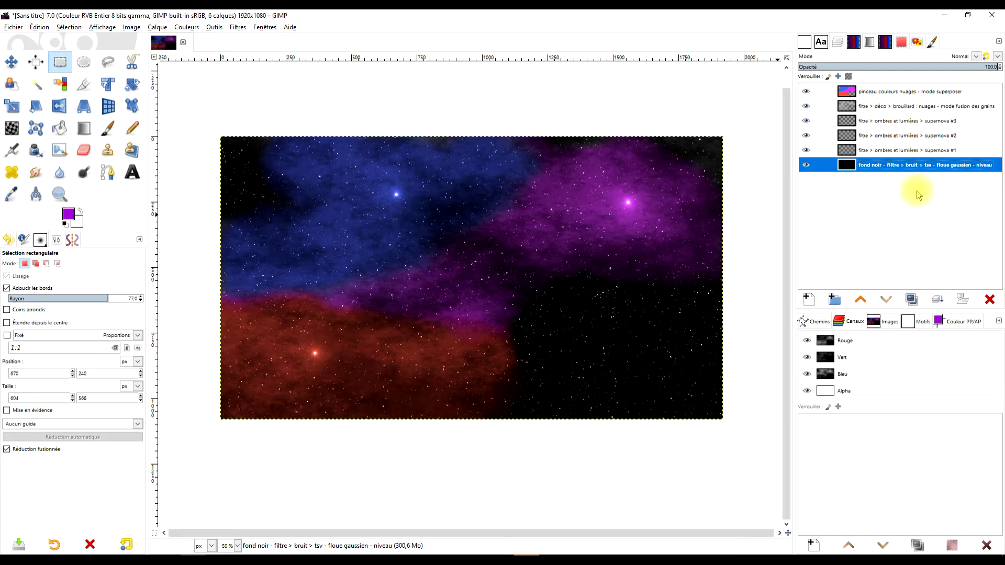
Select the top layer 'pinceau couleurs nuages' in the finished nebula example.
left_click(896, 91)
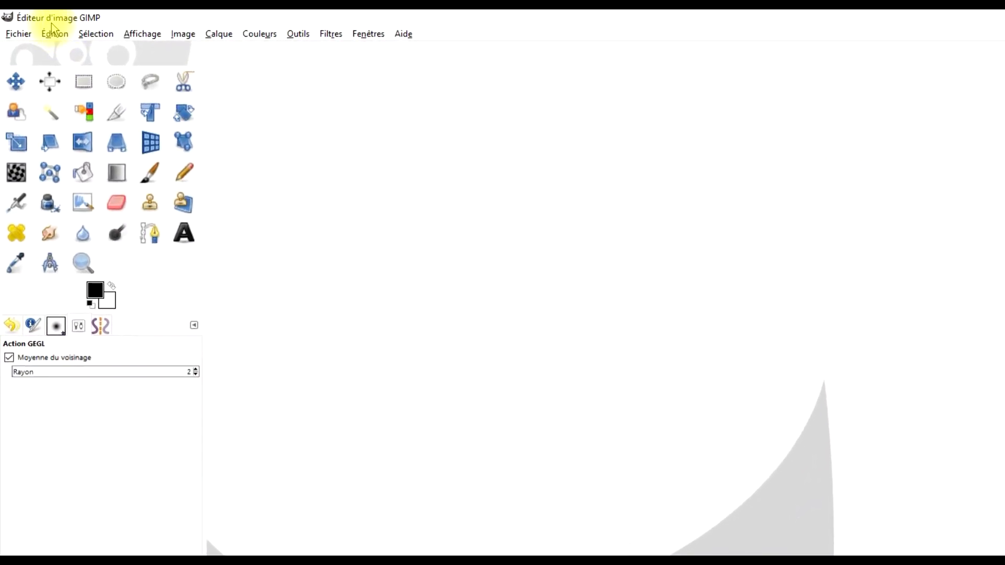
Create a new 1920×1080 image filled with the black foreground colour.
left_click(18, 33)
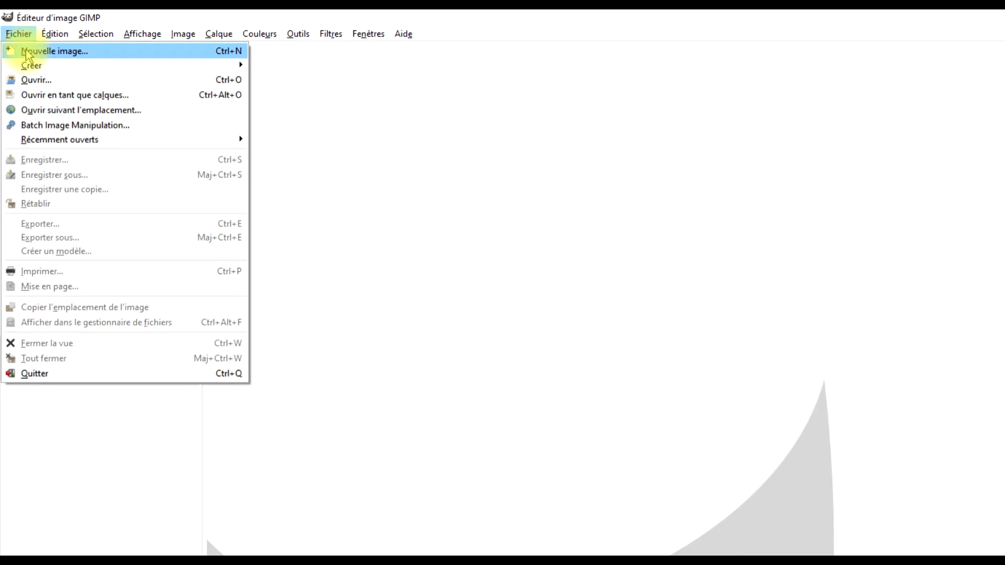
left_click(87, 52)
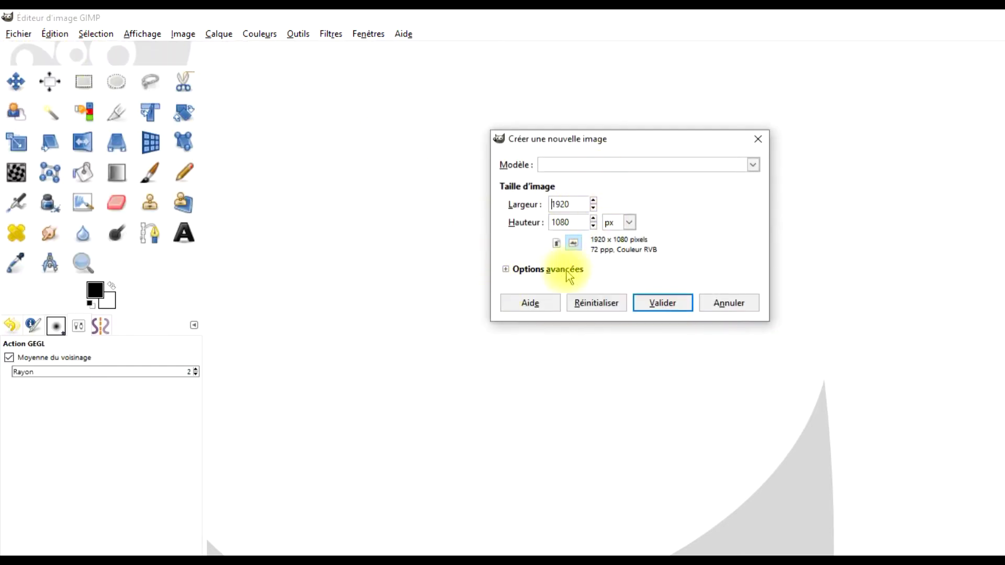
left_click(550, 274)
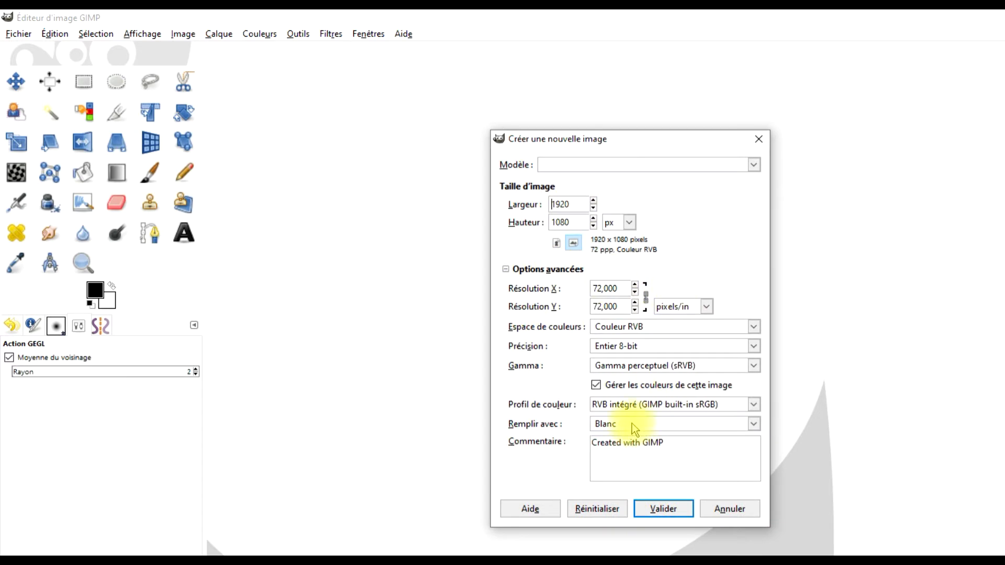
left_click(634, 428)
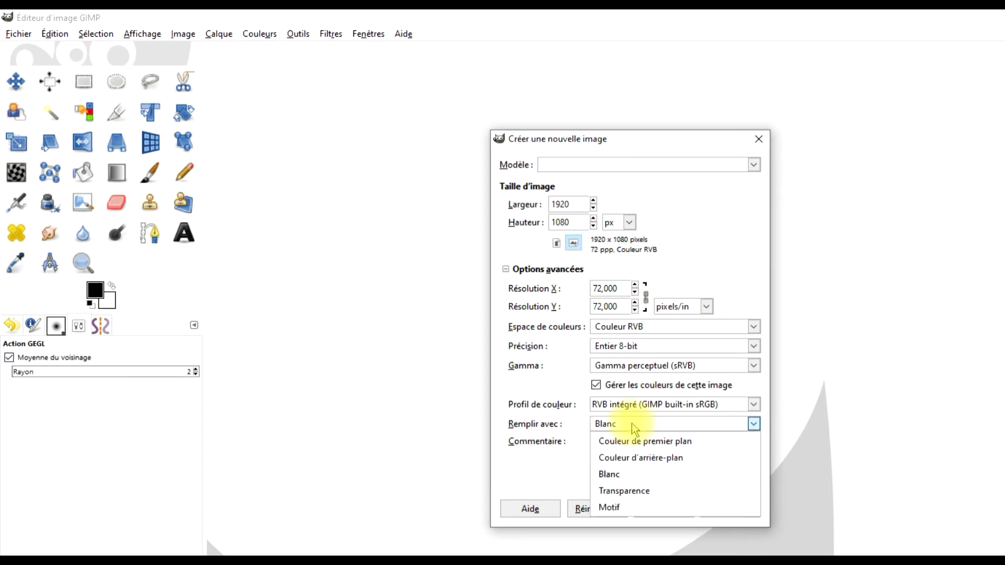
left_click(677, 444)
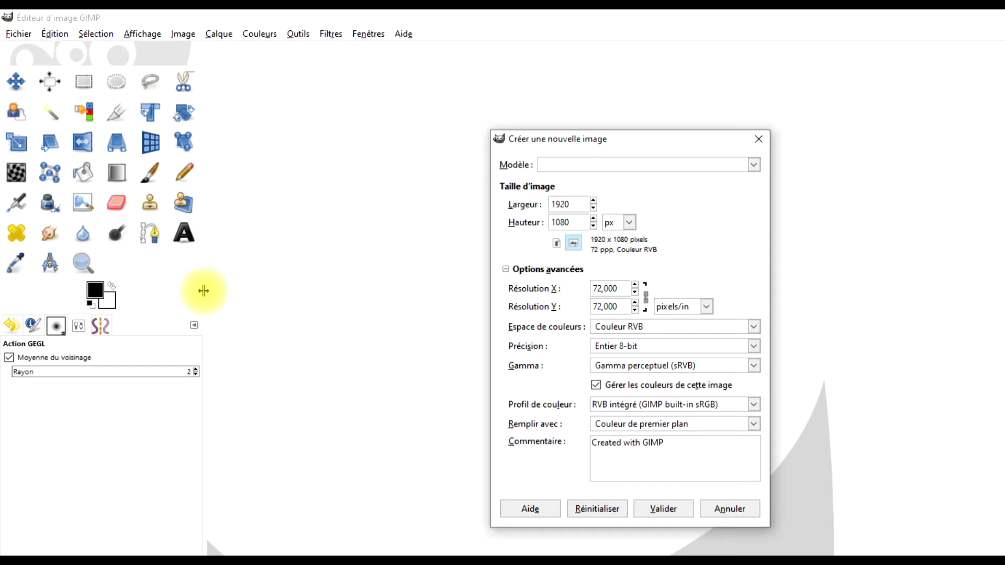
left_click(665, 509)
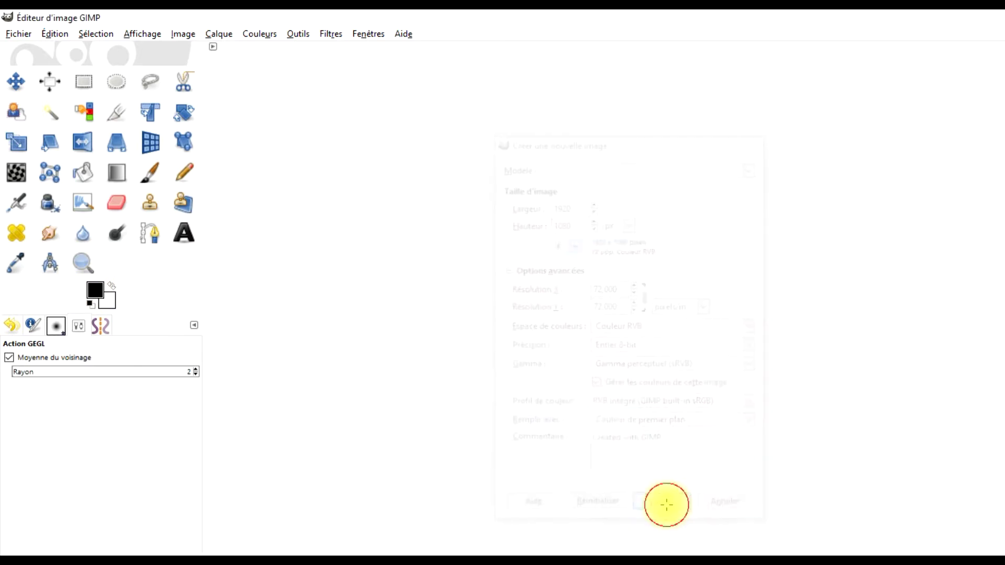
Fill the canvas with white, then back to black, by dragging the colour swatches onto it.
left_click(94, 292)
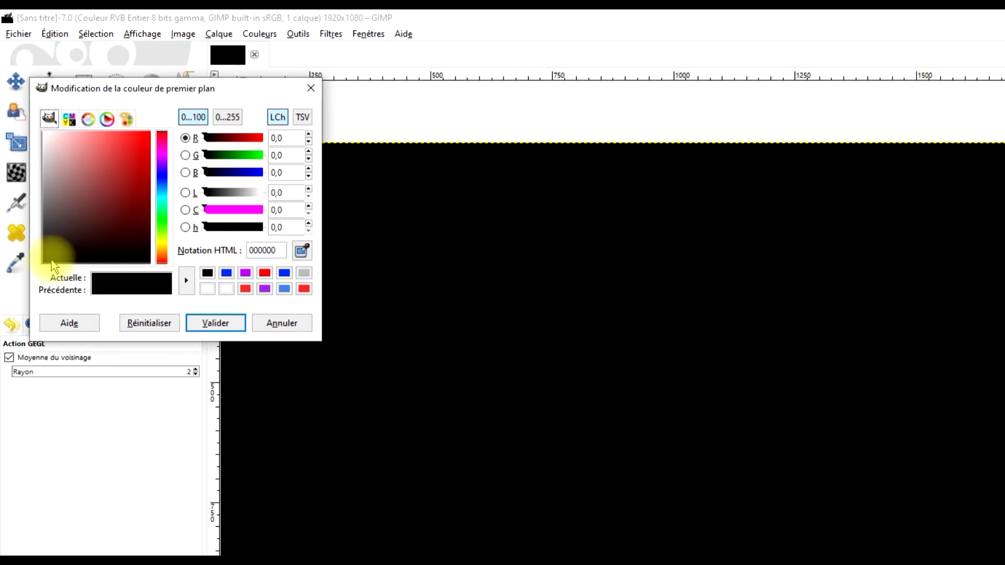
left_click(282, 323)
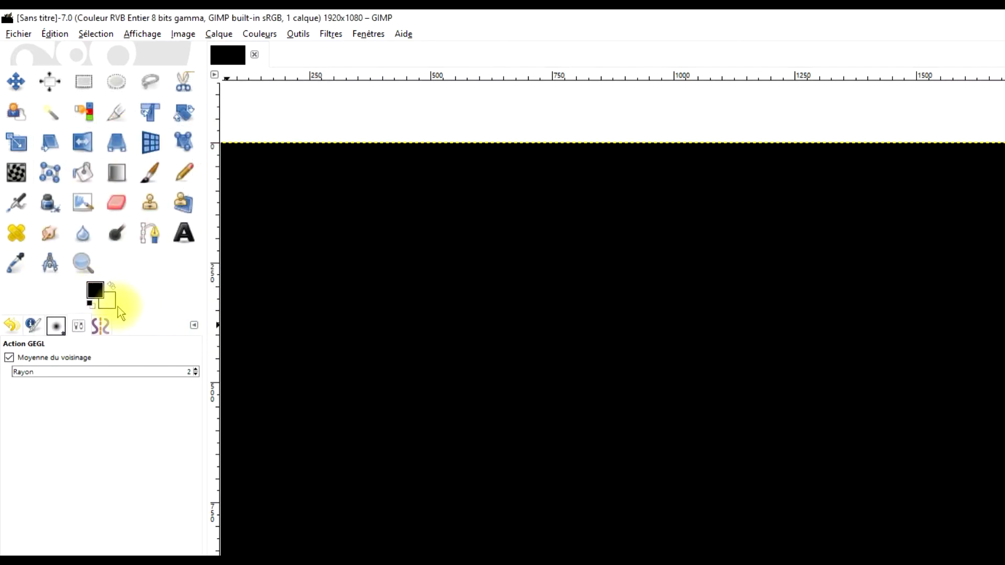
left_click_drag(111, 305, 321, 256)
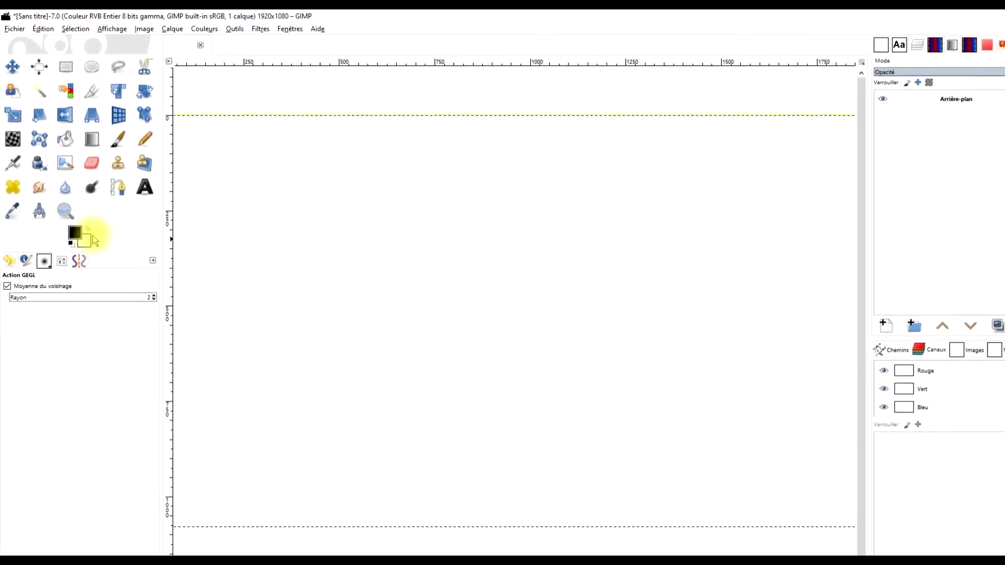
left_click_drag(80, 244, 204, 225)
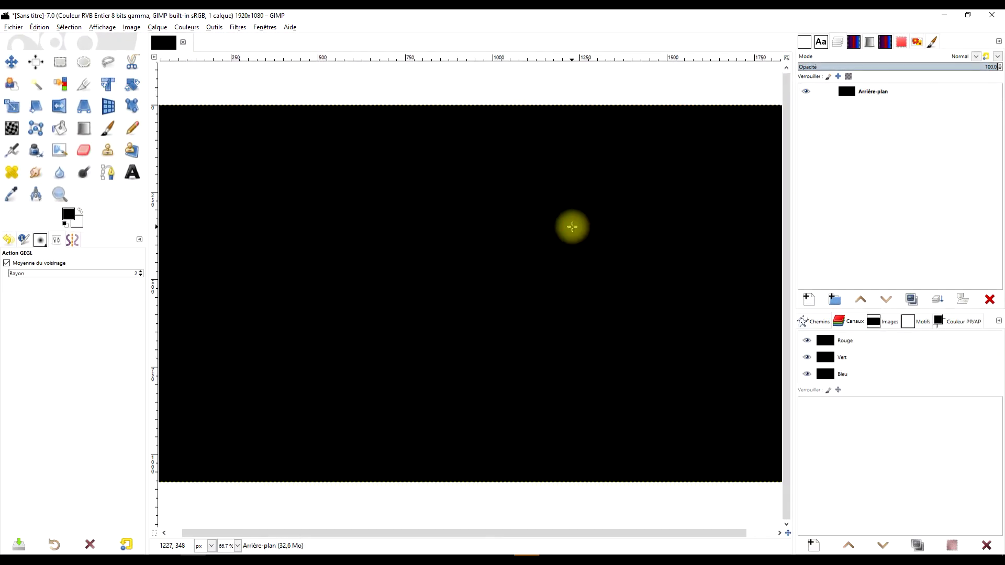
scroll(542, 234, "down", 1)
scroll(541, 234, "up", 1)
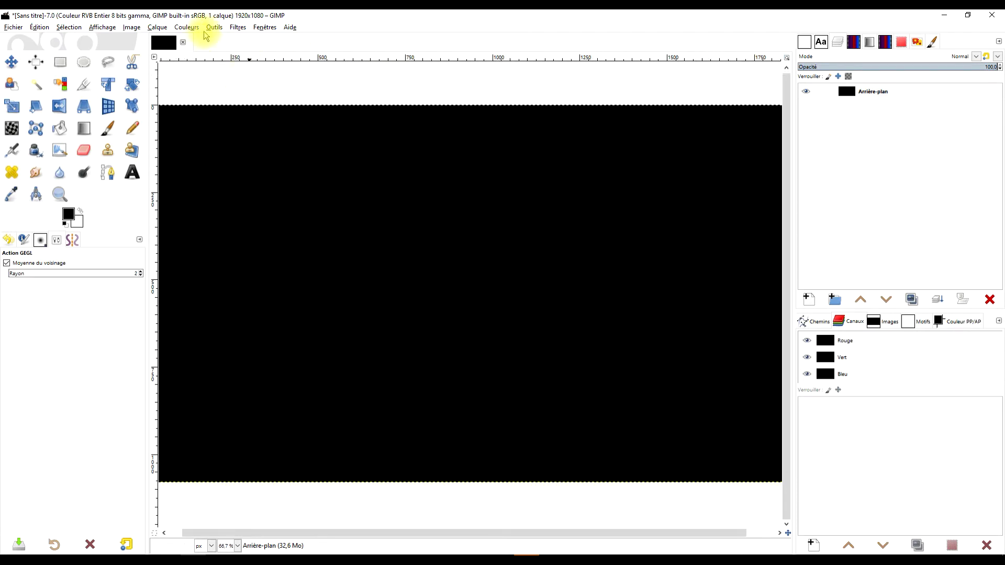
Open HSV Noise and raise the Valeur and Saturation of the star specks.
left_click(237, 28)
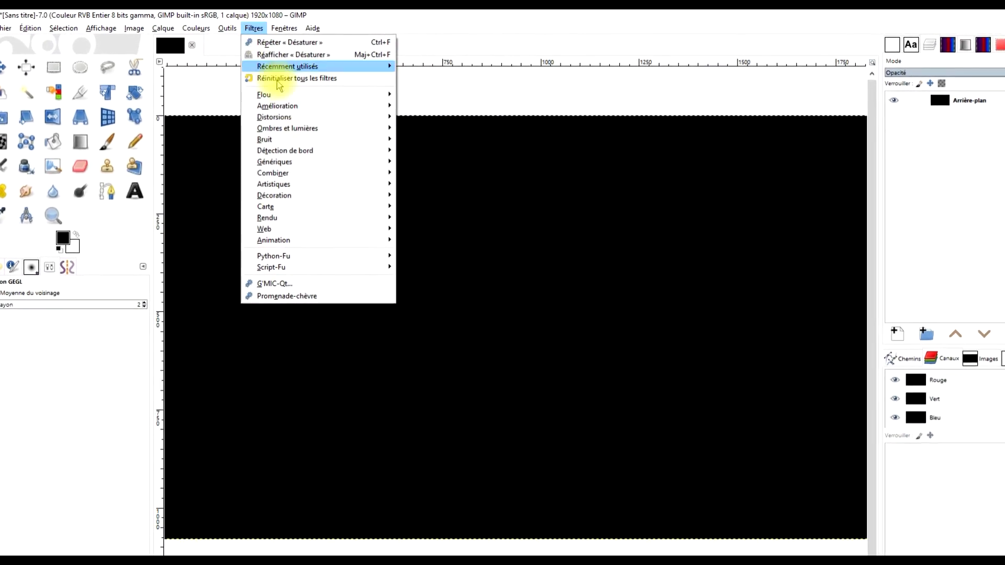
mouse_move(313, 179)
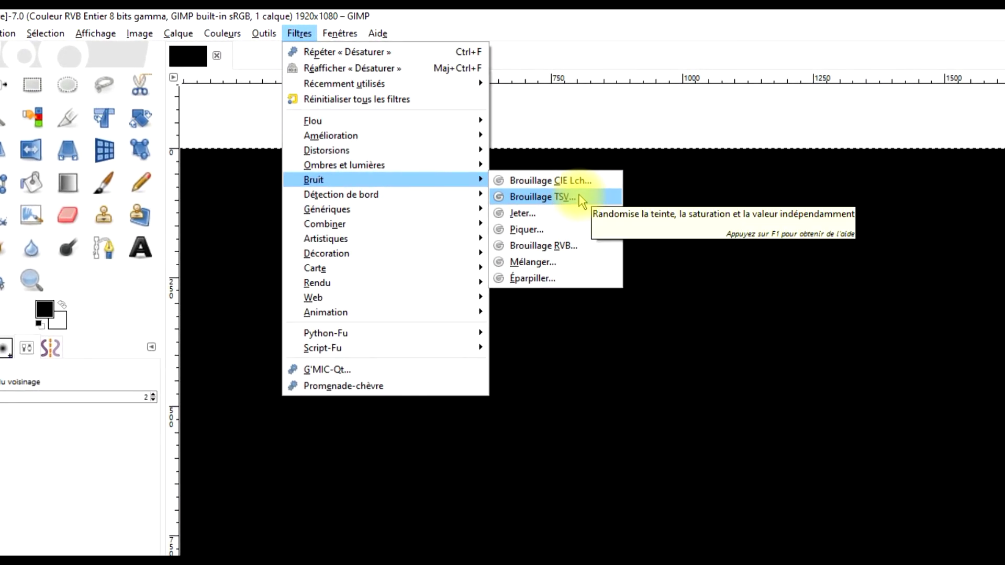
left_click(580, 197)
left_click_drag(86, 216, 183, 214)
mouse_move(245, 215)
left_mouse_down()
mouse_move(617, 214)
mouse_move(541, 215)
left_mouse_up()
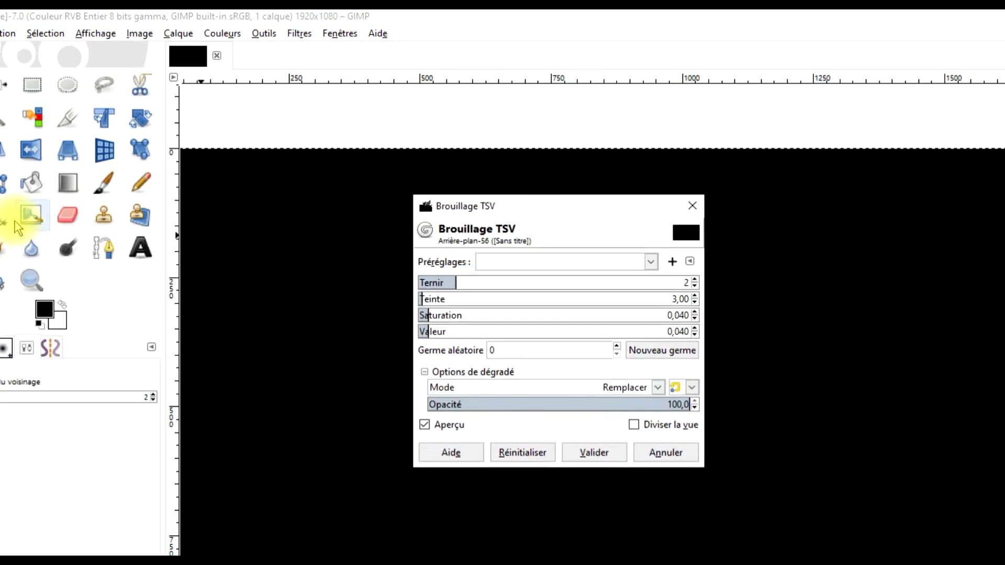
left_click_drag(433, 333, 678, 329)
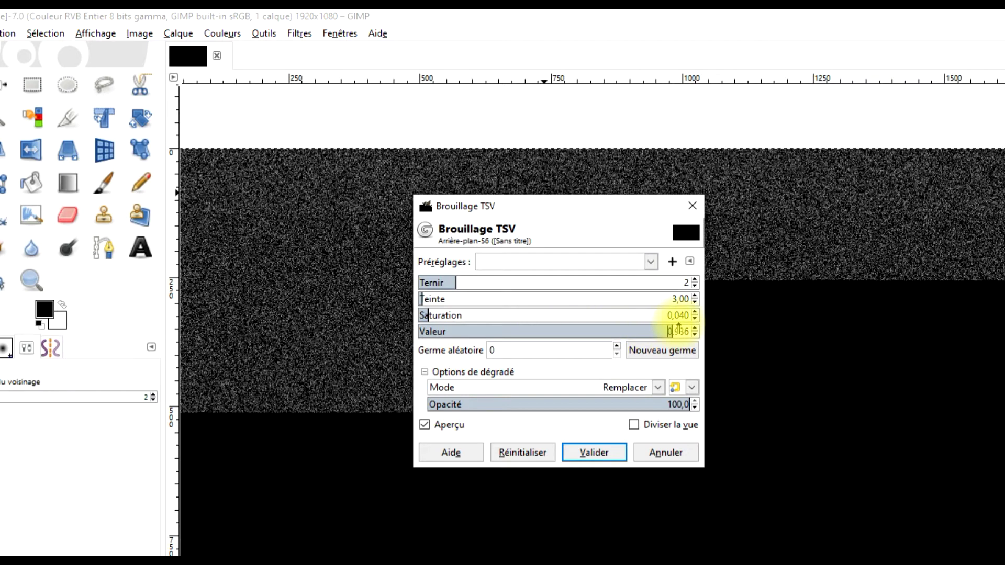
left_click_drag(426, 314, 528, 312)
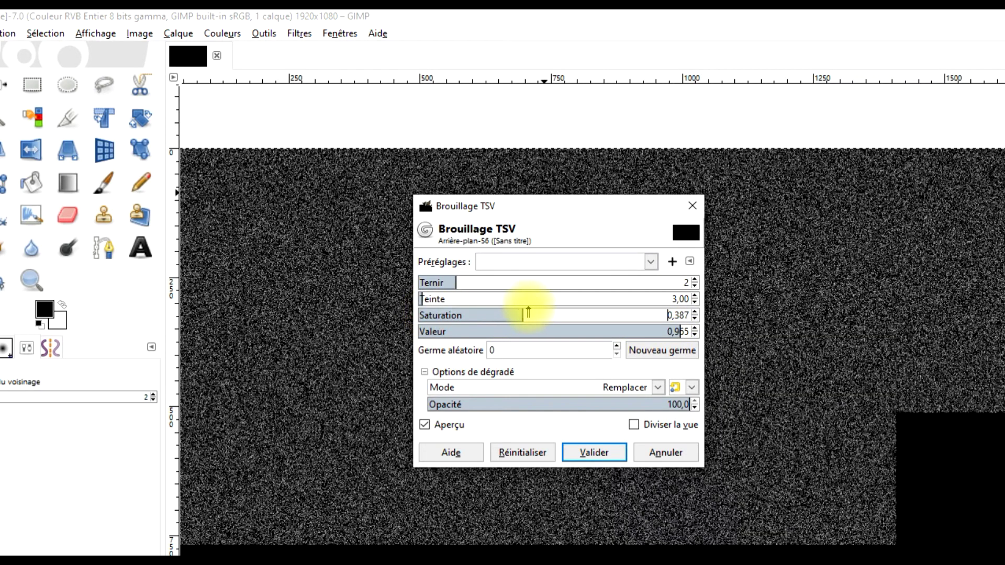
Try out Ternir, Teinte, Saturation 0,653 and Valeur 1,000 for the noise.
left_click(454, 281)
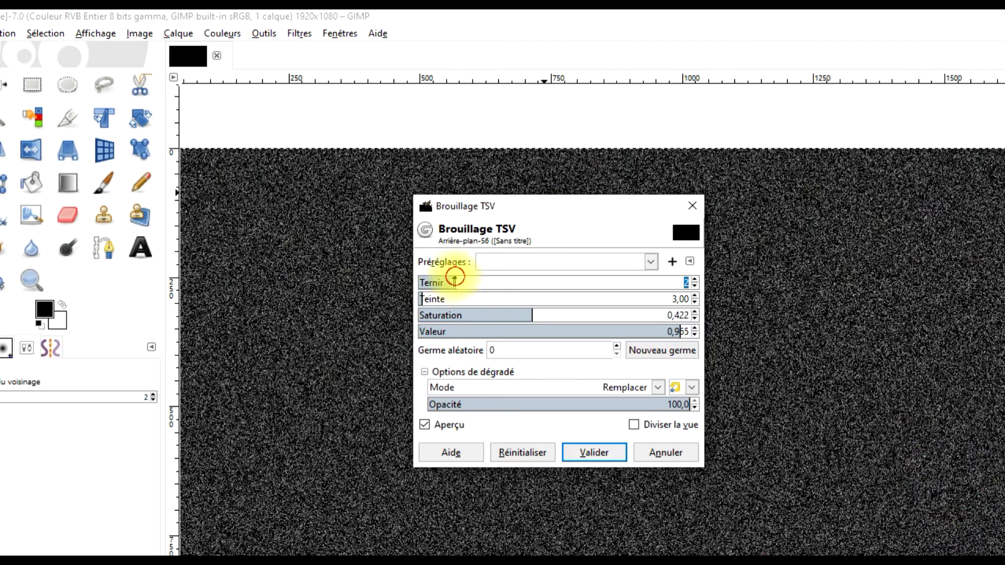
type("1")
left_click(434, 298)
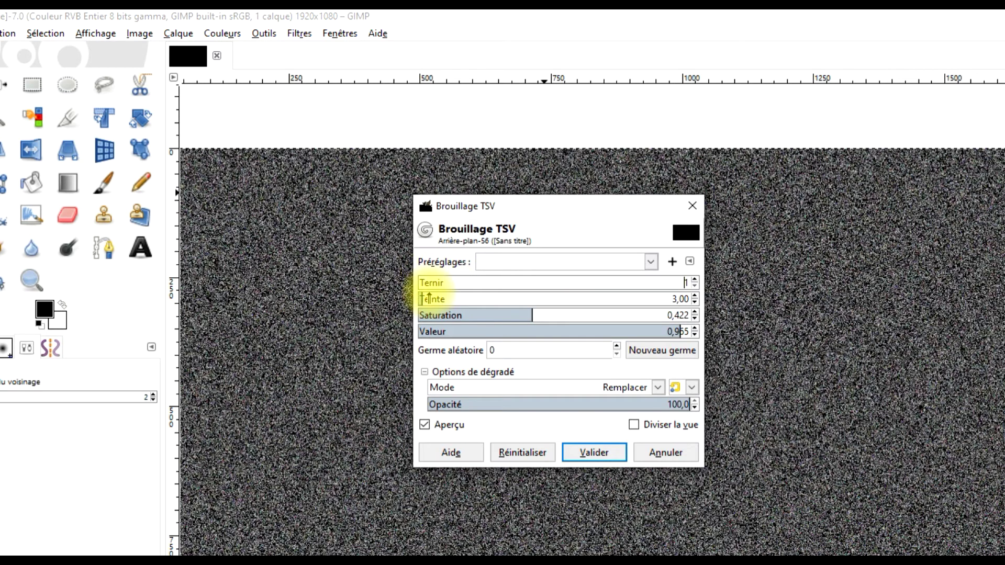
left_click(467, 302)
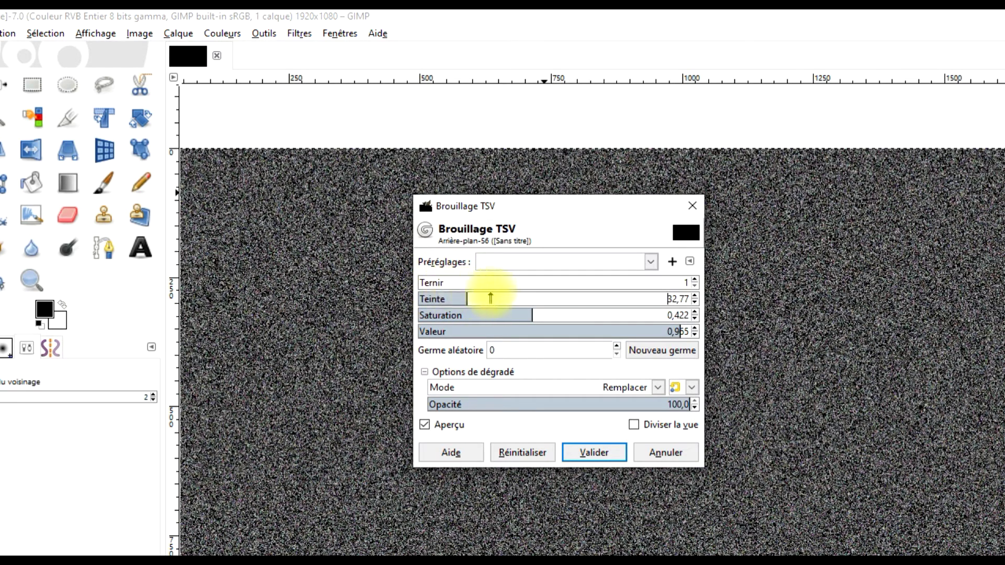
left_click(428, 282)
scroll(754, 290, "up", 2)
scroll(754, 291, "up", 2)
scroll(754, 291, "up", 3)
left_click_drag(529, 314, 595, 314)
left_click_drag(675, 331, 717, 330)
mouse_move(463, 303)
left_mouse_down()
mouse_move(415, 299)
mouse_move(600, 299)
mouse_move(550, 315)
left_mouse_up()
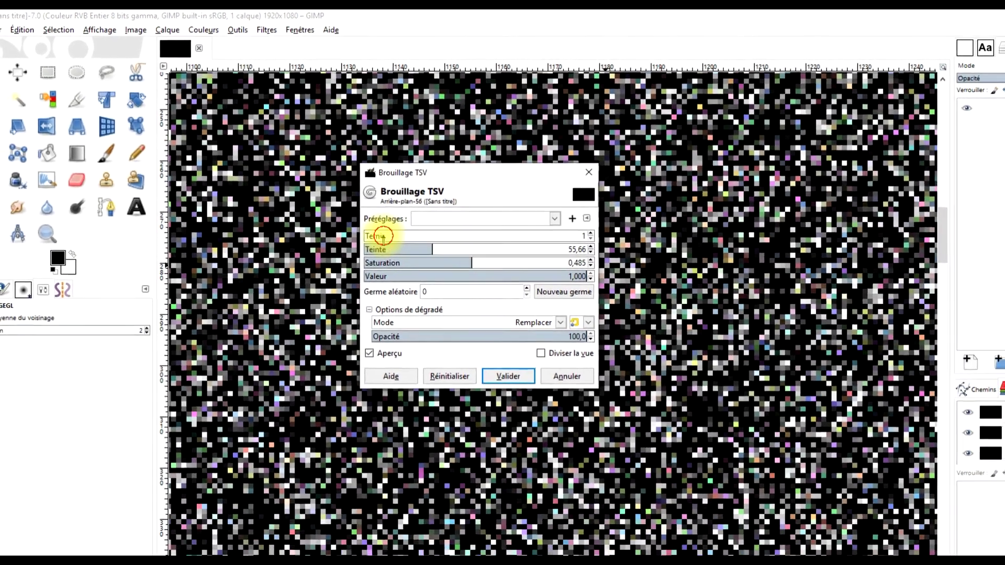
Settle on Ternir 2, Teinte 48,38 and Saturation 0,540, and apply the HSV noise.
left_click(384, 237)
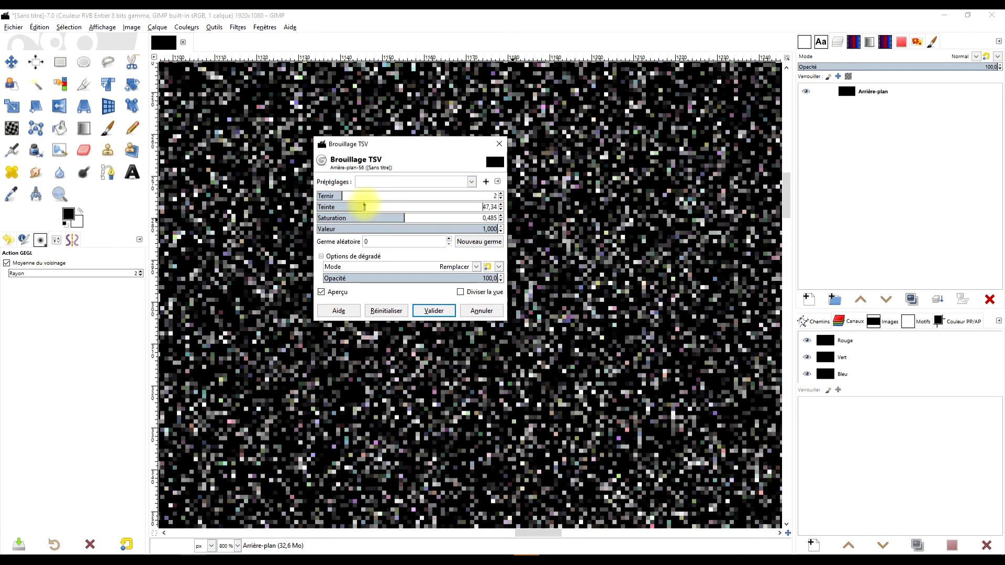
mouse_move(392, 218)
left_mouse_down()
mouse_move(447, 217)
mouse_move(382, 208)
left_mouse_up()
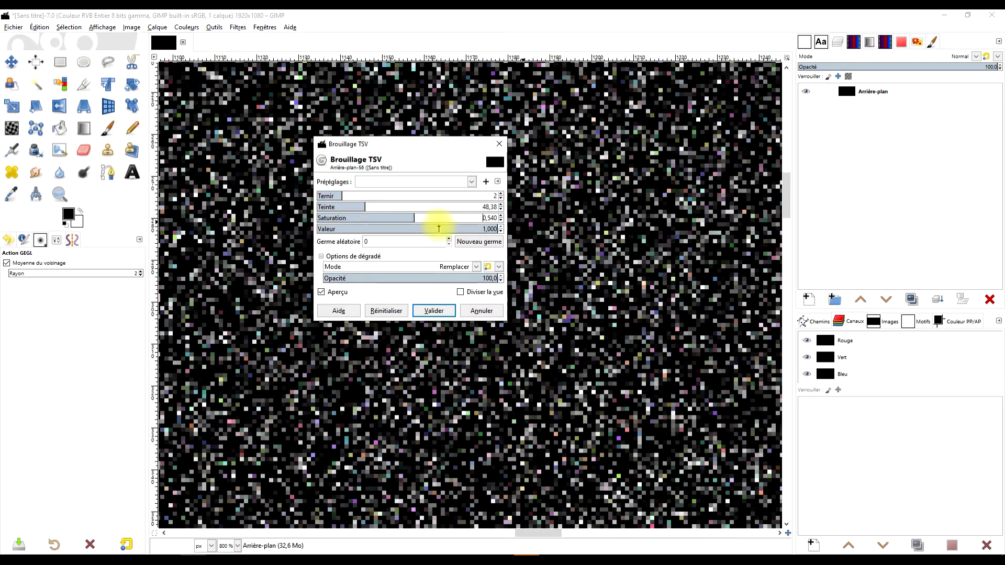
left_click_drag(438, 221, 414, 221)
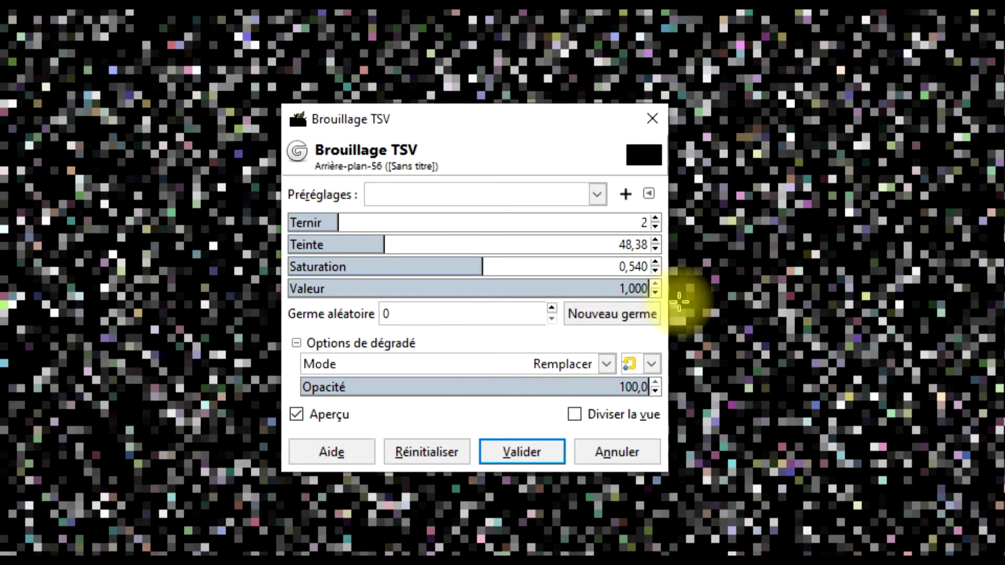
scroll(853, 481, "down", 1)
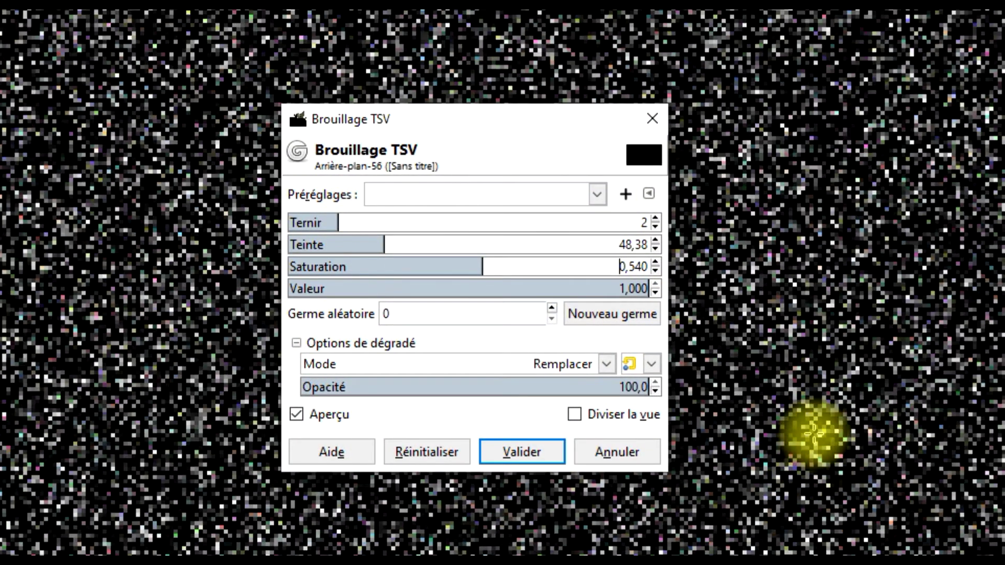
scroll(814, 431, "down", 1)
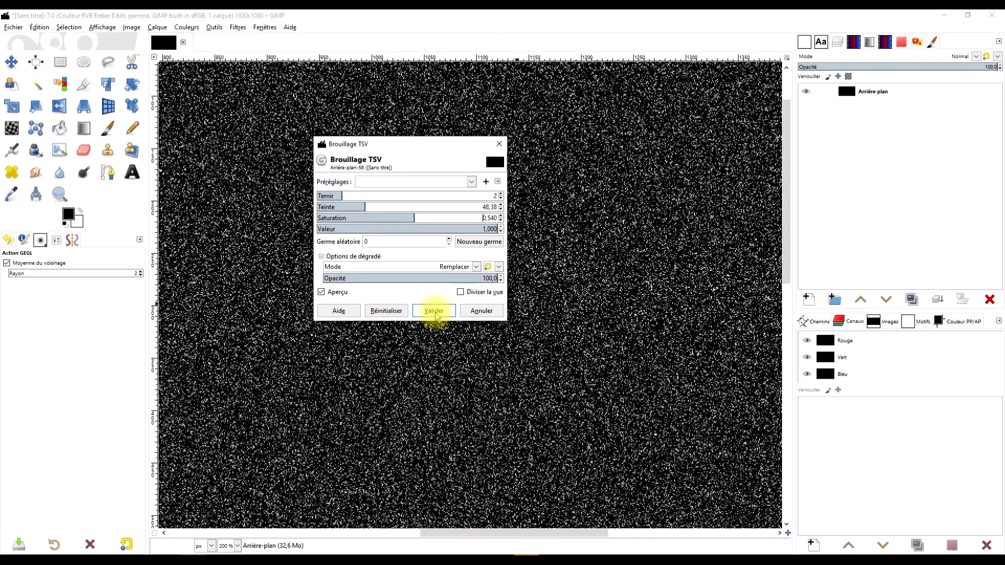
left_click(524, 453)
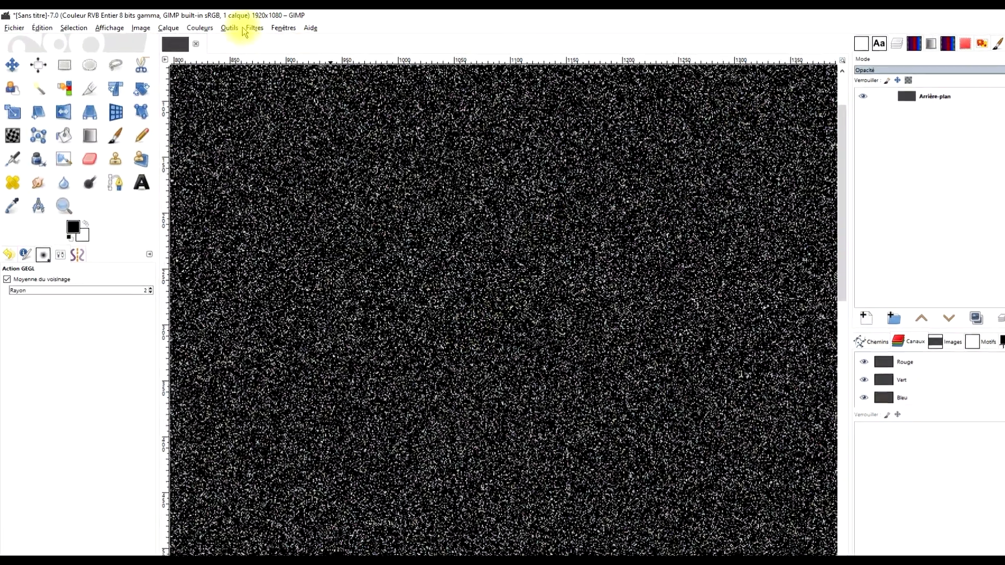
Apply a 1,50 × 1,50 Gaussian blur to the star noise.
left_click(237, 27)
mouse_move(322, 106)
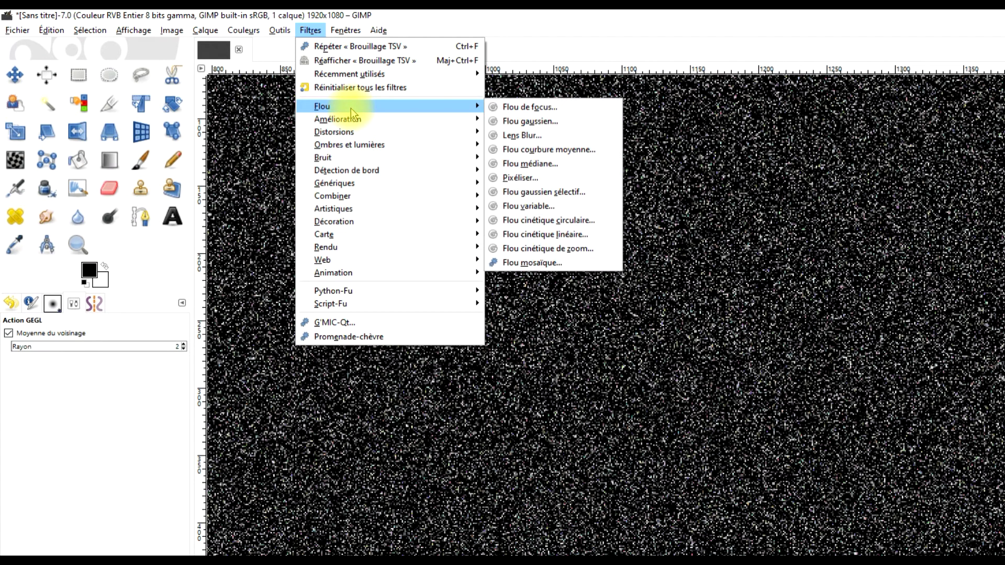
left_click(542, 122)
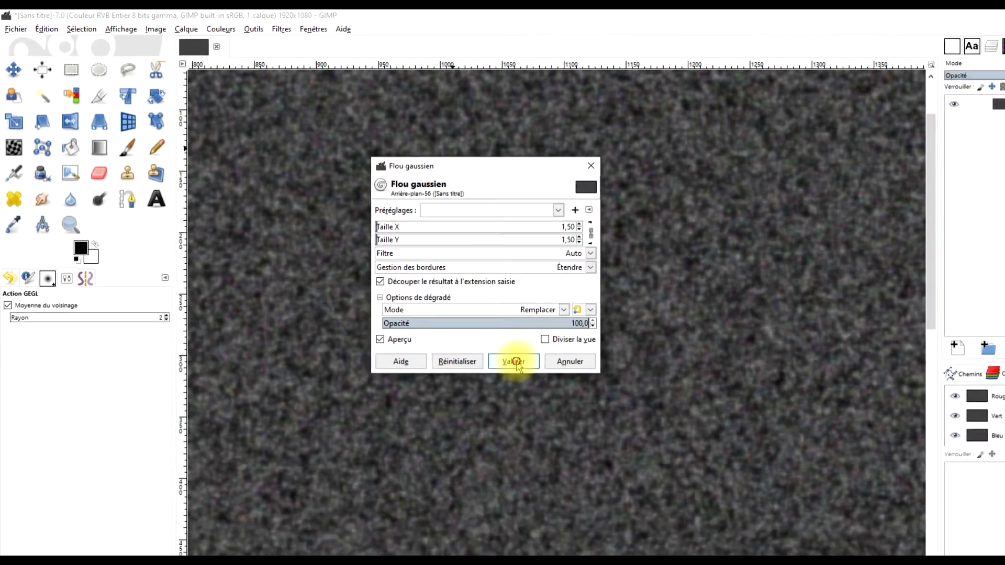
left_click(569, 399)
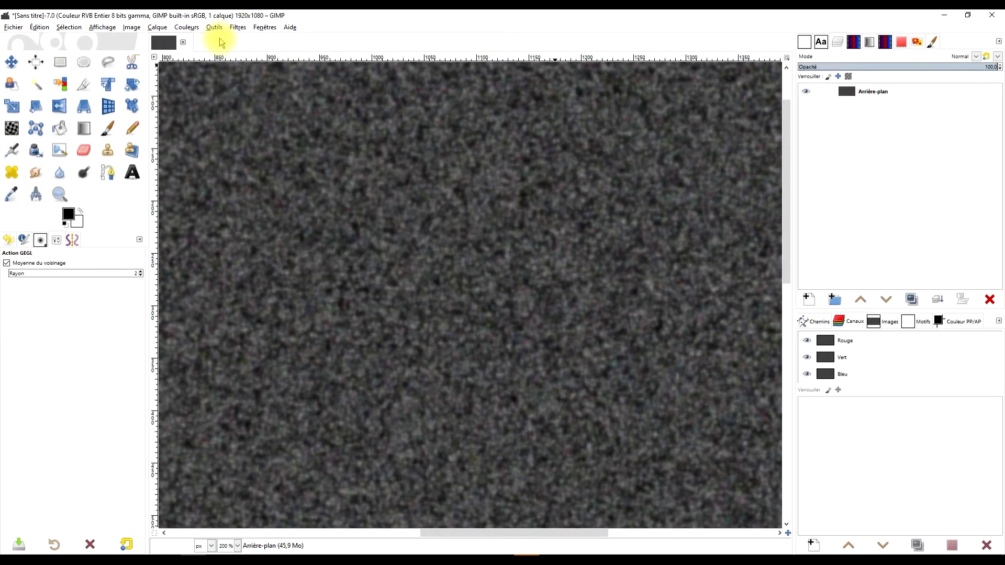
left_click(186, 28)
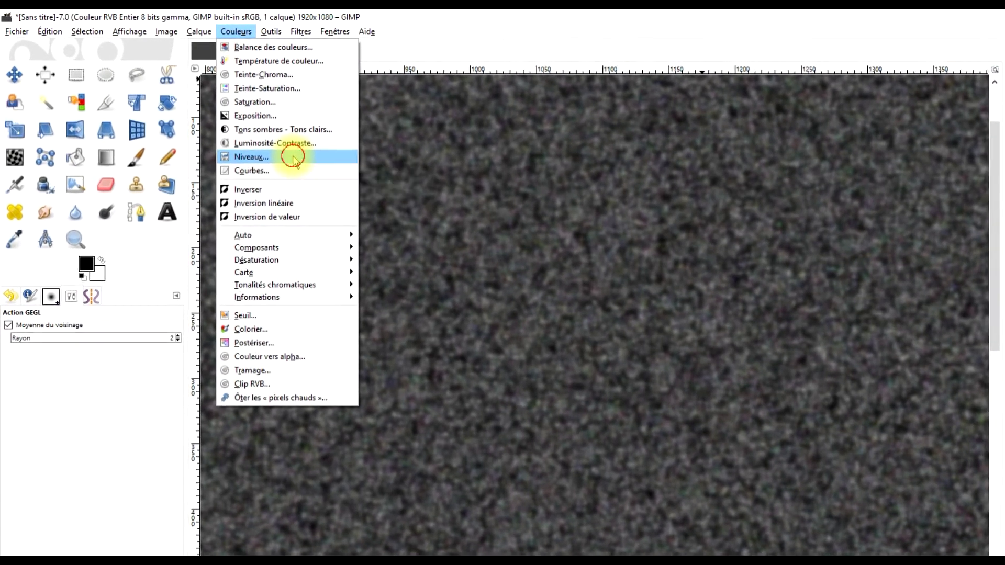
In Levels, set the input black point to 99 and the white point to 117.
left_click(271, 147)
left_click_drag(98, 96, 473, 182)
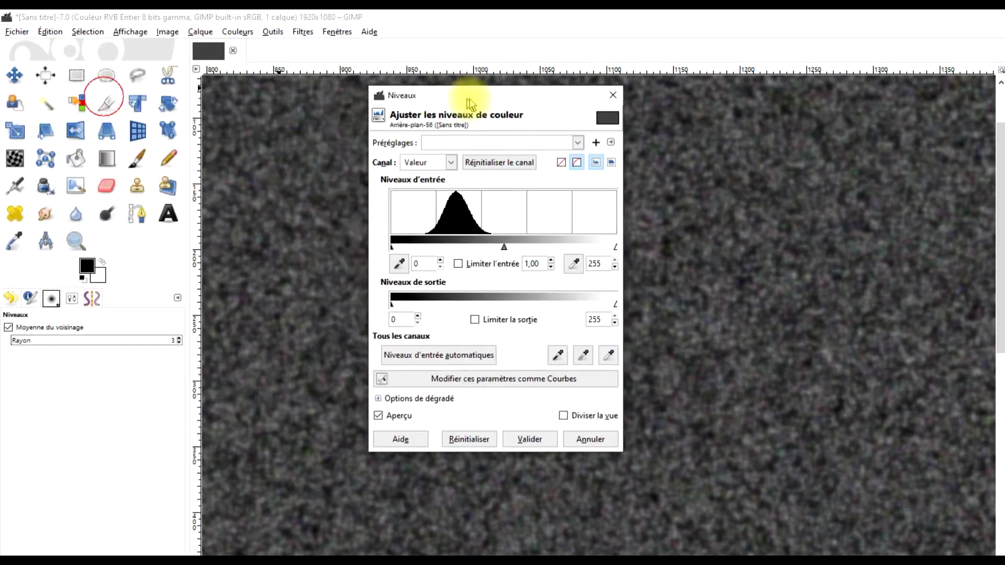
left_click_drag(405, 323, 483, 322)
left_click_drag(630, 329, 515, 324)
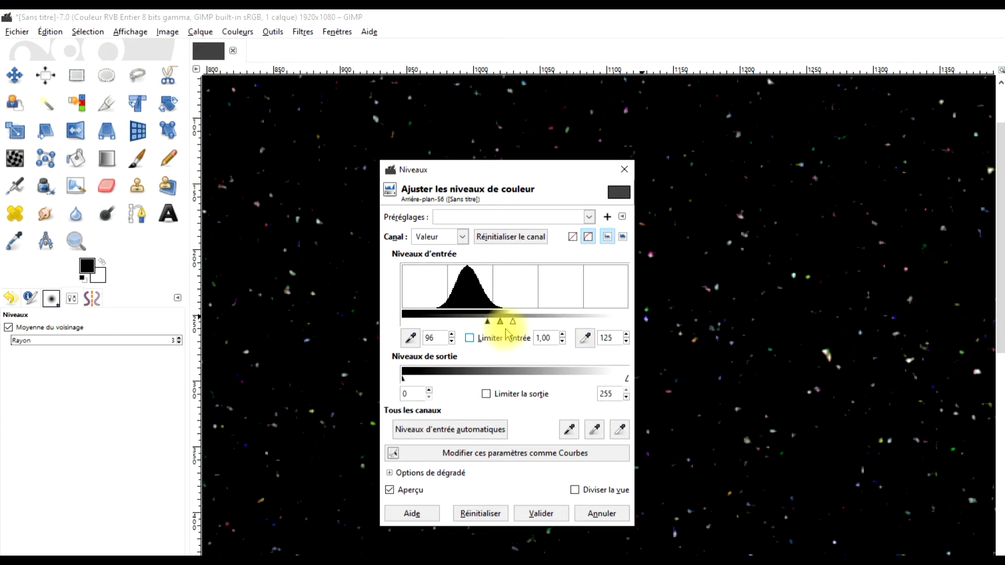
left_click_drag(500, 325, 497, 322)
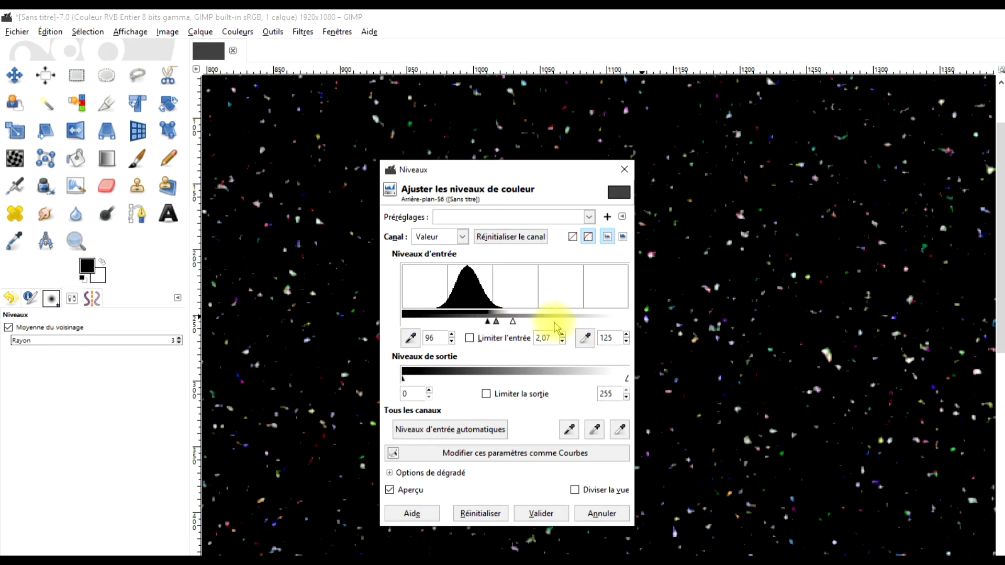
Settle the Levels gamma at 0,68 and apply the adjustment to the sky.
scroll(717, 349, "down", 2)
scroll(717, 350, "down", 1)
scroll(683, 285, "down", 1)
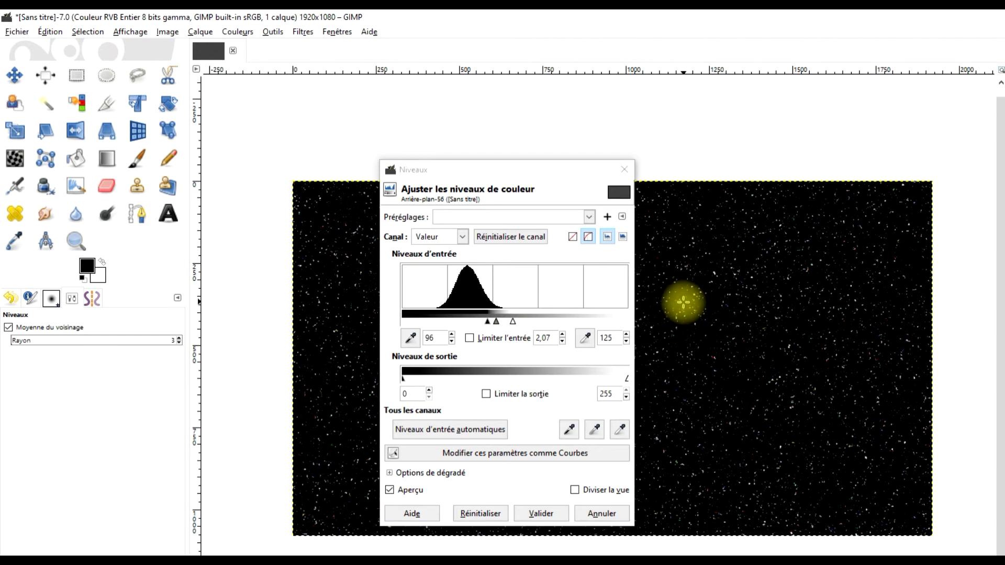
scroll(683, 304, "up", 1)
left_click_drag(497, 321, 494, 324)
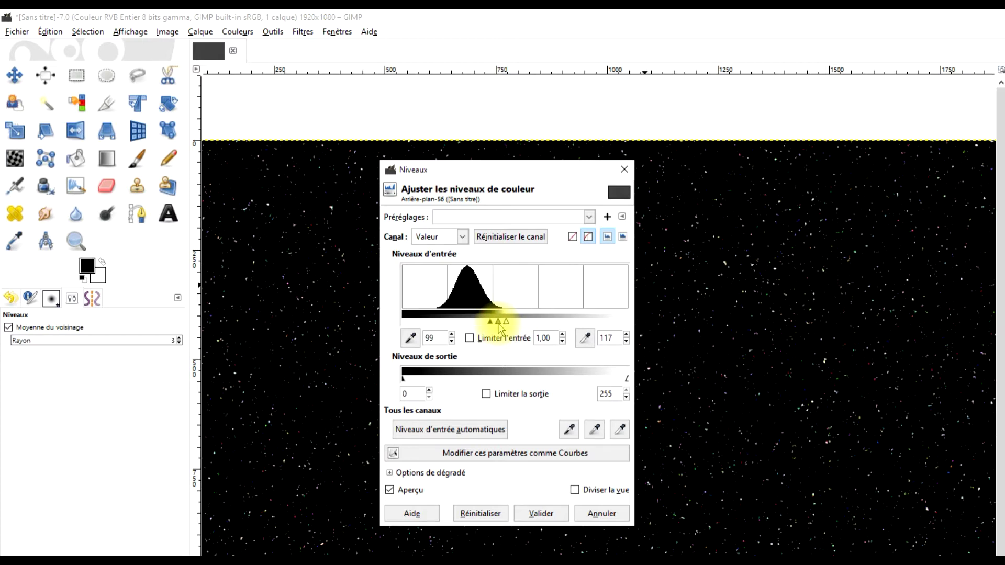
scroll(677, 357, "up", 1)
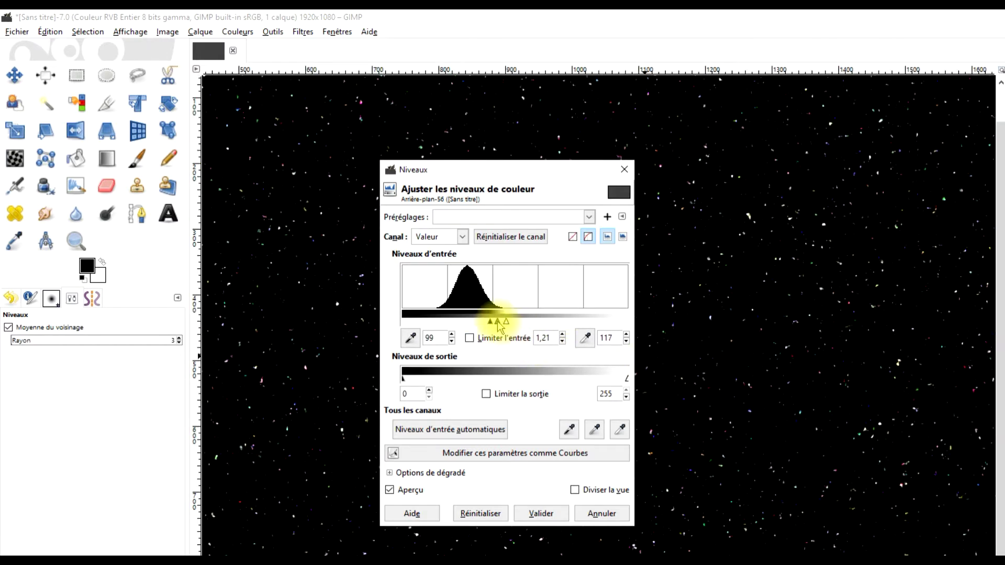
left_click_drag(502, 327, 503, 329)
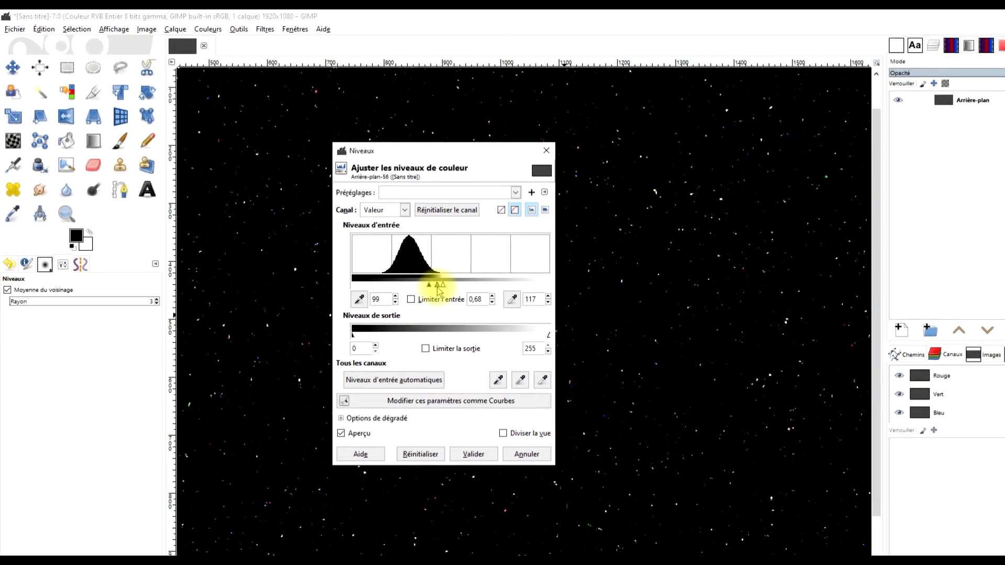
scroll(594, 329, "down", 2)
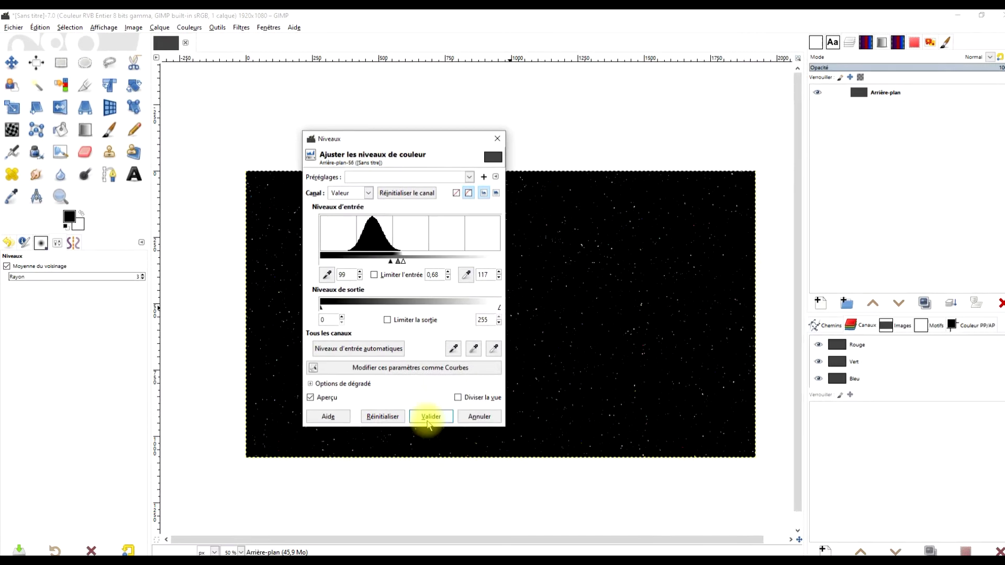
left_click(451, 435)
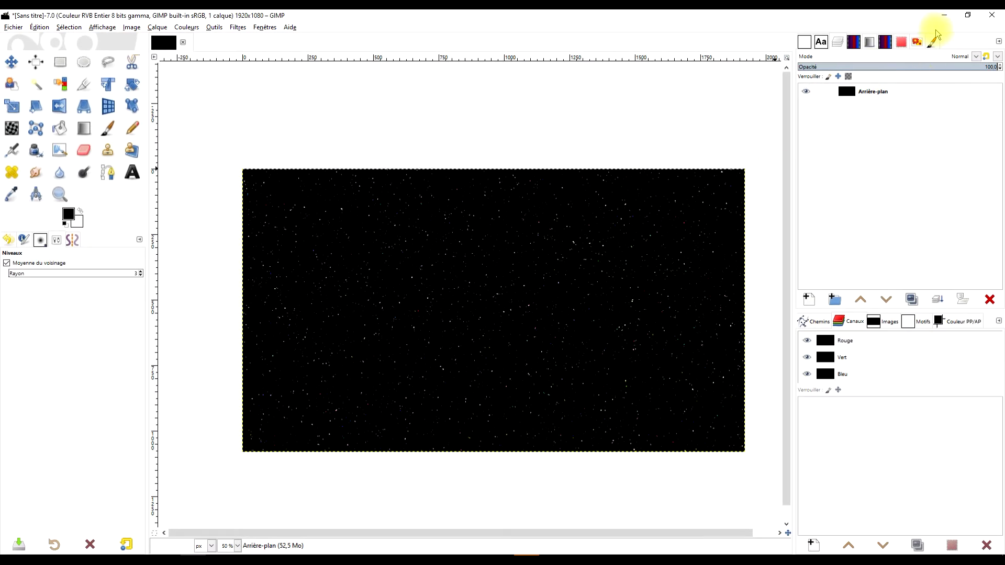
Rename the Arrière-plan layer to 'fond noir - filtre > bruit > tsv - floue gaussien - niveau'.
double_click(871, 92)
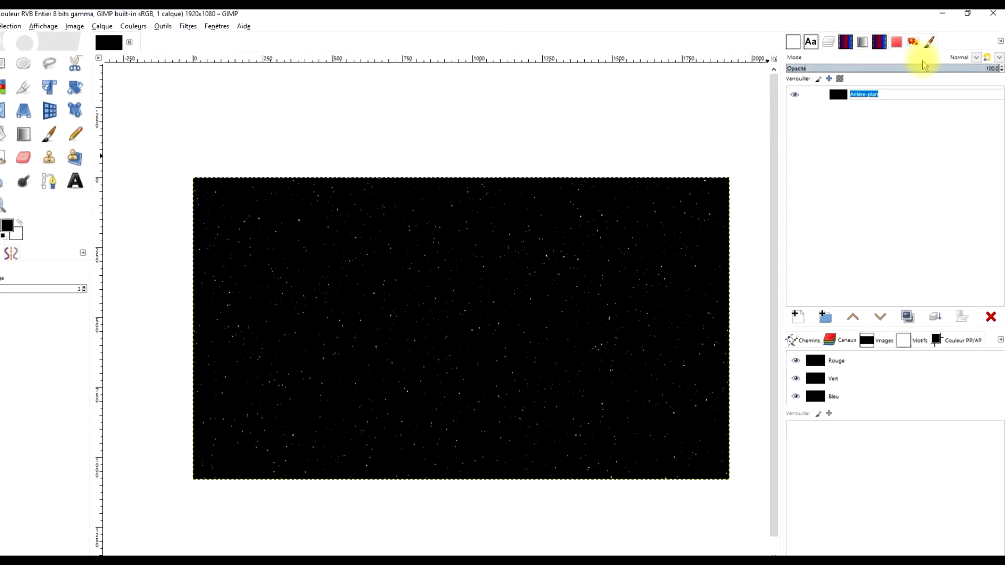
type("fond ")
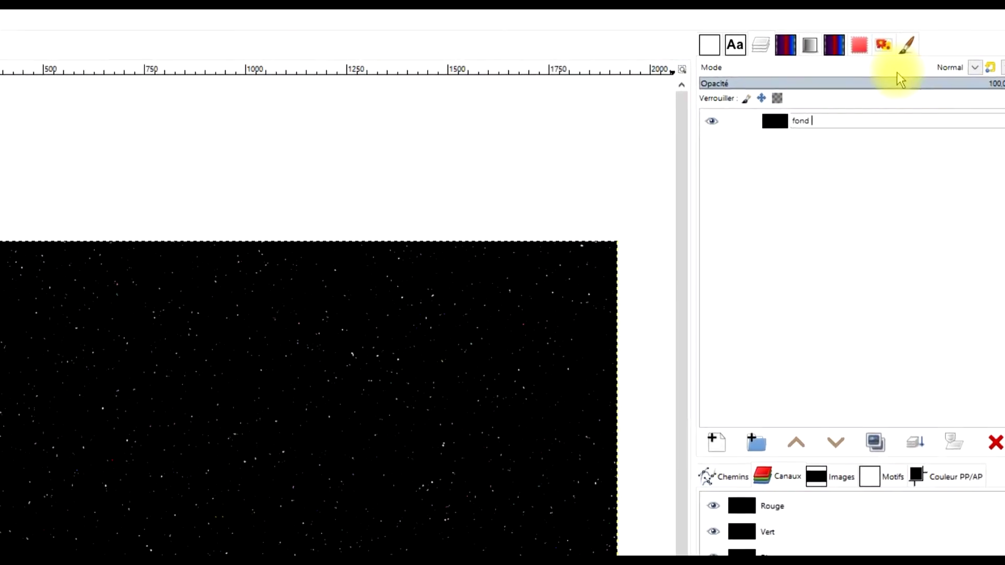
type("noir - ")
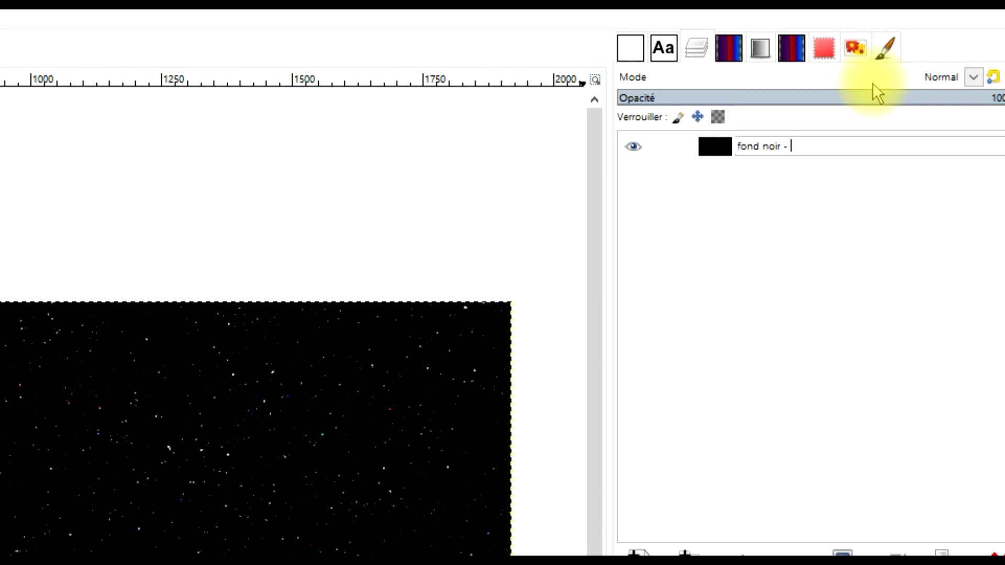
type("filtre")
type("bruit ")
type("> ")
type("tsv - floue gaussien - niveau")
key("Return")
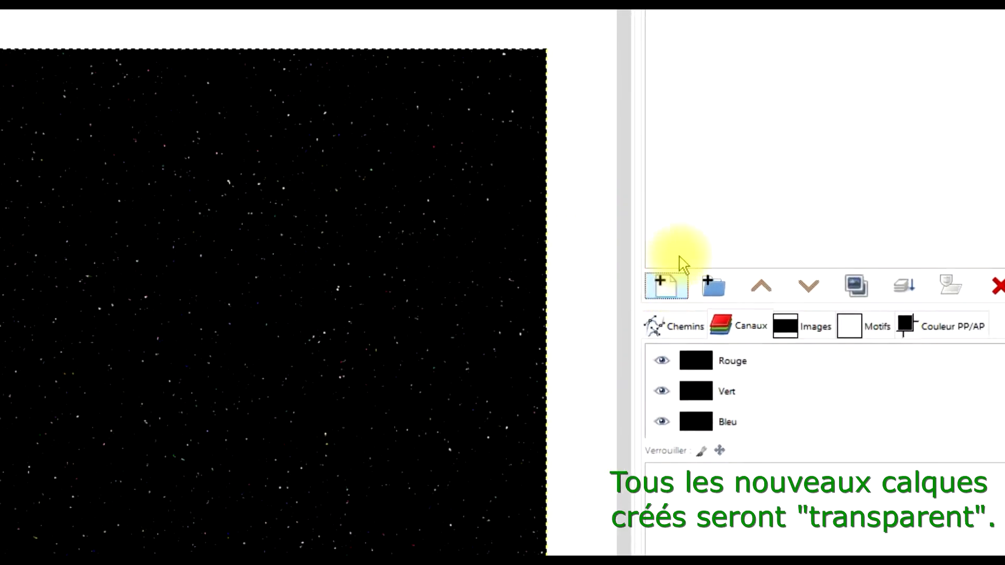
Add a transparent layer named 'supernova #1' above the star background.
left_click(667, 285)
type("s")
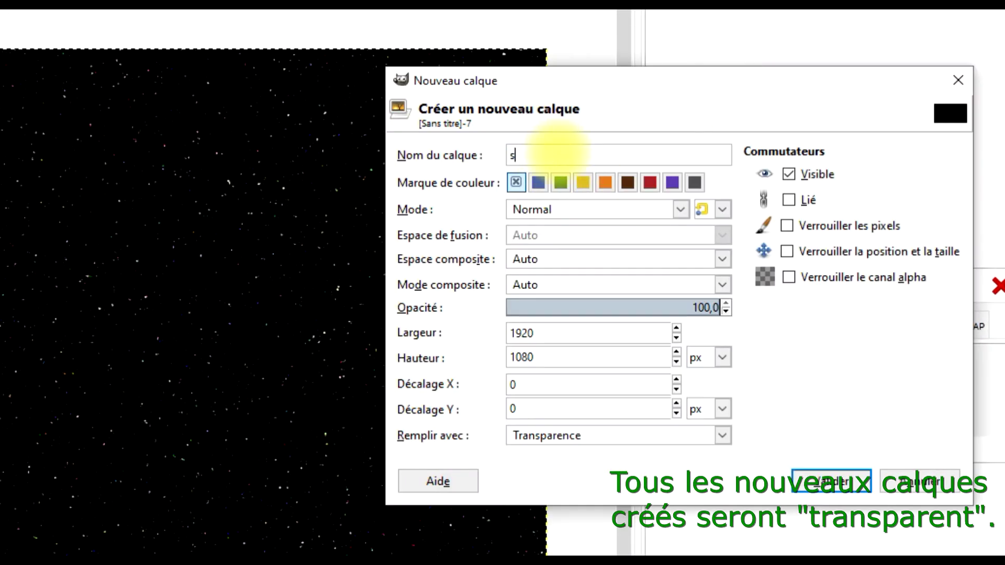
type("upernova #")
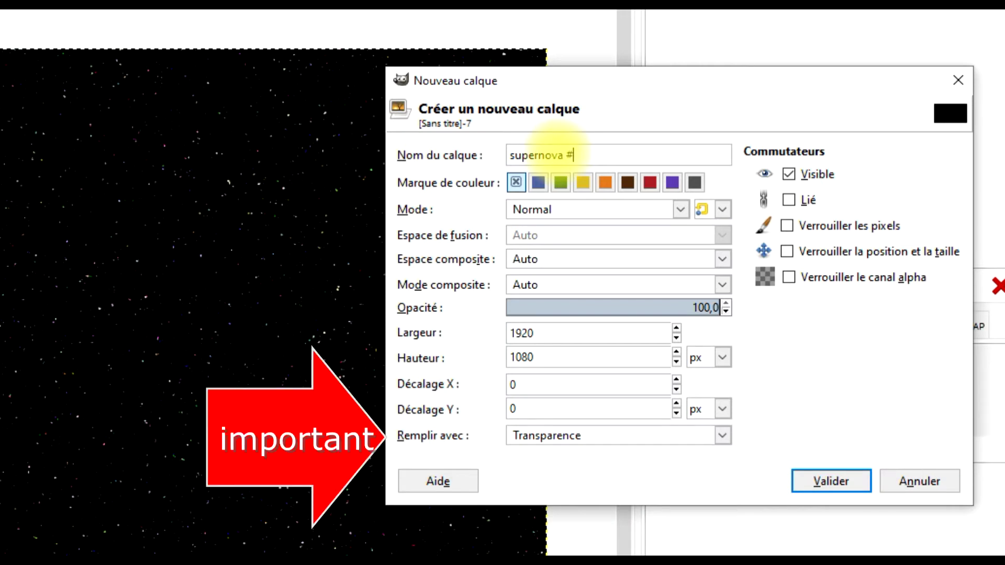
type("1")
key("Return")
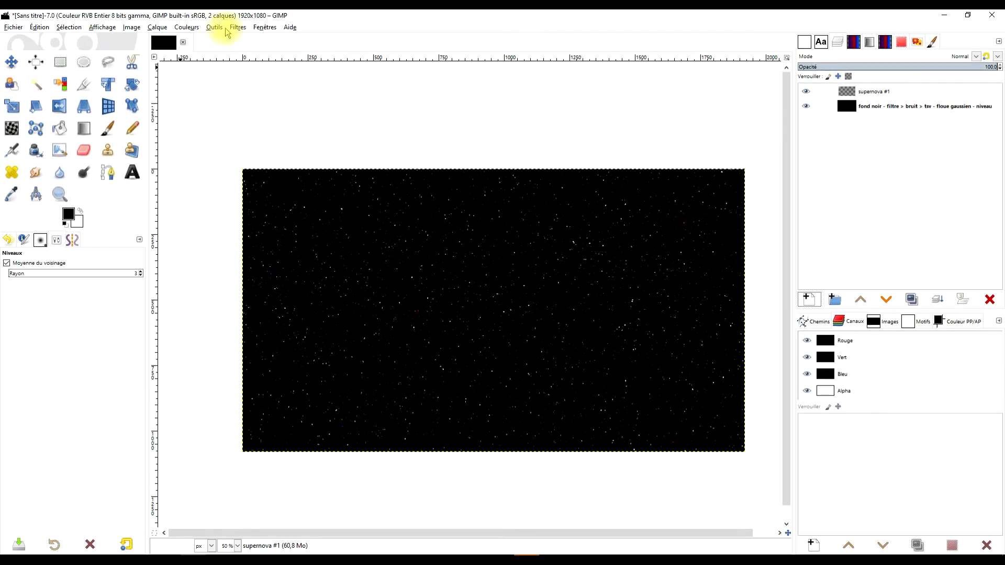
left_click(237, 28)
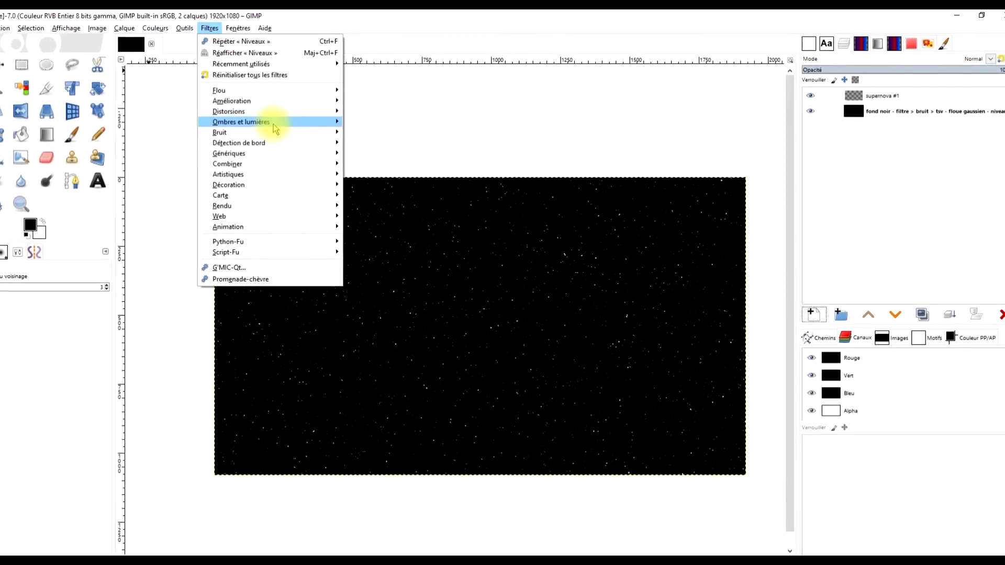
mouse_move(219, 127)
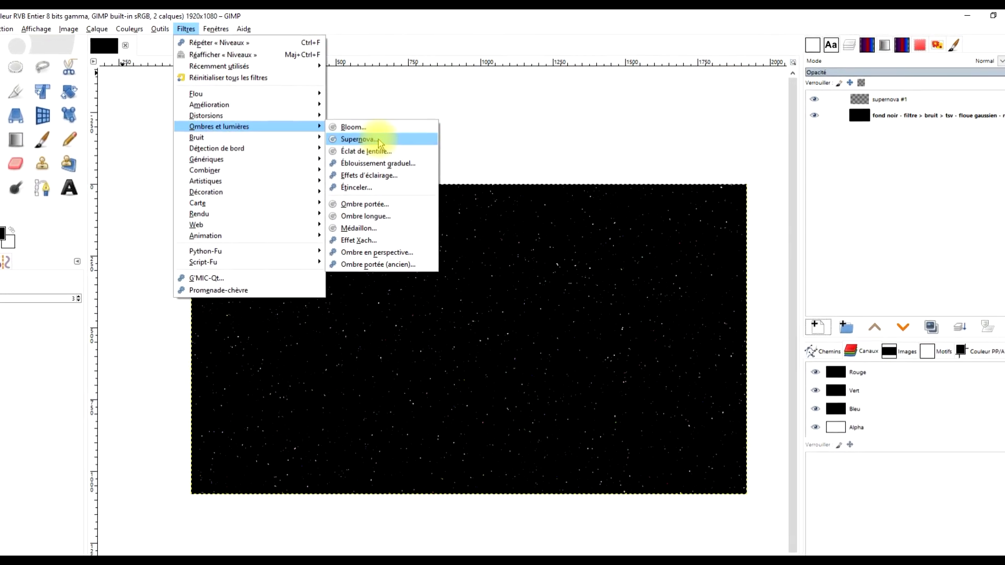
Open the Supernova filter and set its glow colour to grey.
left_click(368, 136)
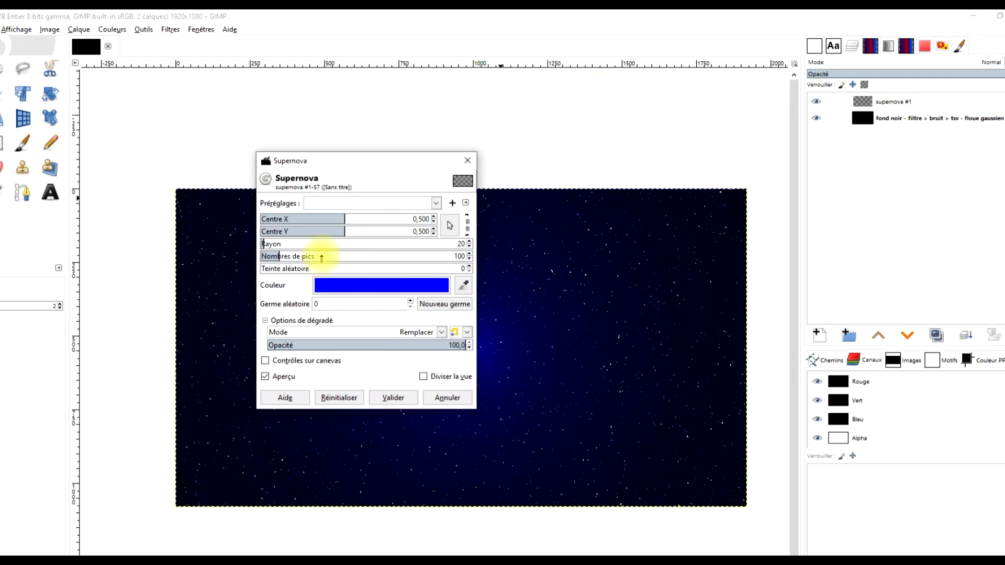
left_click(359, 293)
left_click_drag(260, 247, 238, 309)
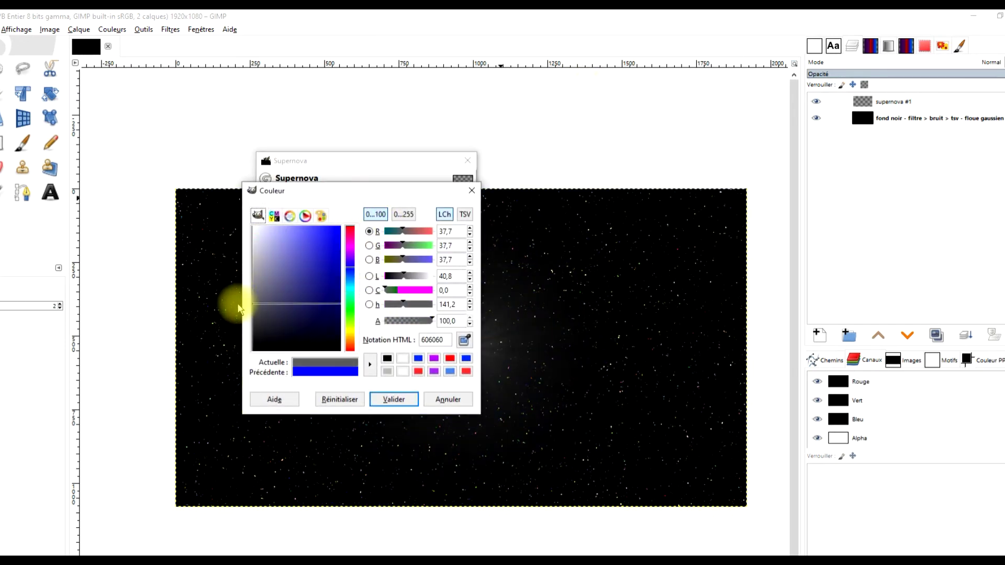
left_click_drag(333, 193, 143, 201)
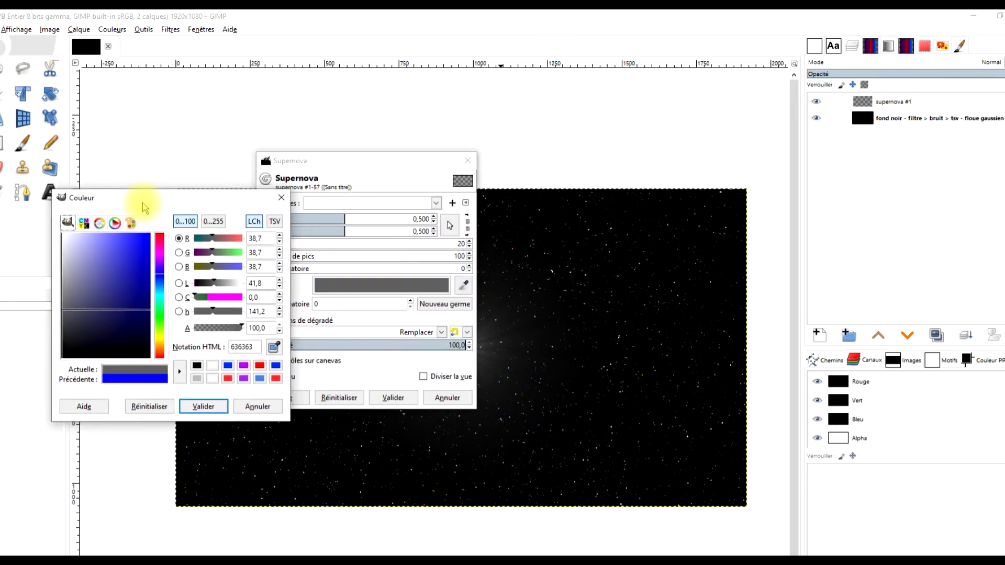
mouse_move(211, 201)
left_mouse_down()
mouse_move(411, 181)
mouse_move(337, 153)
mouse_move(157, 148)
mouse_move(205, 132)
left_mouse_up()
left_click(480, 178)
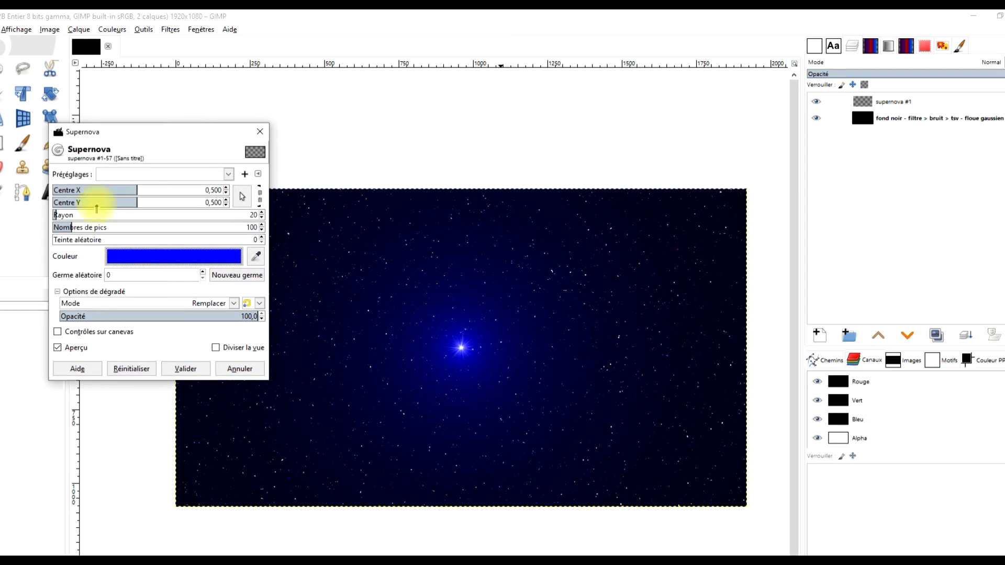
left_click(128, 256)
mouse_move(40, 213)
left_mouse_down()
mouse_move(22, 252)
mouse_move(5, 186)
mouse_move(16, 256)
left_mouse_up()
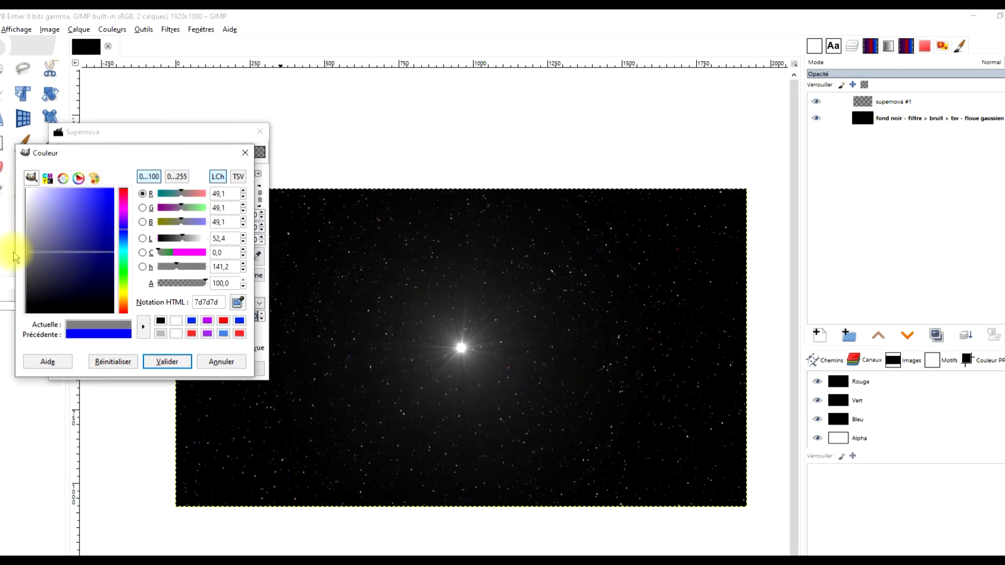
left_click(168, 362)
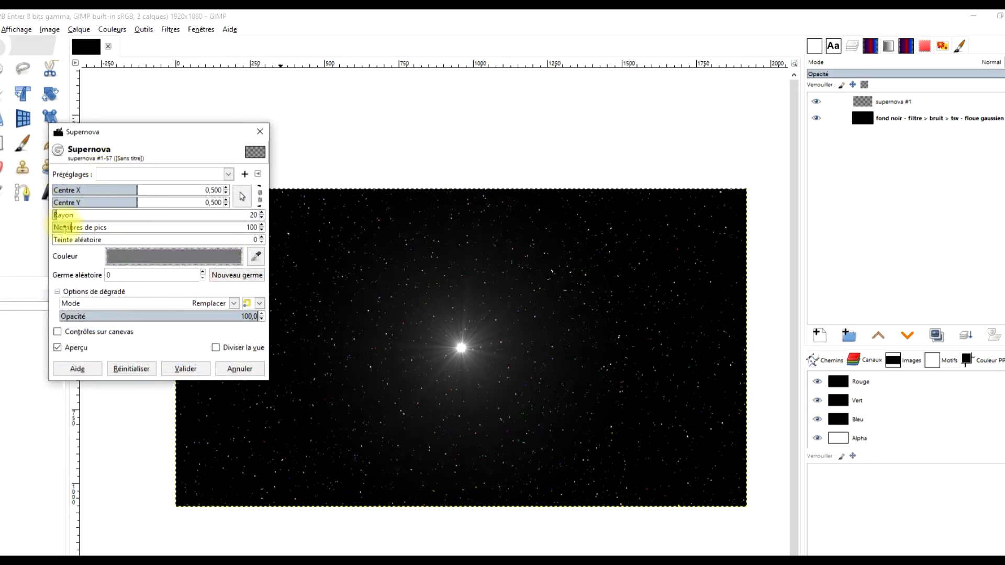
Set radius 6 and grey 757575, centre it at 0,811 × 0,233, and apply.
left_click(262, 218)
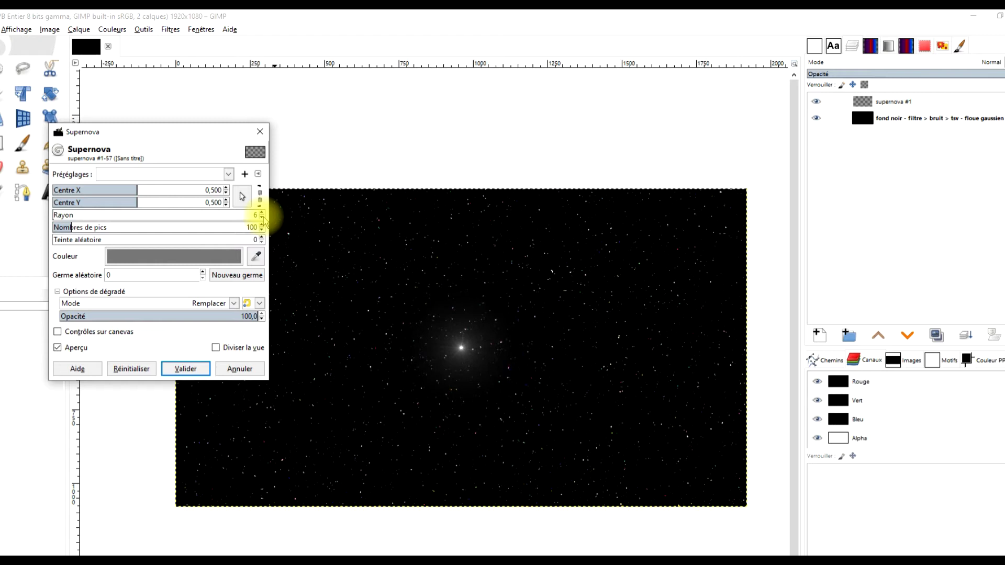
left_click(166, 256)
left_click_drag(84, 263, 53, 268)
left_click(198, 366)
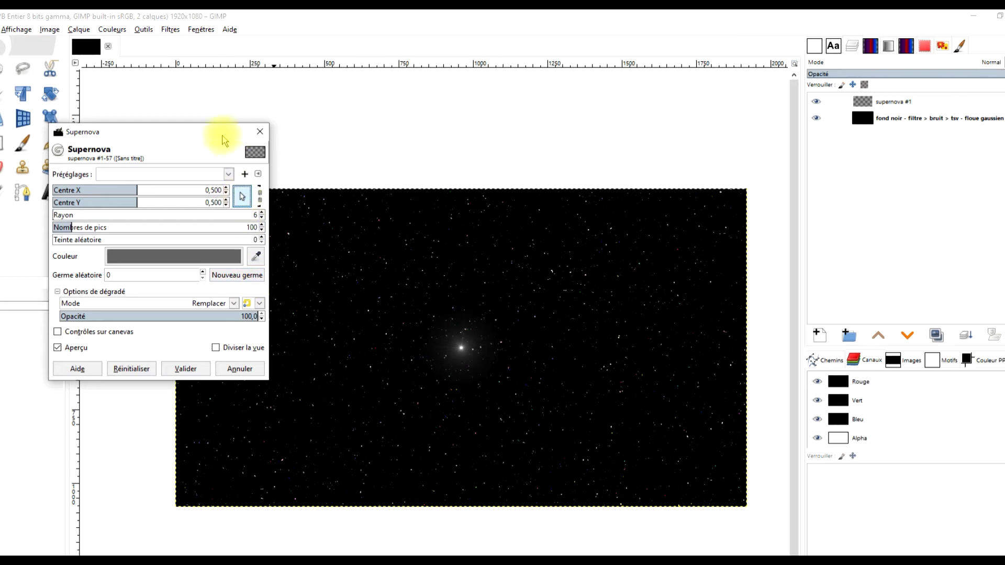
left_click_drag(225, 131, 6, 69)
mouse_move(461, 347)
left_mouse_down()
mouse_move(292, 268)
mouse_move(638, 268)
mouse_move(642, 258)
left_mouse_up()
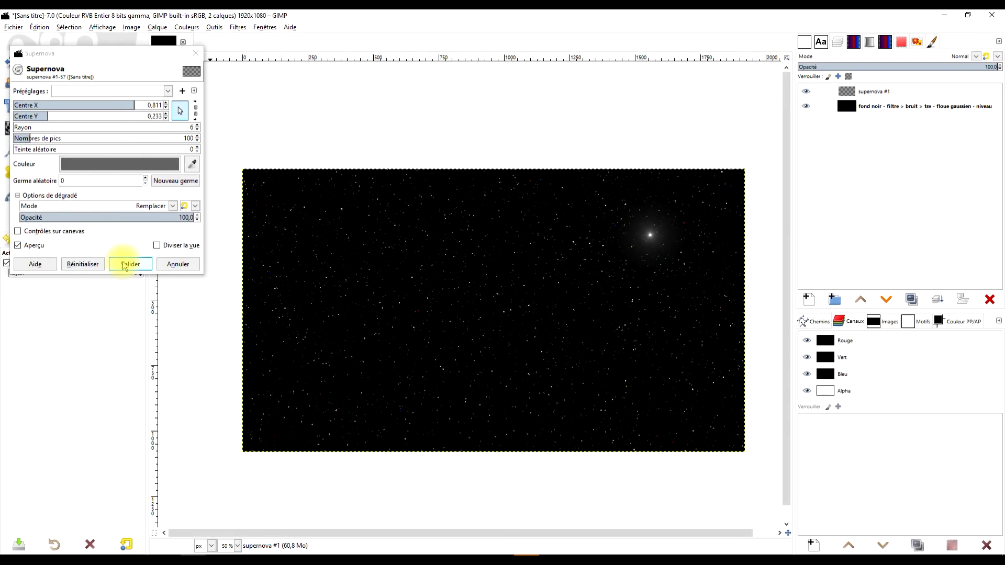
left_click(125, 264)
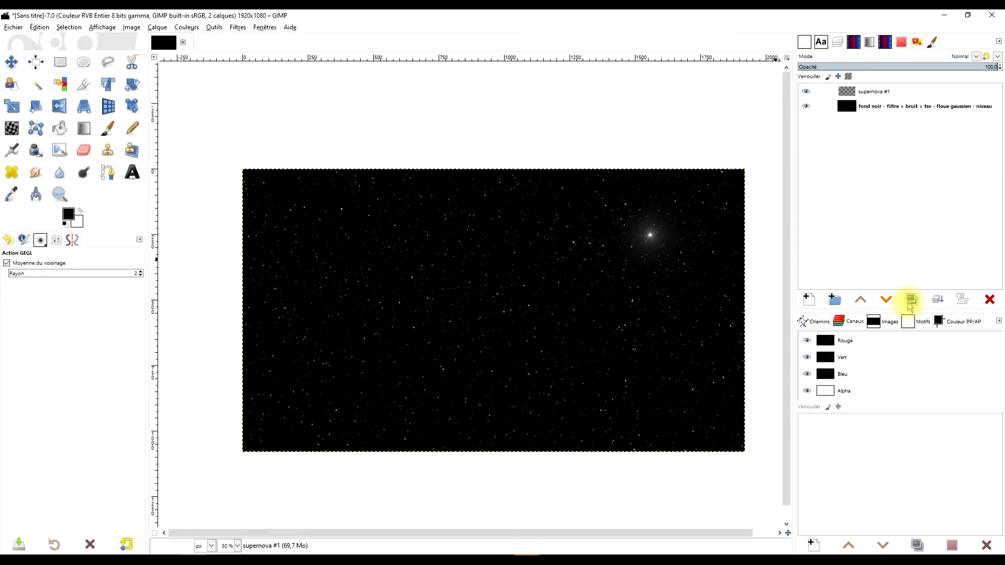
Duplicate supernova #1 as supernova #2 and flip the copy to mirror its glow.
left_click(911, 299)
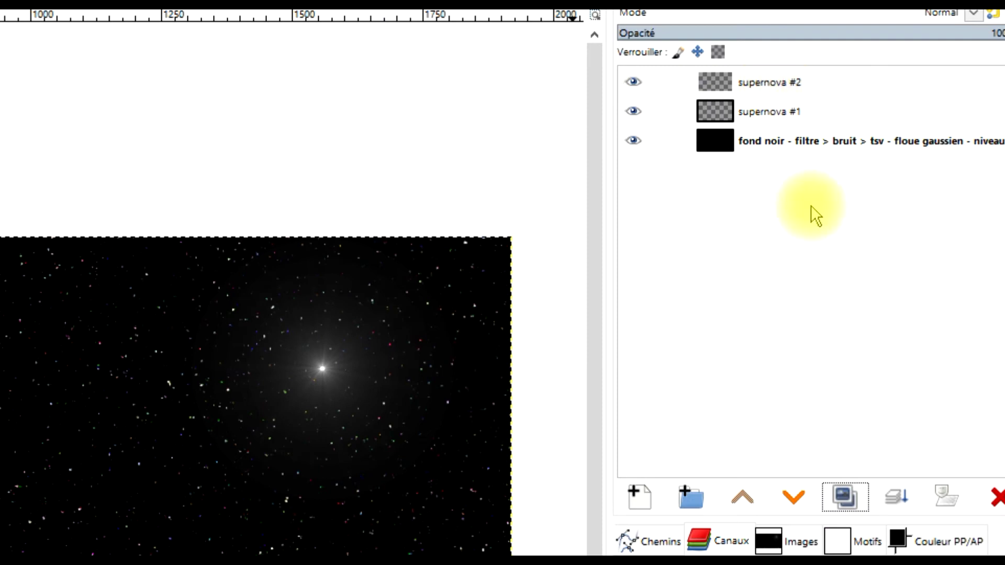
left_click(733, 79)
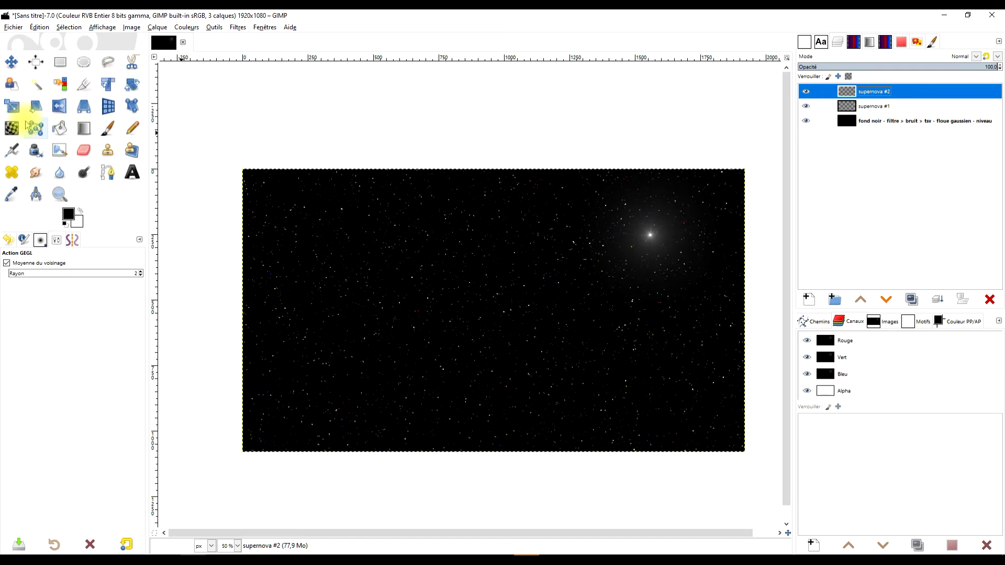
left_click(59, 106)
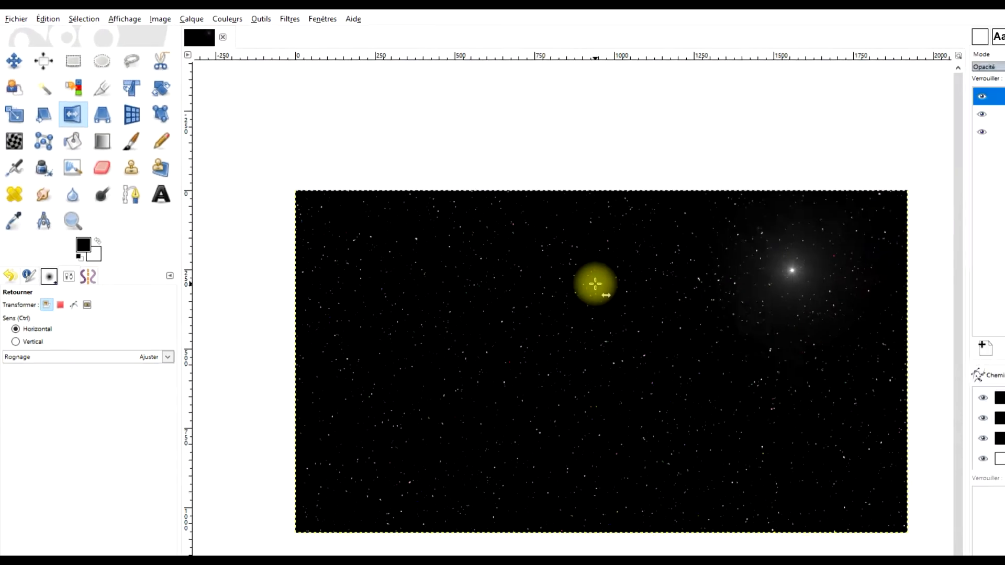
left_click(555, 264)
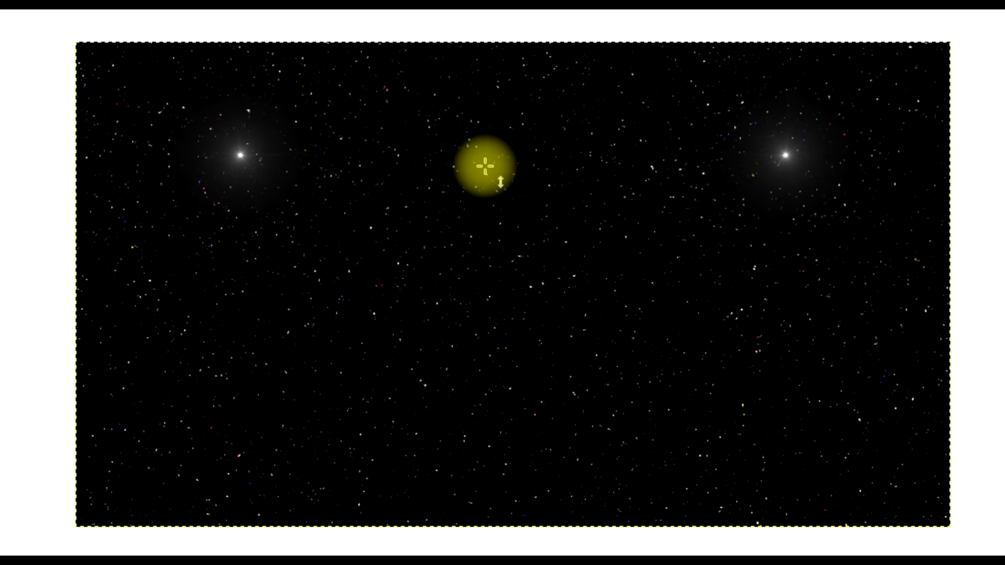
left_click(484, 166)
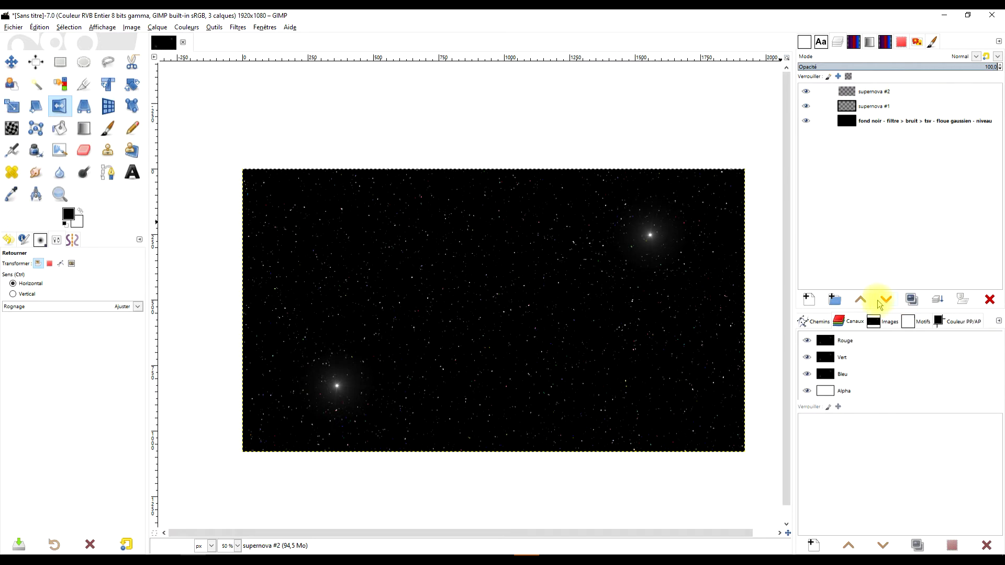
Add a new transparent layer named 'supernova #3'.
left_click(809, 300)
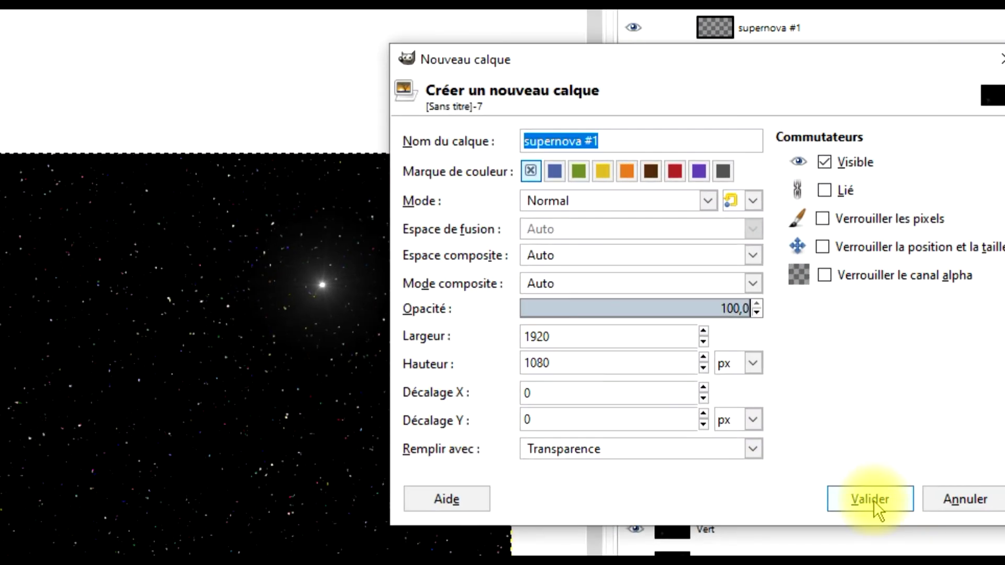
left_click(596, 137)
key("BackSpace")
type("3")
left_click(873, 501)
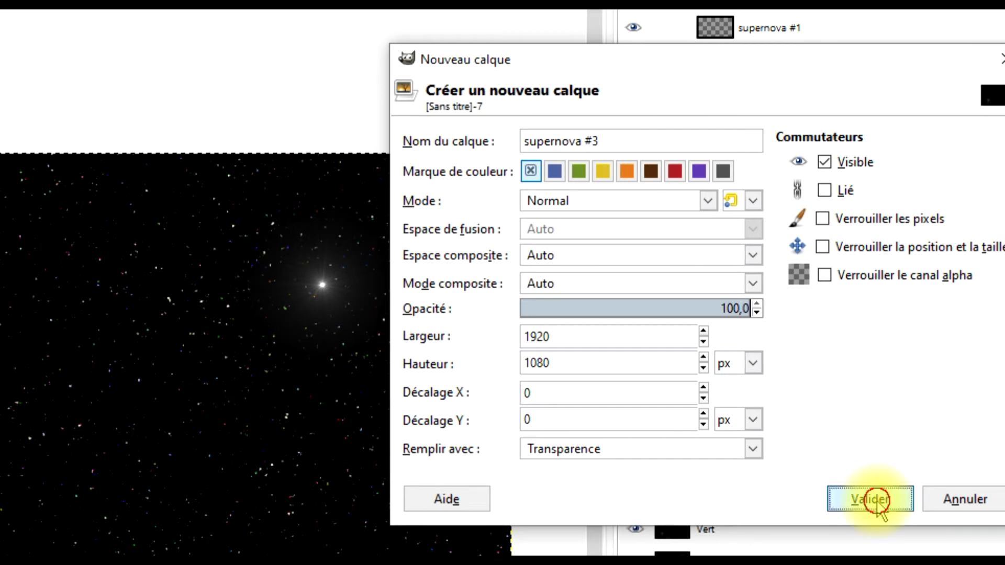
Render a Supernova with the last-used grey settings, centred at 0,350 × 0,206.
left_click(238, 28)
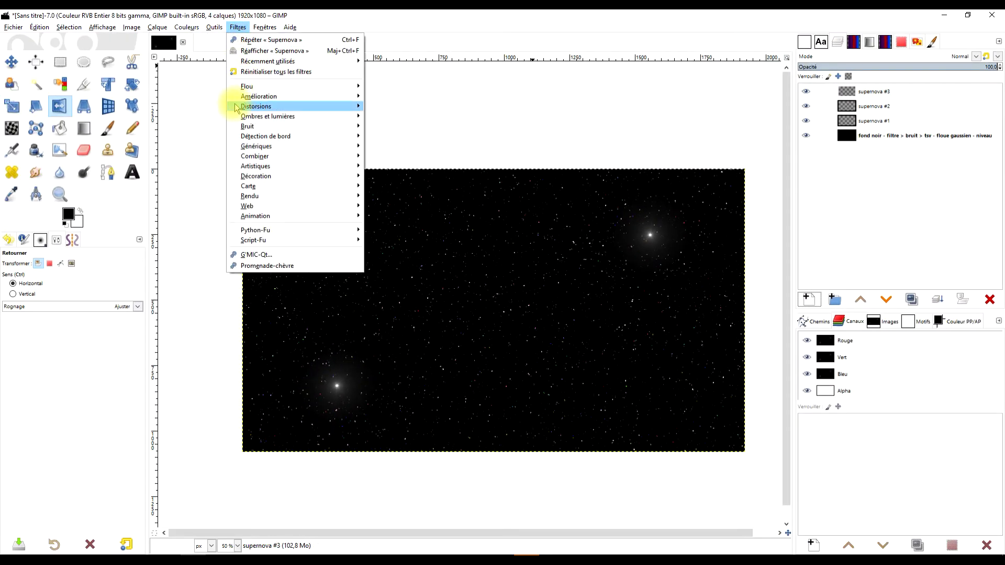
mouse_move(267, 116)
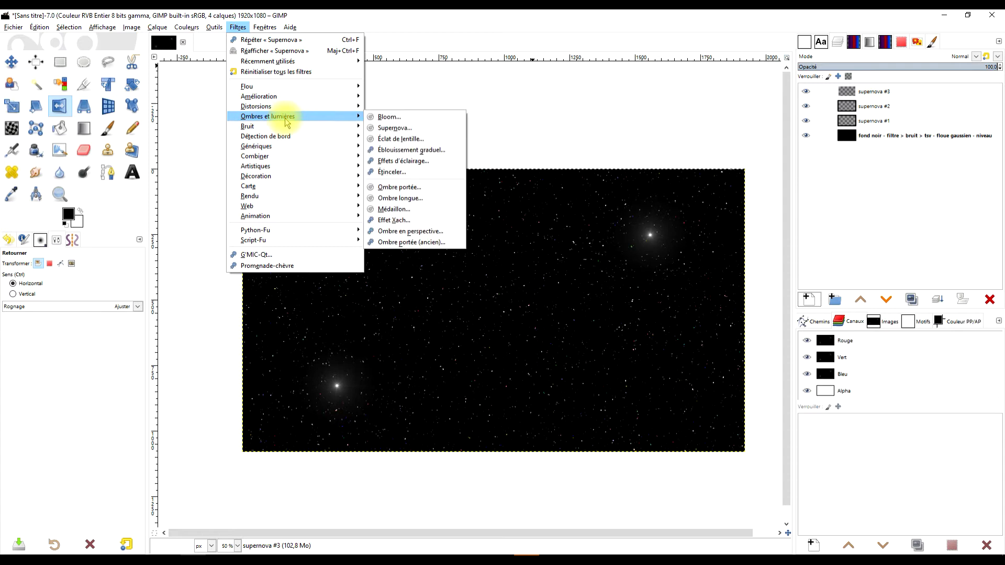
left_click(395, 128)
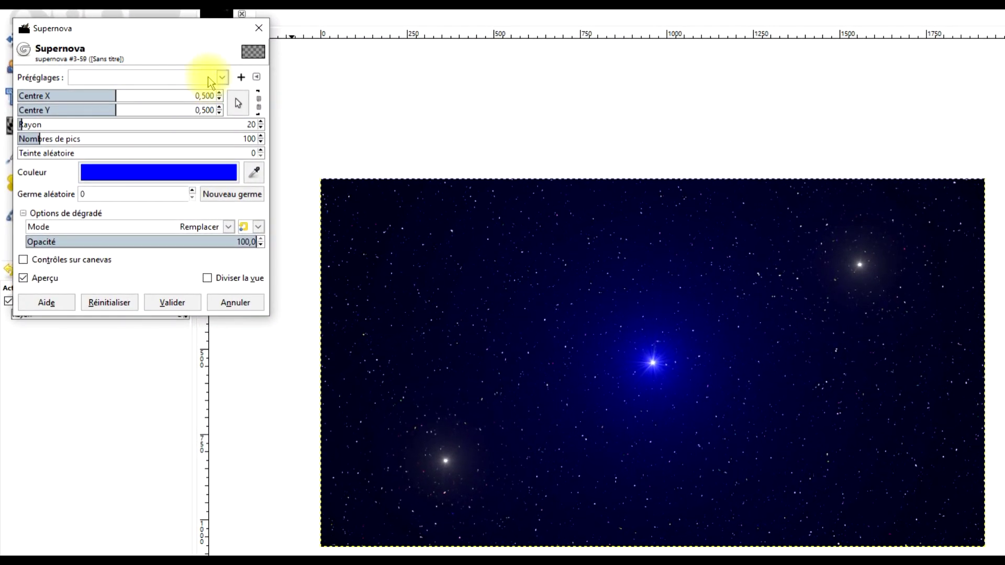
left_click(209, 81)
left_click(153, 95)
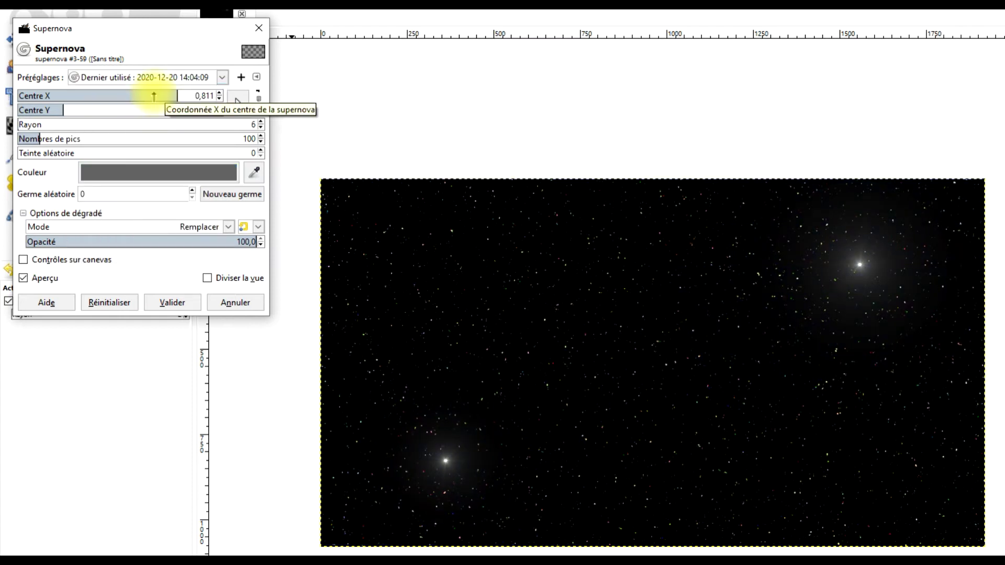
left_click(236, 104)
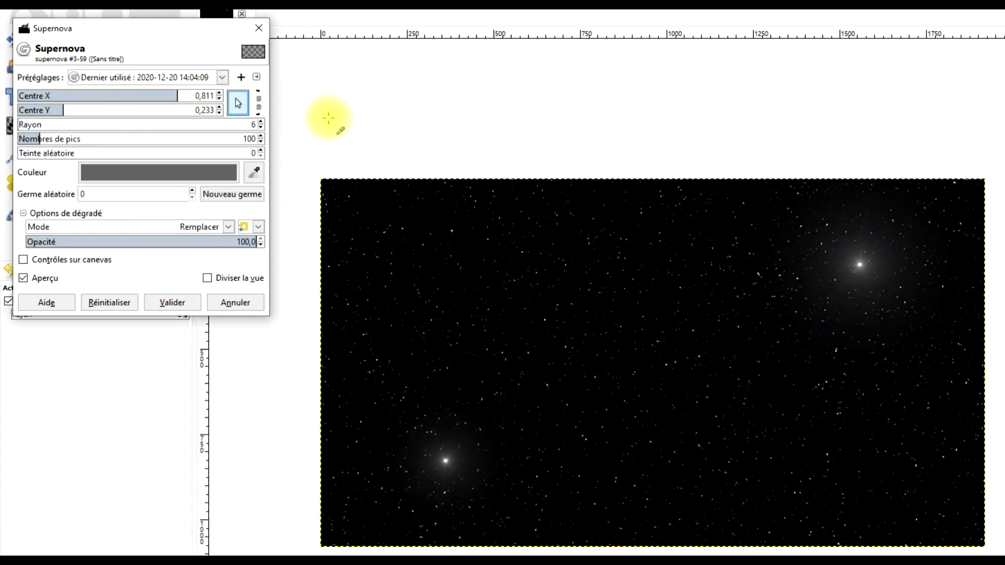
left_click(488, 233)
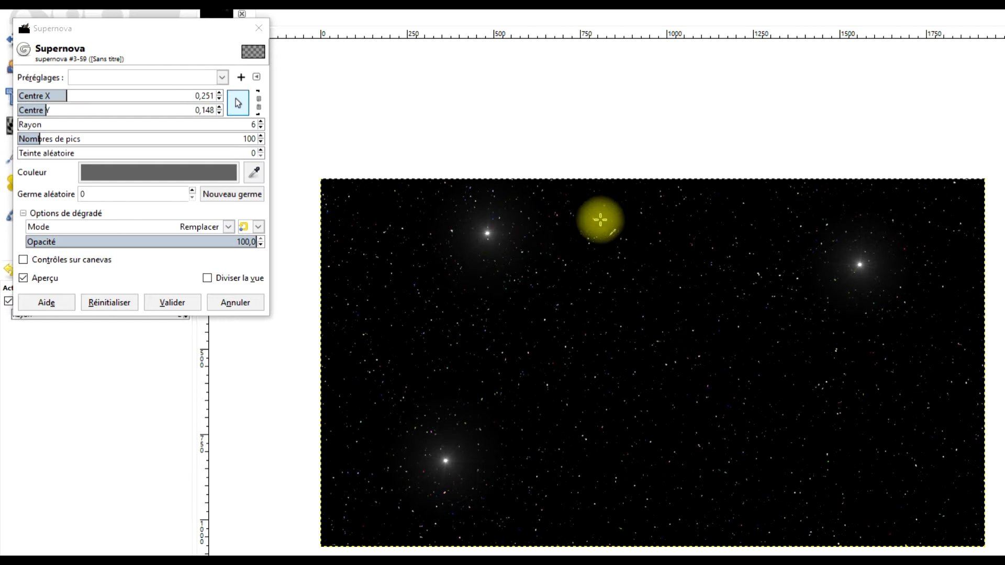
left_click(552, 255)
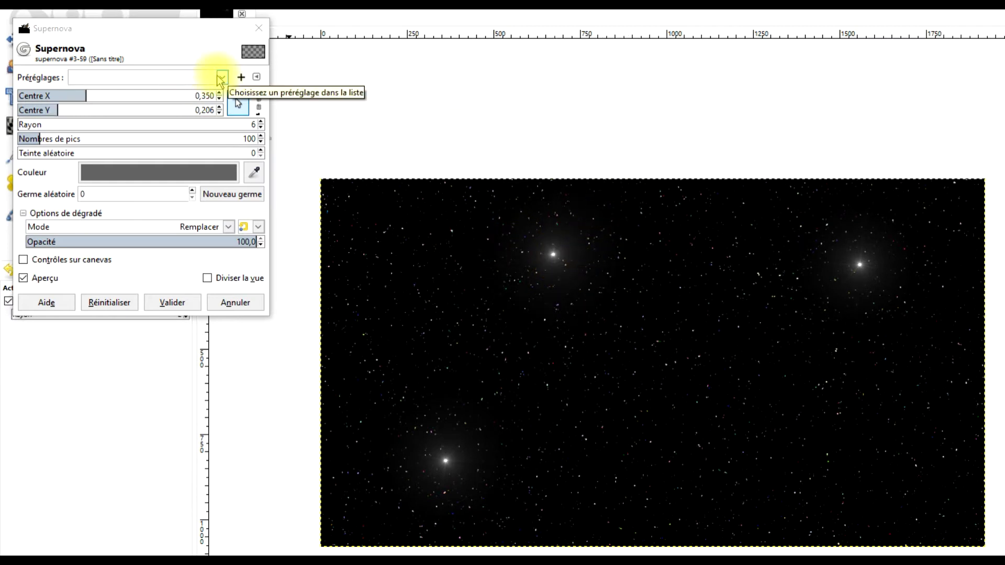
left_click(222, 78)
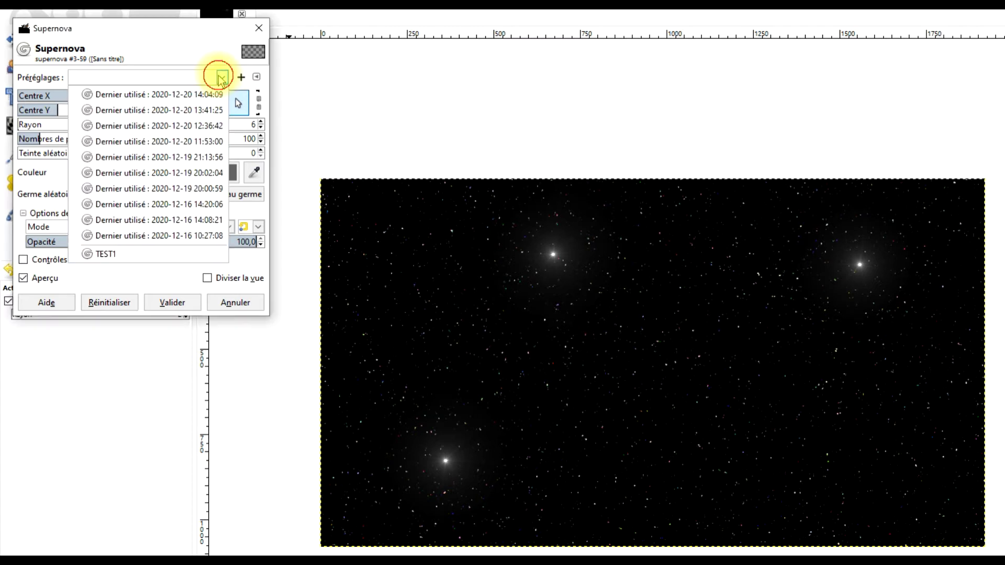
left_click(221, 78)
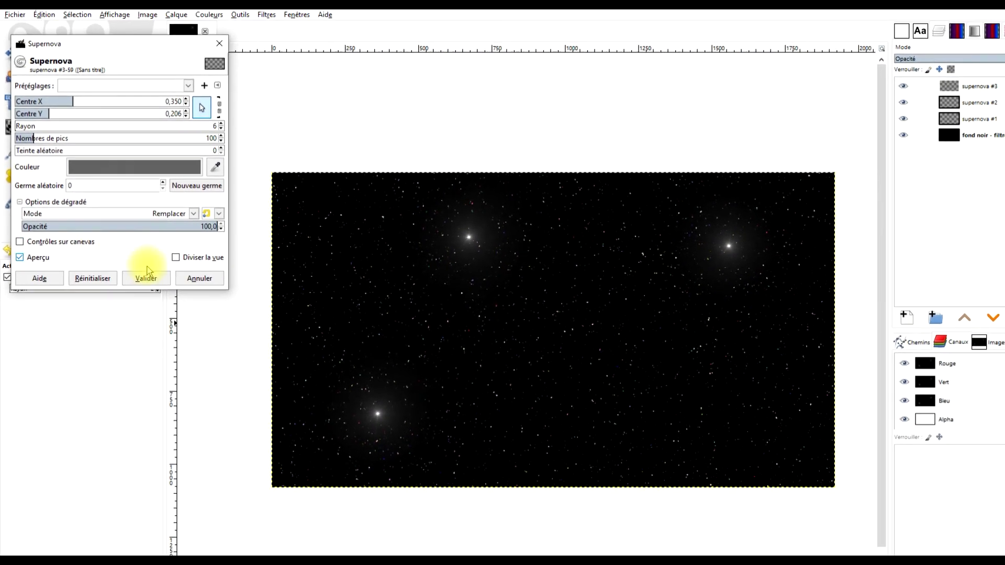
left_click(155, 286)
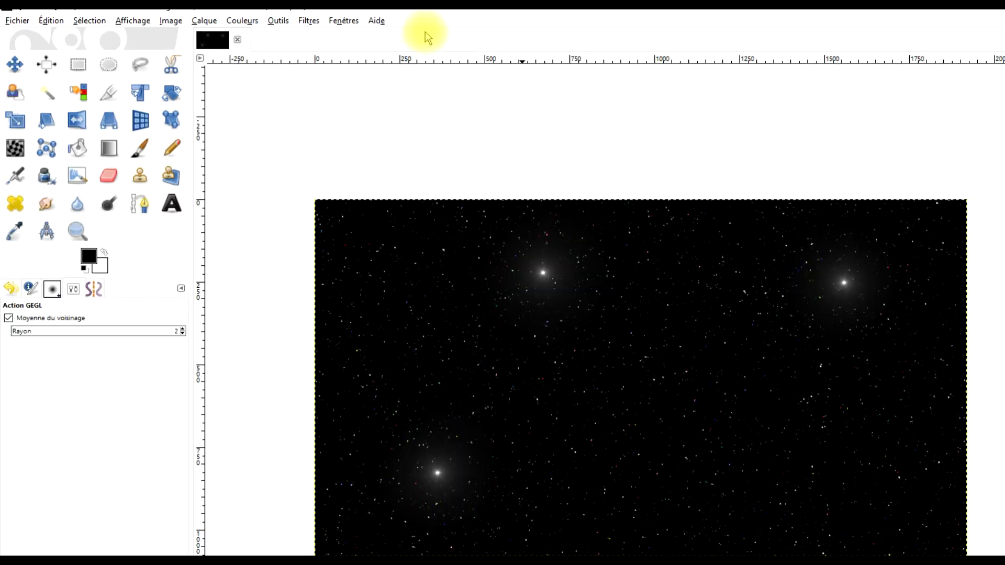
Add a grey Decor Fog layer named 'filtre > déco > brouillard' with turbulence 2.8.
left_click(308, 22)
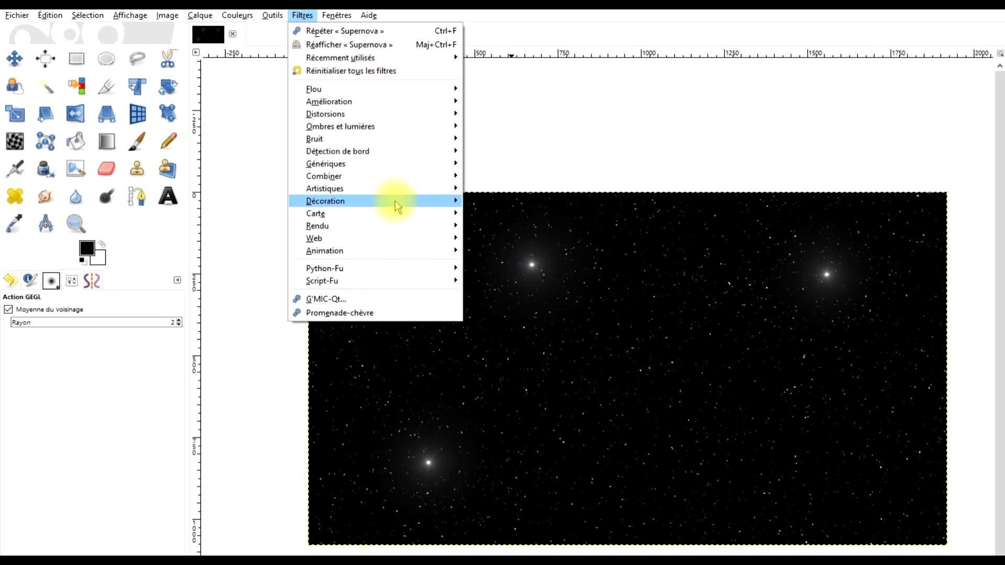
mouse_move(325, 201)
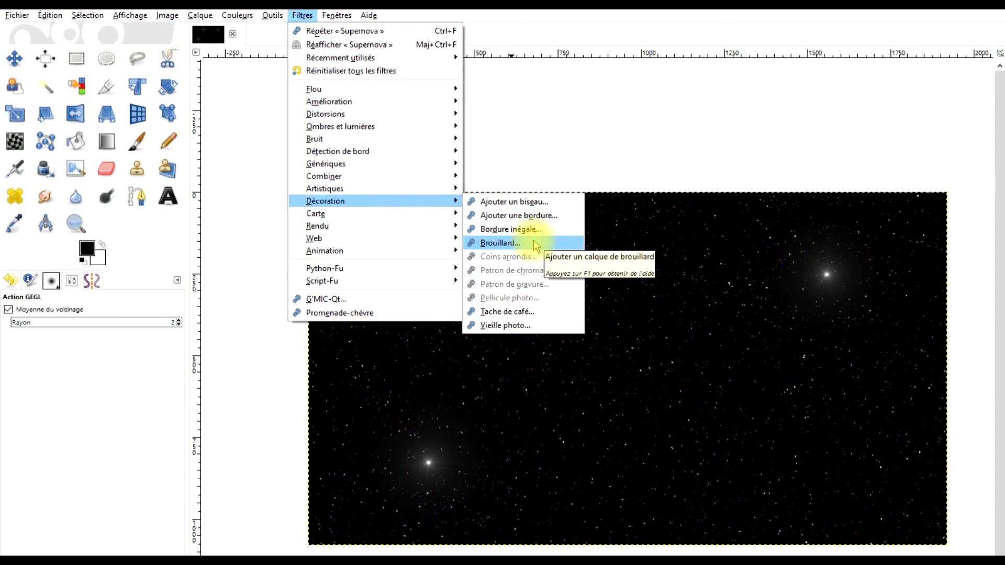
left_click(535, 243)
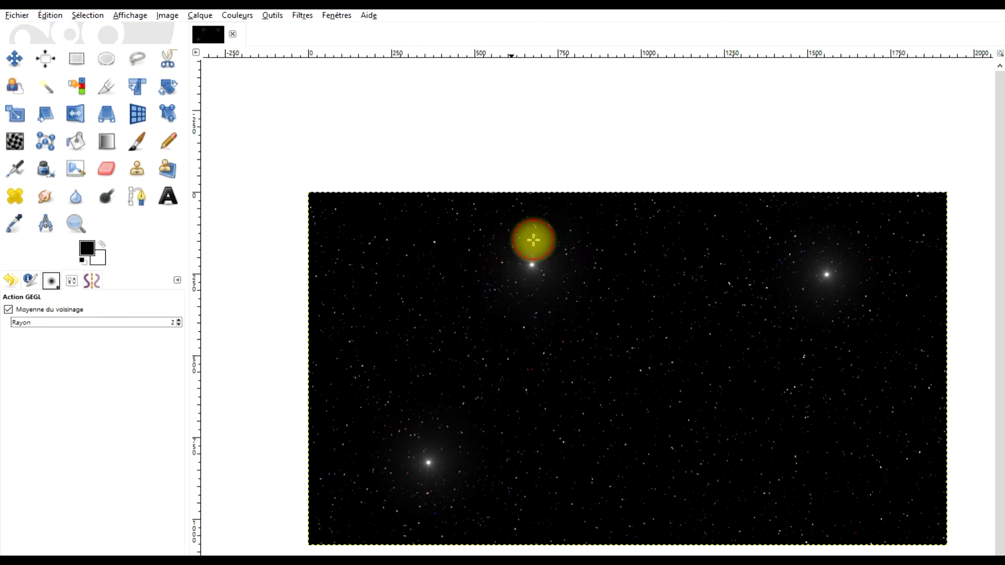
double_click(657, 316)
type("filtre > déco > brouillard")
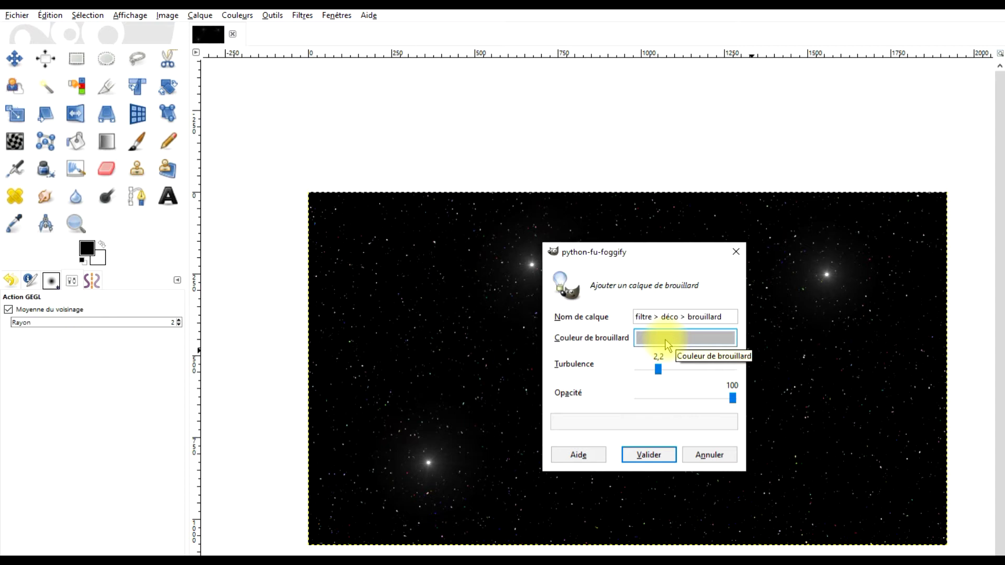
left_click(688, 337)
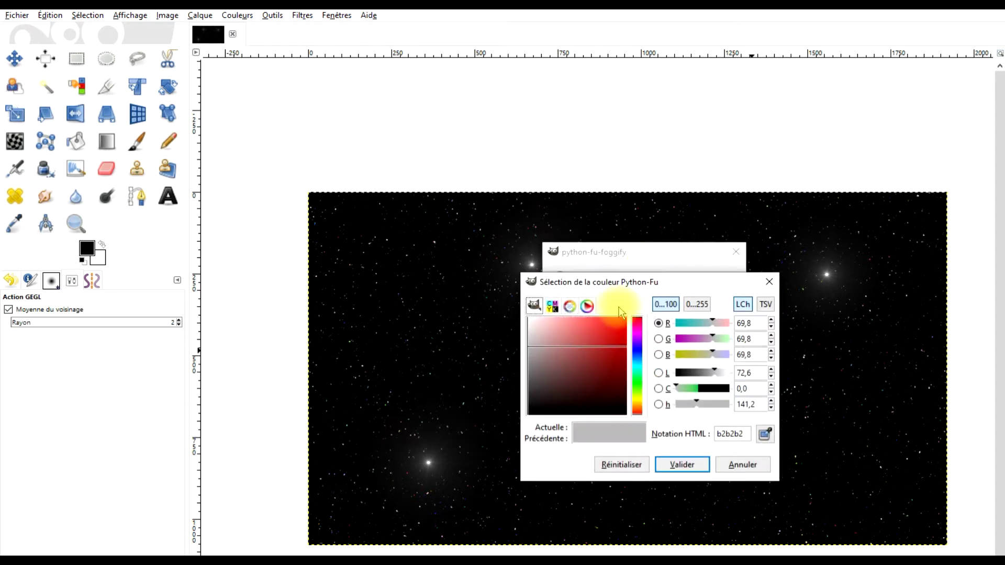
left_click_drag(530, 349, 525, 352)
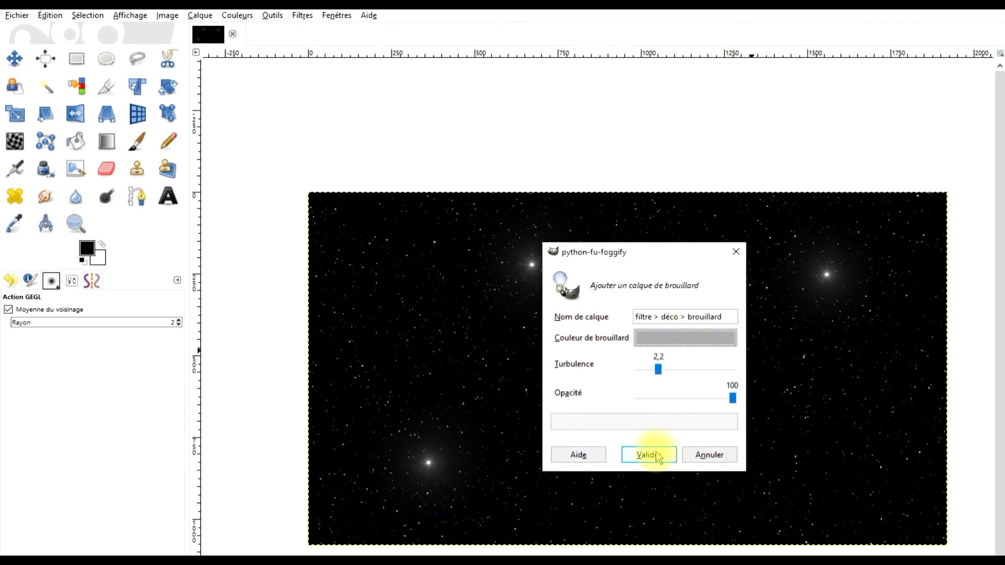
left_click_drag(660, 370, 675, 372)
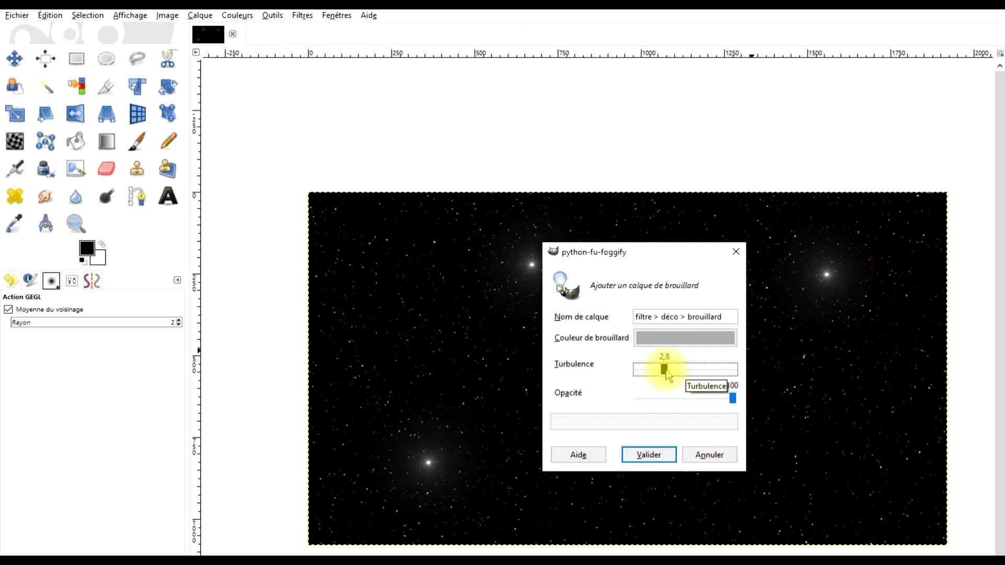
left_click(647, 457)
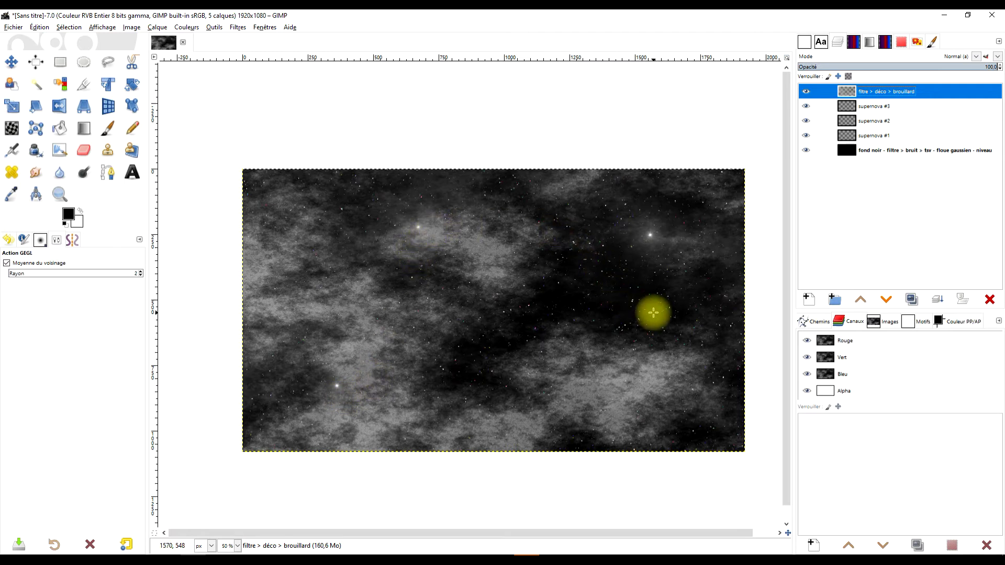
Flip the fog layer vertically with the Flip tool.
left_click(59, 106)
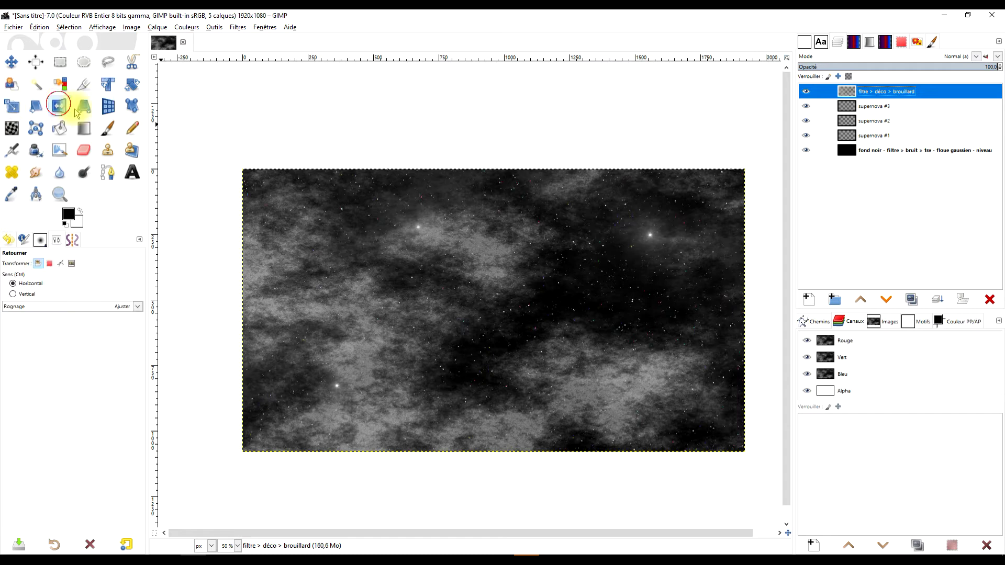
left_click(479, 267, "ctrl")
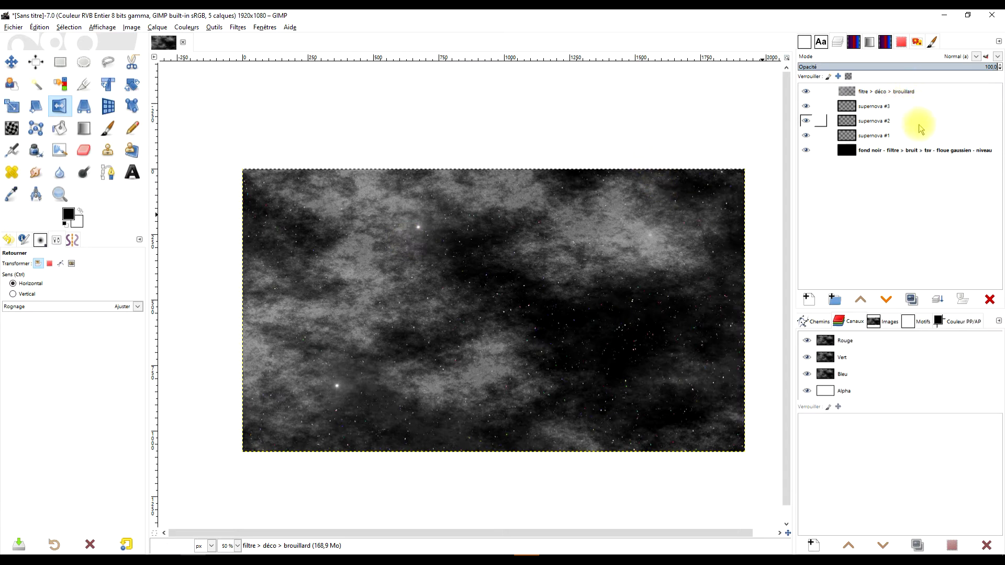
Rename the fog layer, appending ': nuages' to its name.
left_click(908, 92)
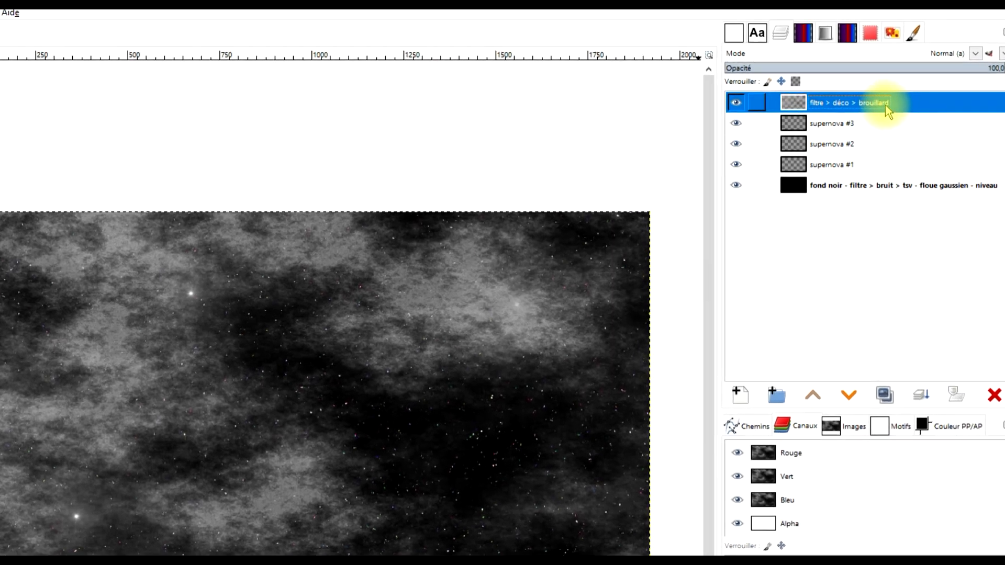
double_click(921, 96)
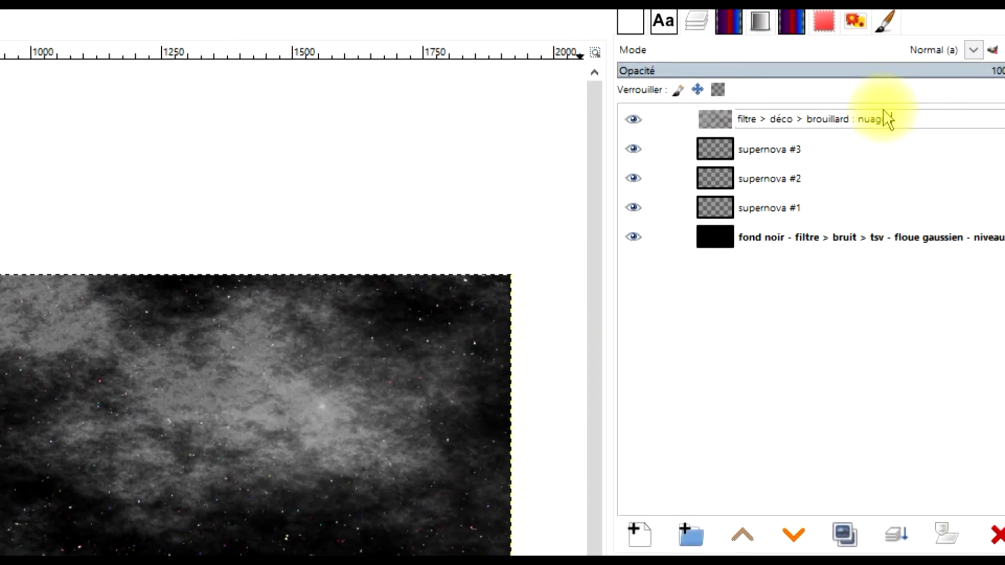
key("Return")
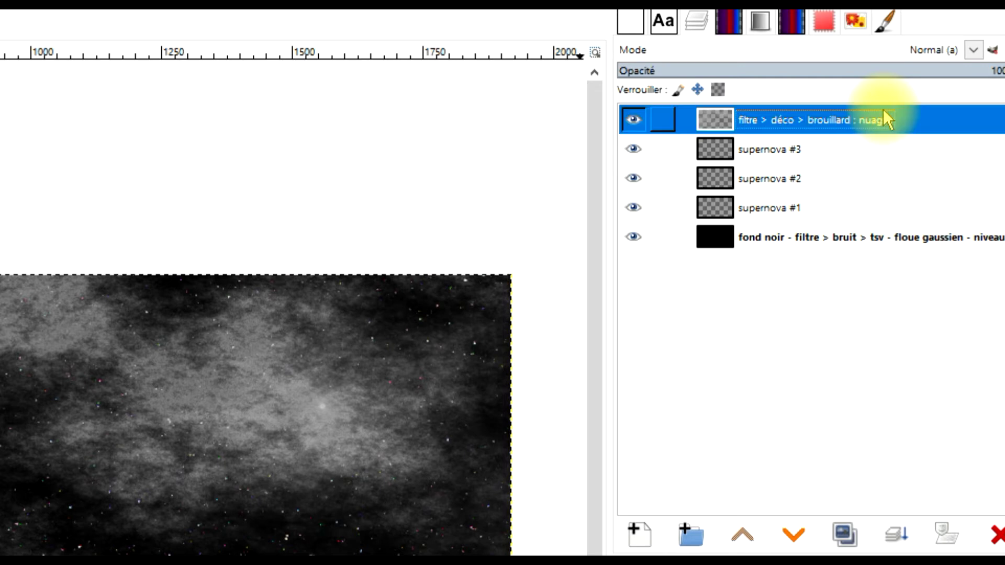
Prefix the supernova #3 layer name with 'filtre > ombres et lumières > '.
double_click(754, 148)
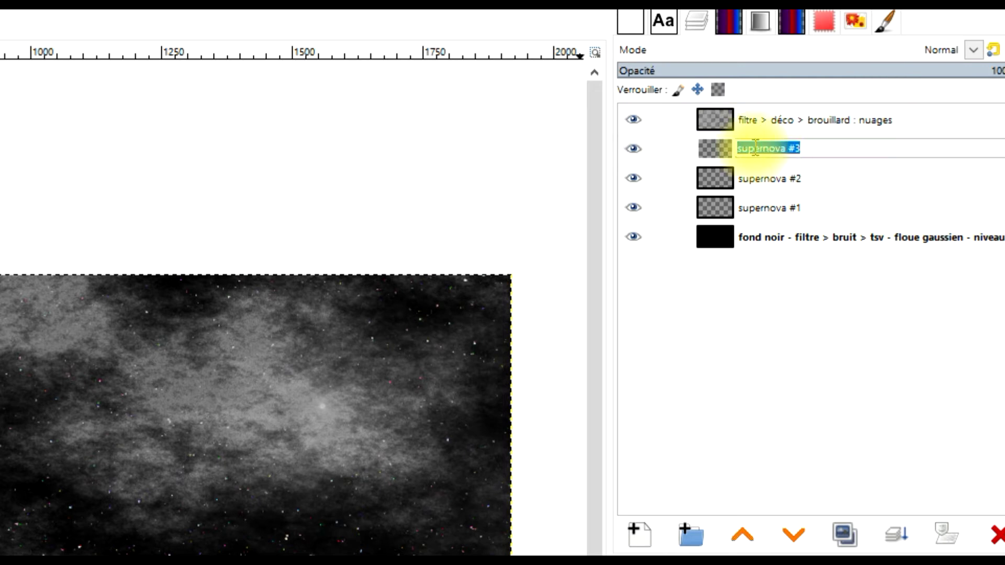
left_click(754, 148)
type("filtre > ")
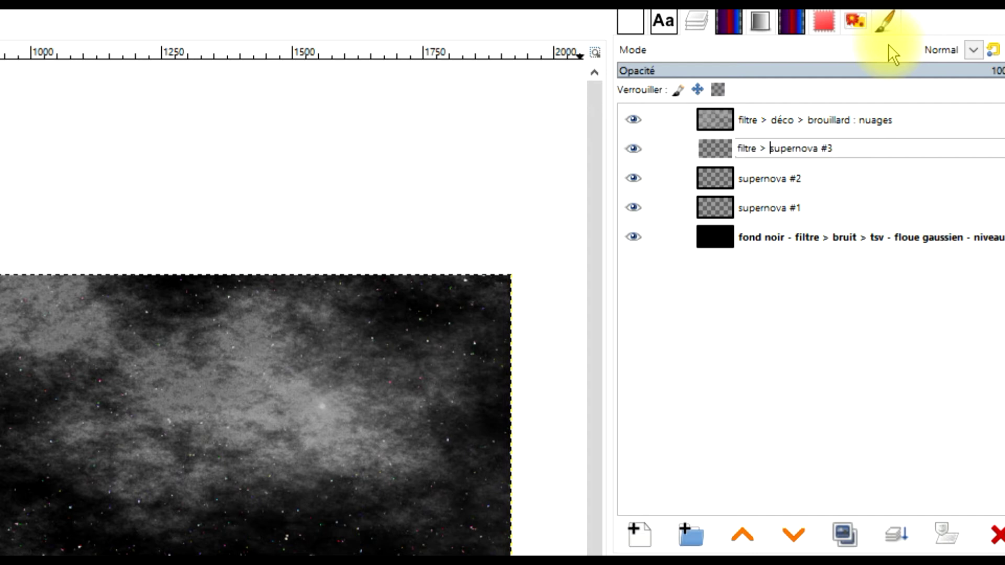
type("ombres et lumières >")
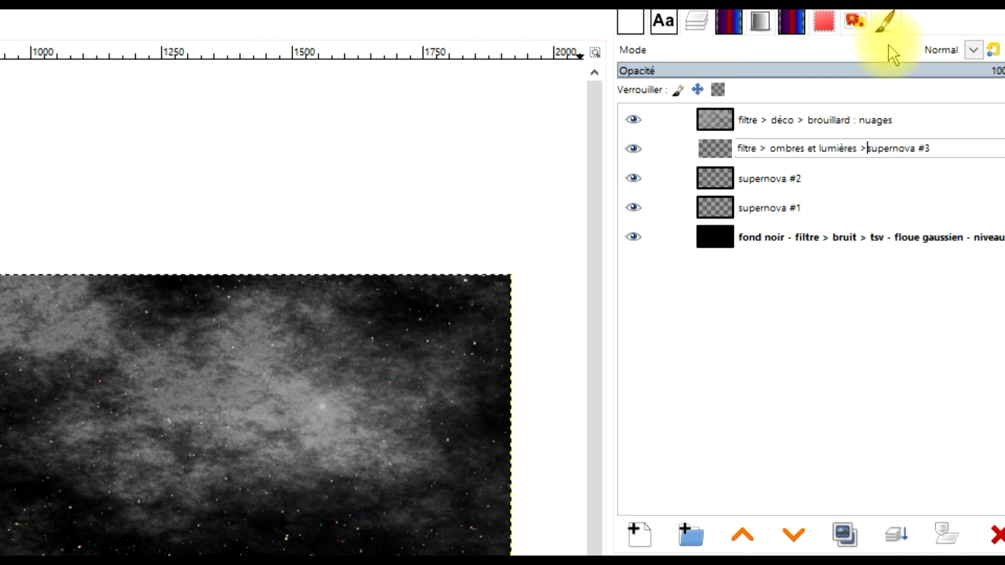
key("shift+Home")
key("ctrl+c")
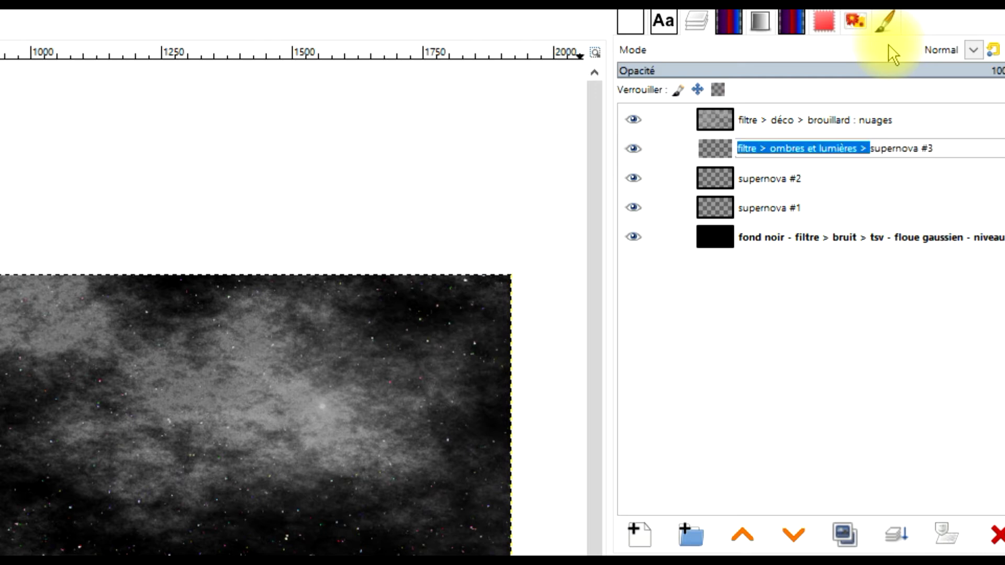
key("Return")
Add the same 'filtre > ombres et lumières > ' prefix to supernova #2 and #1.
left_click(762, 180)
double_click(762, 180)
left_click(760, 178)
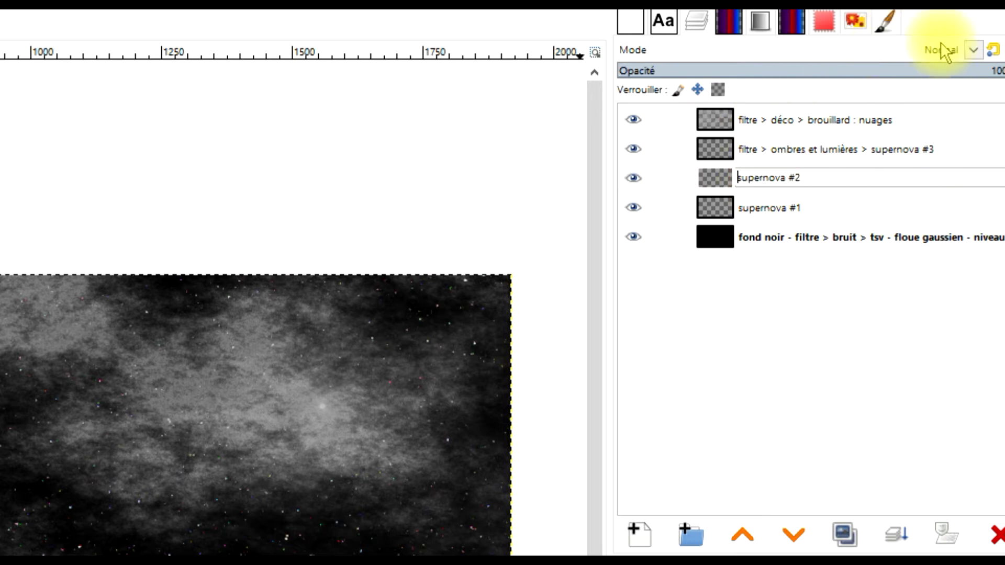
key("ctrl+v")
key("Return")
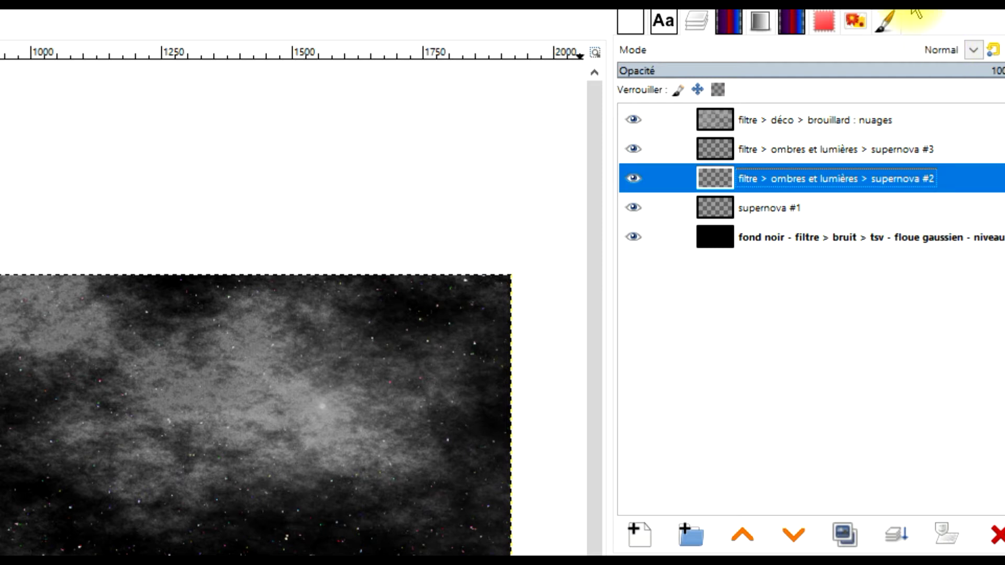
double_click(754, 207)
left_click(797, 207)
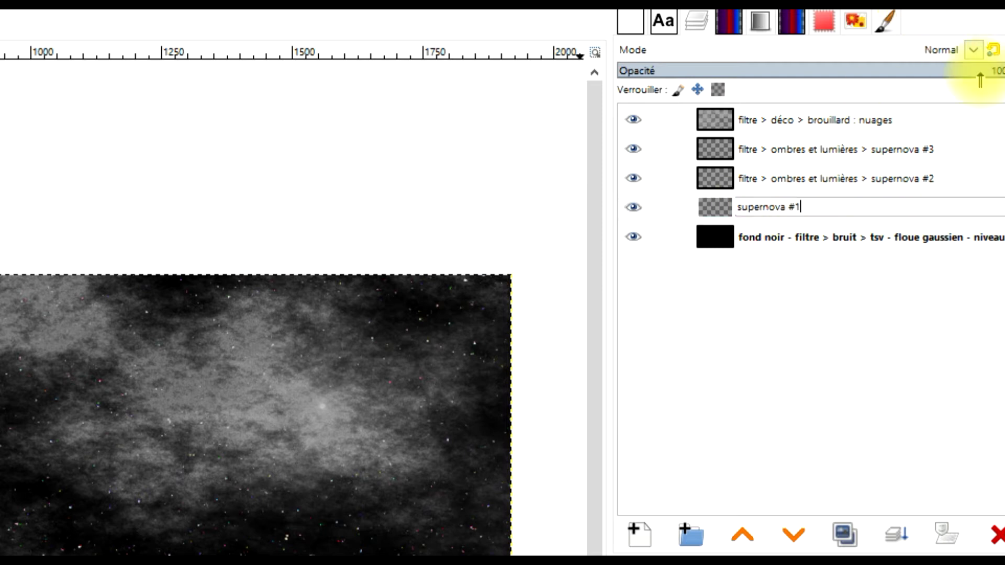
key("Return")
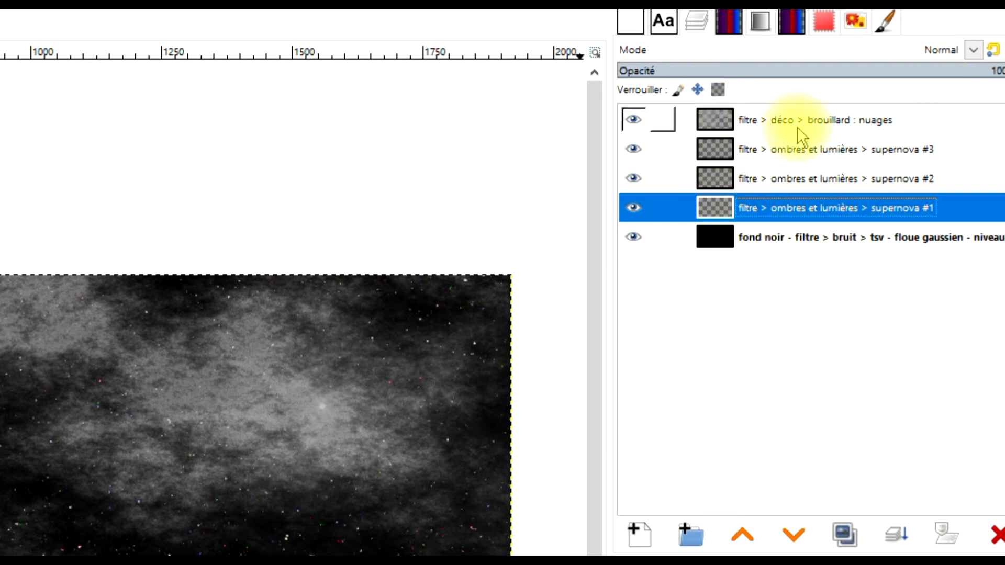
Switch the cloud fog layer to default mode set and blend it in Fusion de grain.
left_click(715, 118)
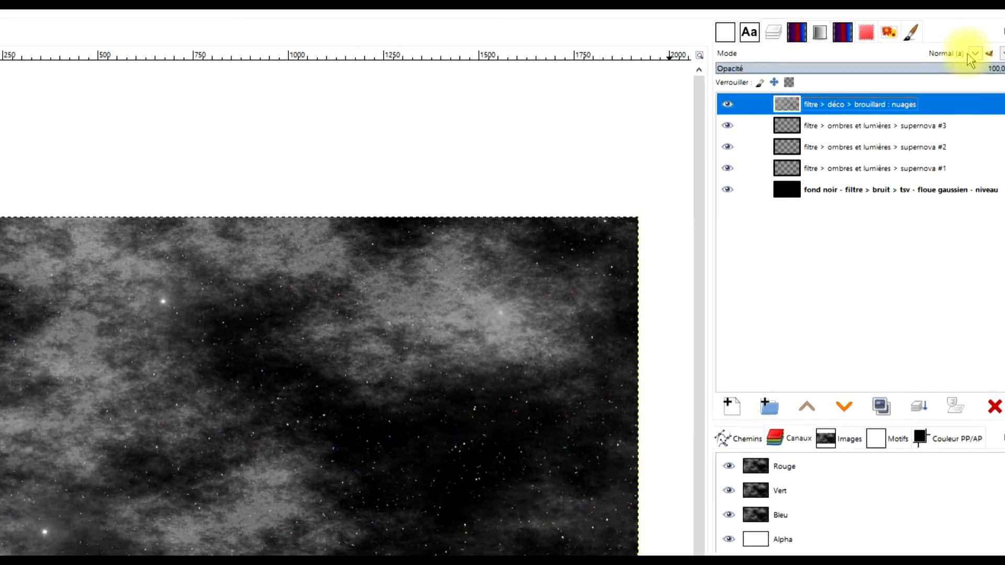
left_click(968, 50)
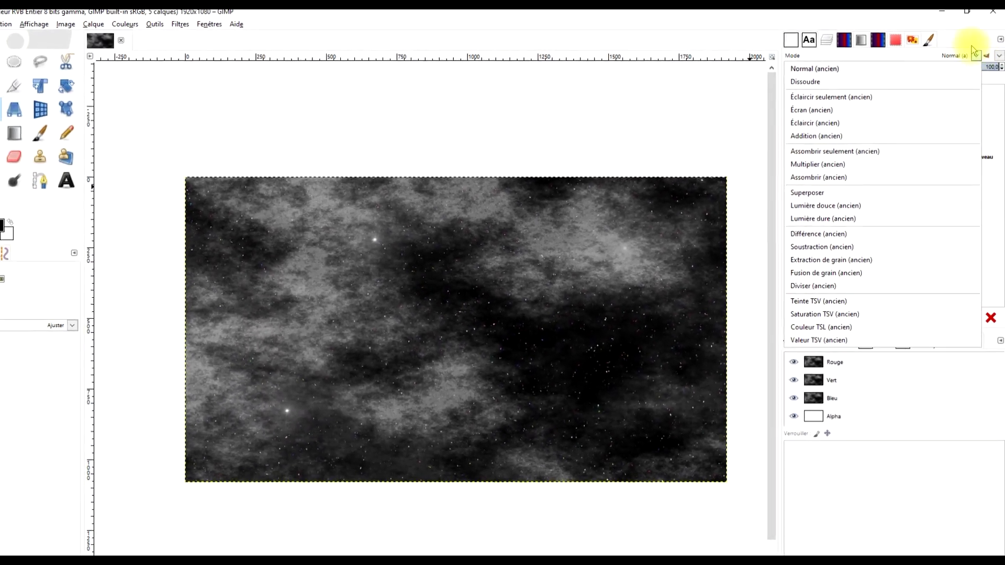
left_click(982, 55)
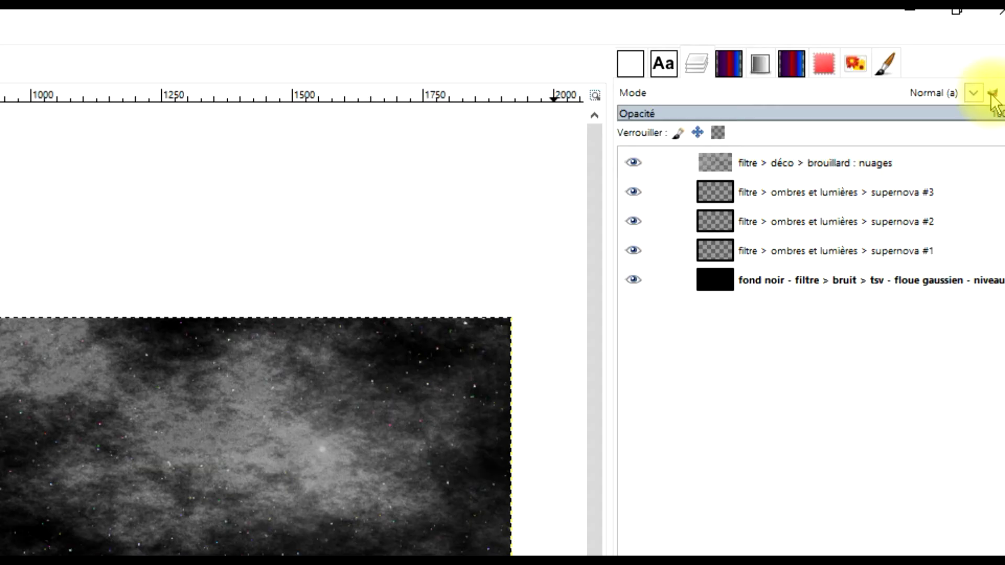
left_click(993, 99)
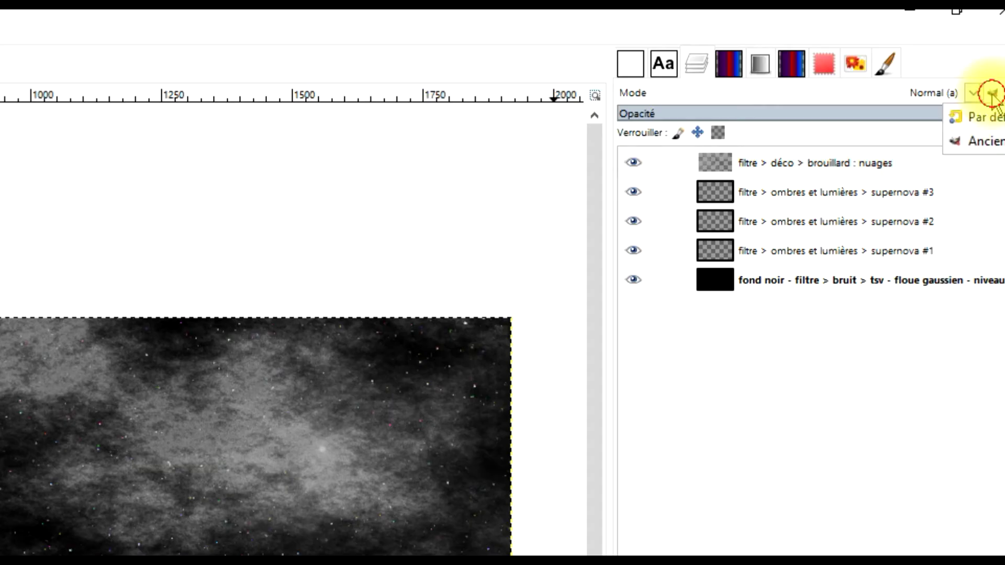
left_click(991, 118)
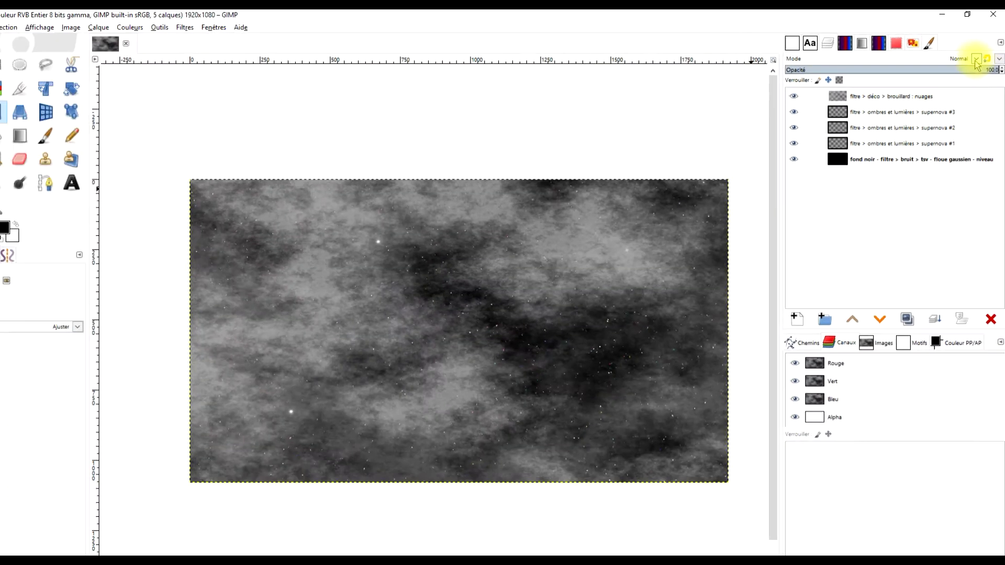
left_click(963, 56)
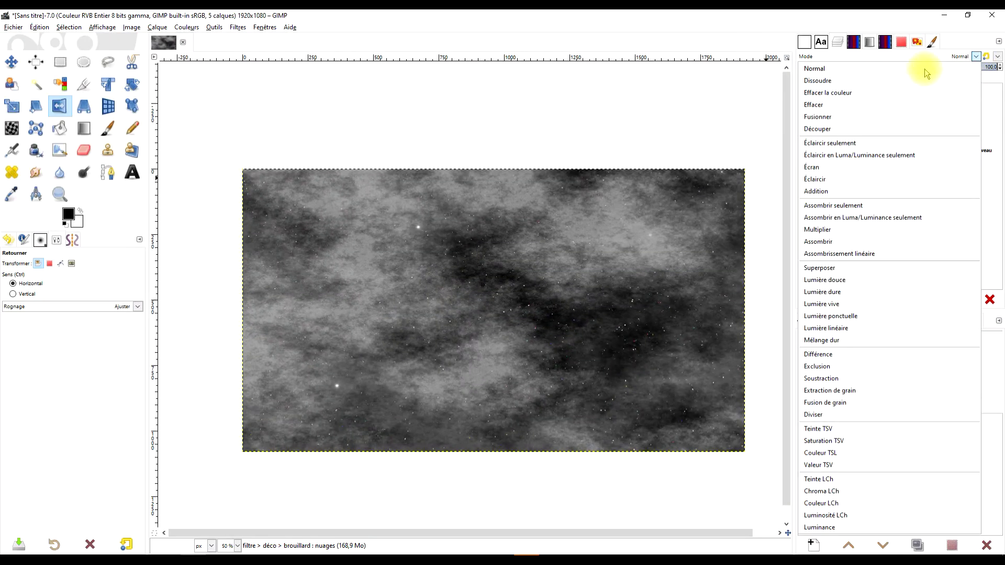
left_click(836, 404)
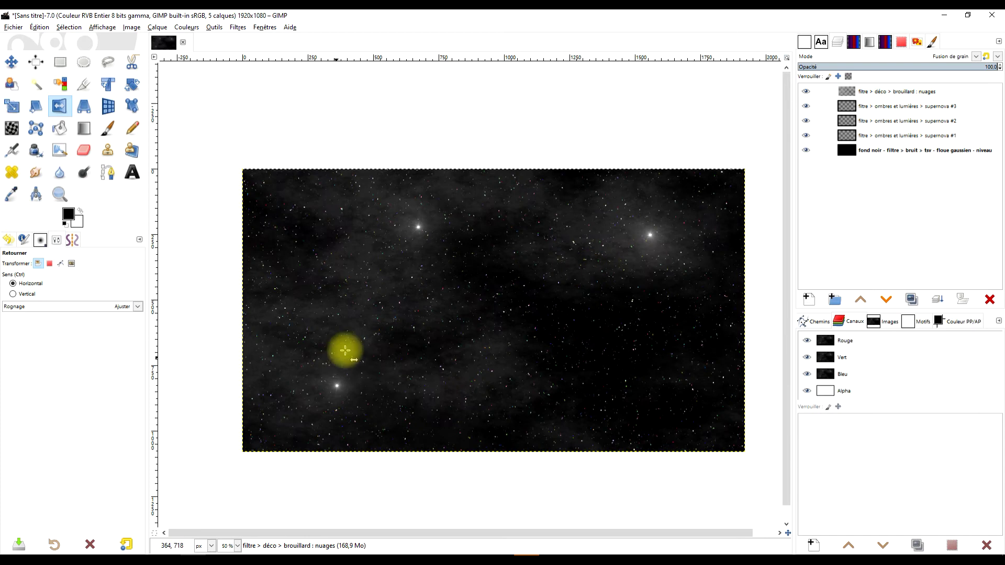
left_click(895, 92)
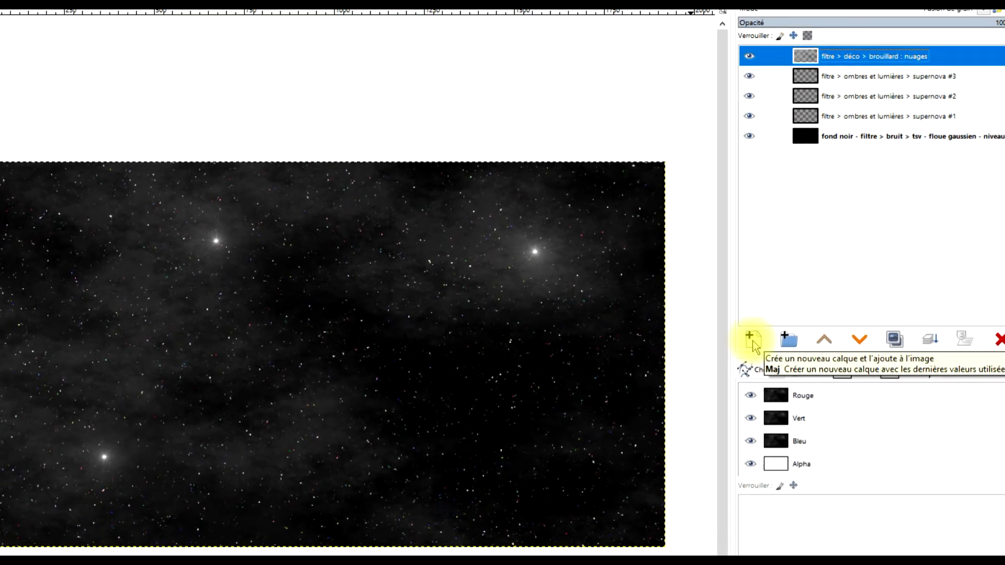
Add a transparent layer named 'couleurs nuages' at the top of the layer stack.
left_click(808, 299)
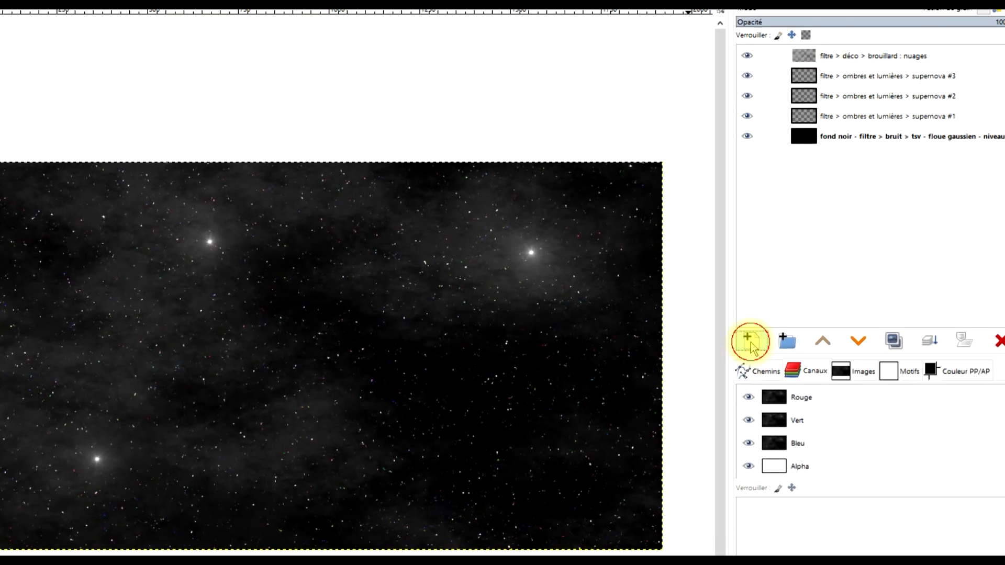
left_click_drag(721, 180, 344, 184)
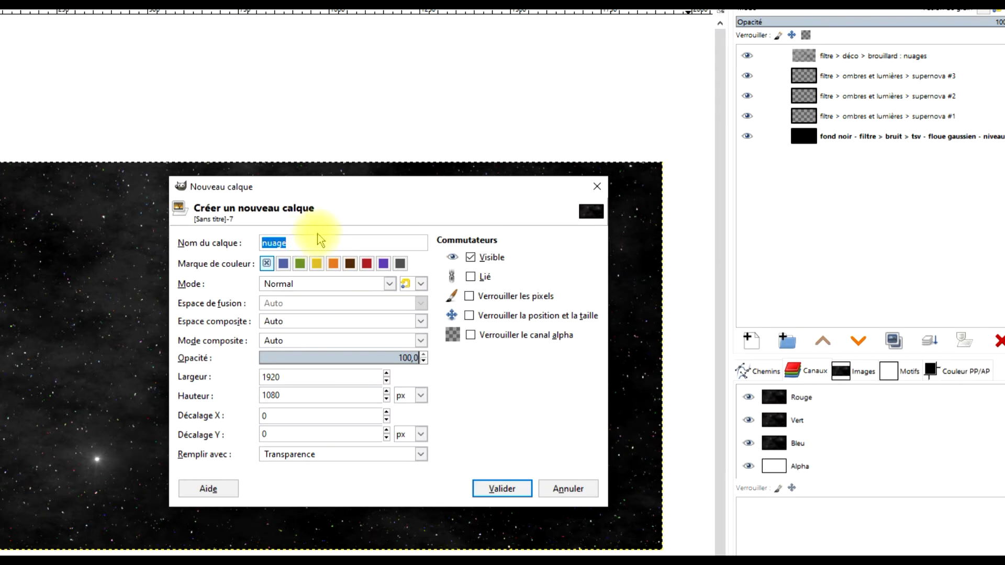
type("couleurs ")
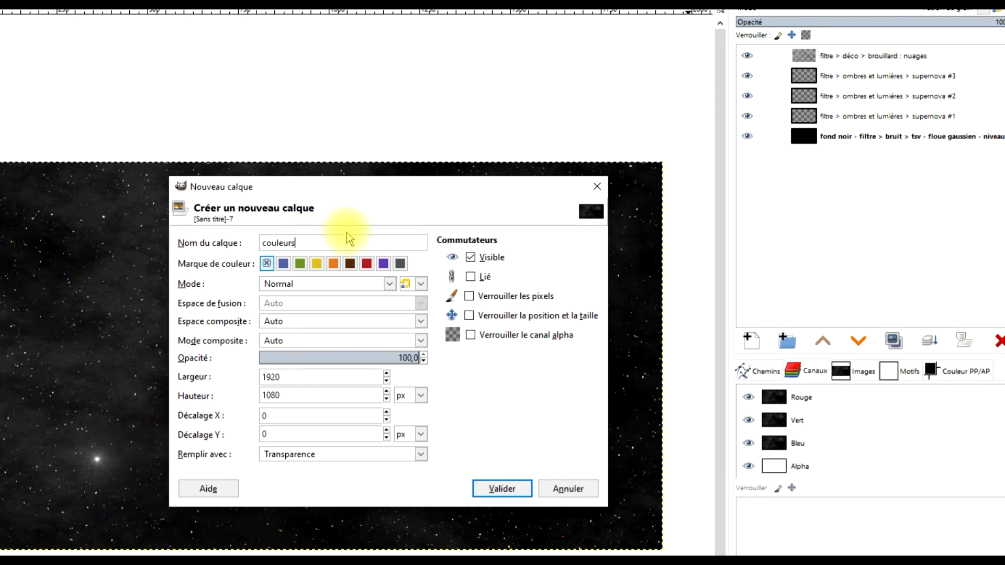
type("nuages")
key("Return")
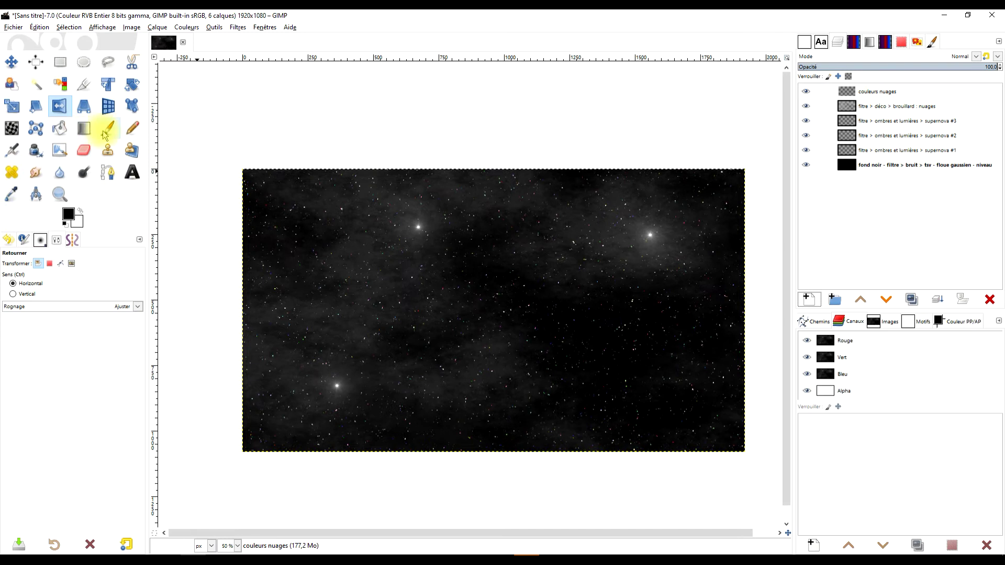
left_click(105, 135)
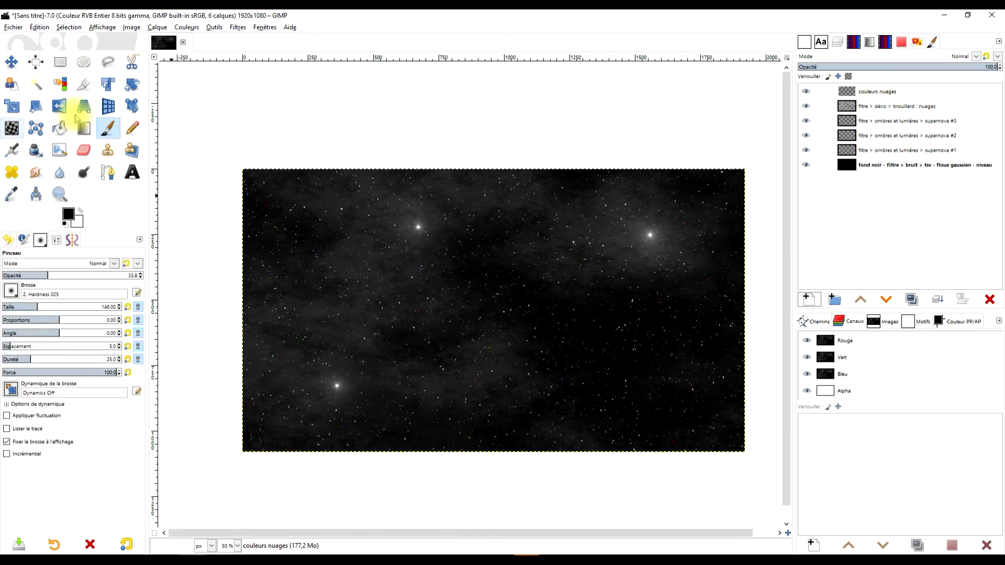
Set the foreground colour to a blue with a touch of green.
left_click(70, 217)
left_click(149, 212)
left_click_drag(97, 117, 108, 104)
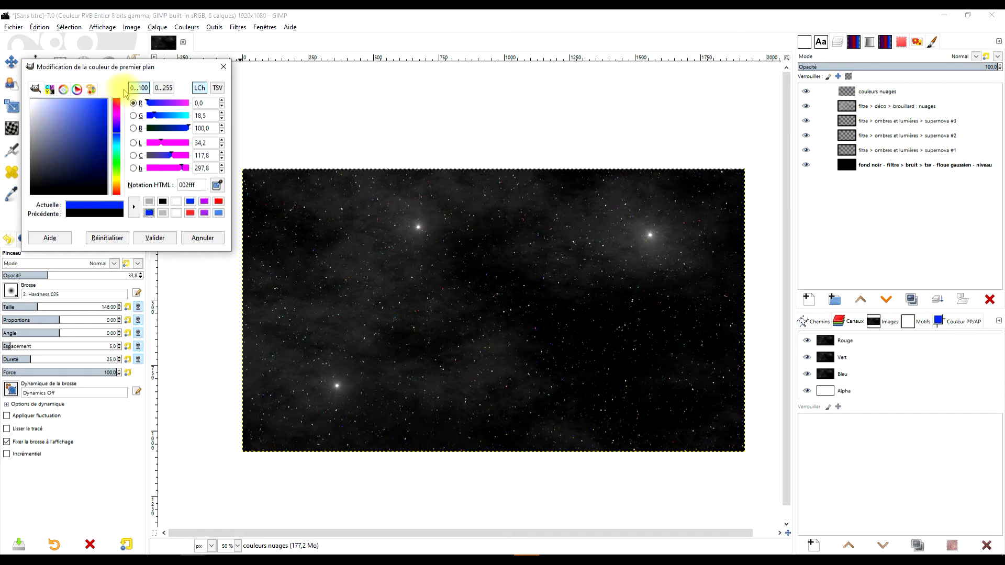
left_click_drag(153, 117, 160, 117)
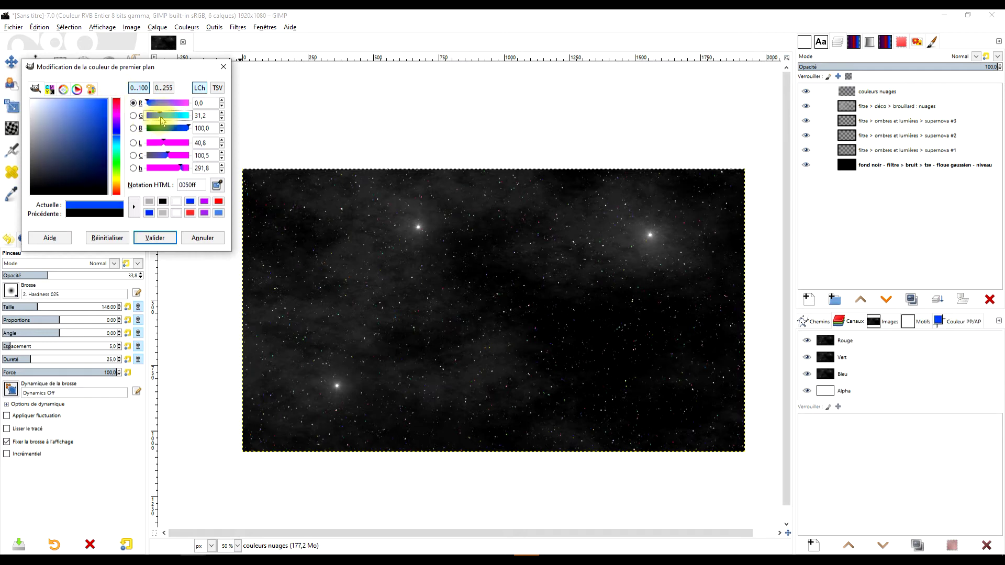
left_click(154, 238)
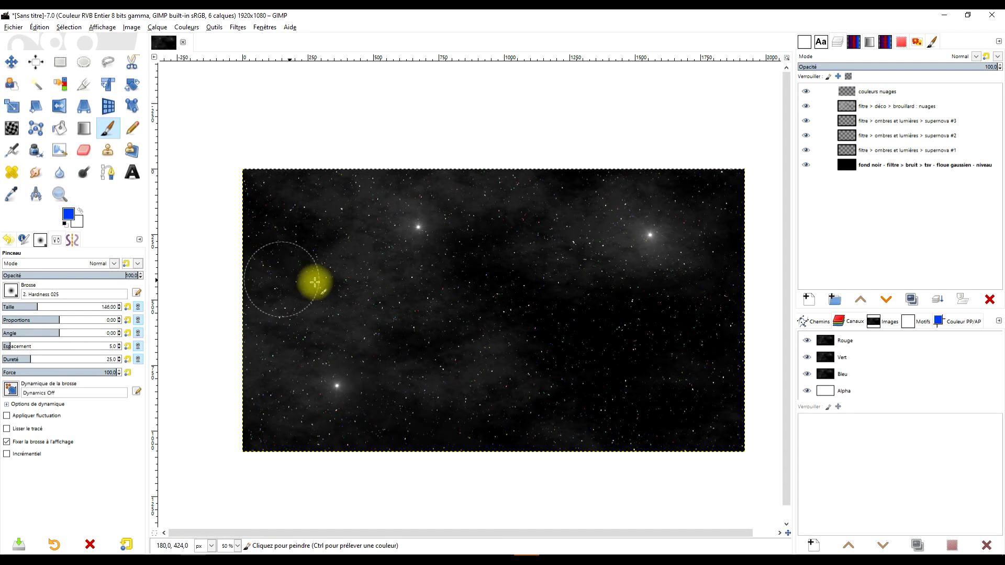
Paint a blue cloud in the upper-left sky and blend the layer in Superposer mode.
mouse_move(418, 226)
left_mouse_down()
mouse_move(426, 251)
mouse_move(476, 240)
mouse_move(363, 198)
mouse_move(325, 197)
mouse_move(385, 285)
mouse_move(503, 197)
left_mouse_up()
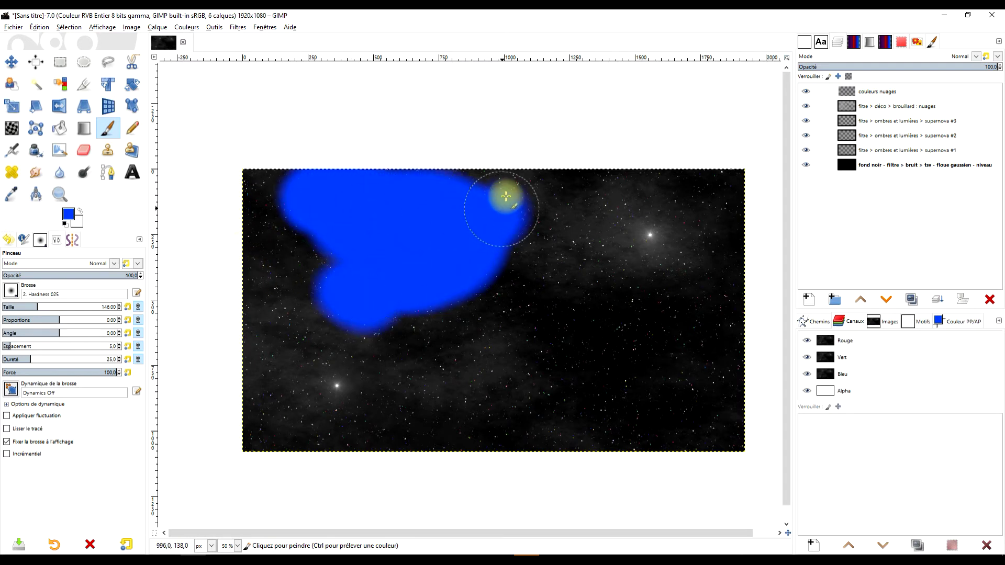
left_click(974, 57)
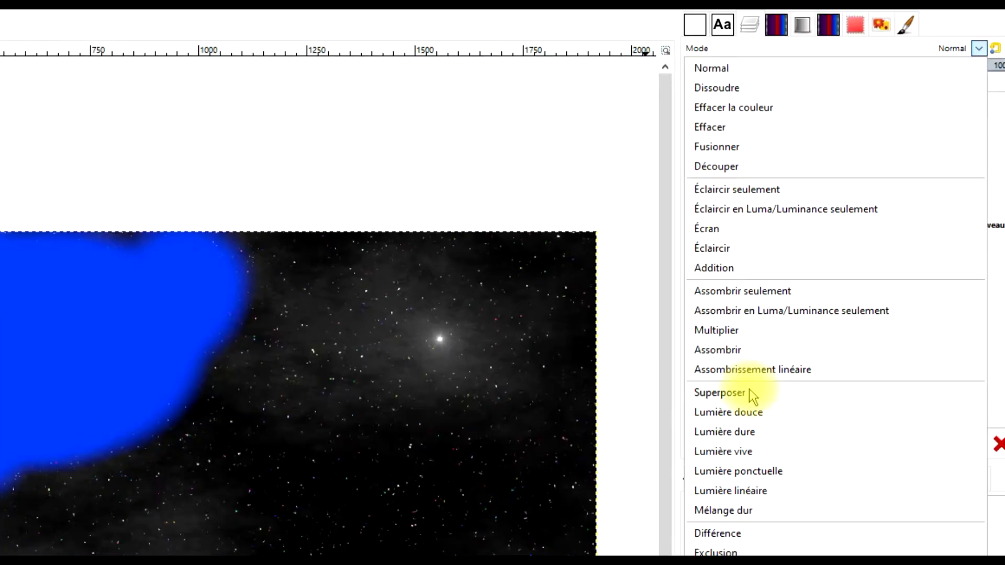
left_click(820, 267)
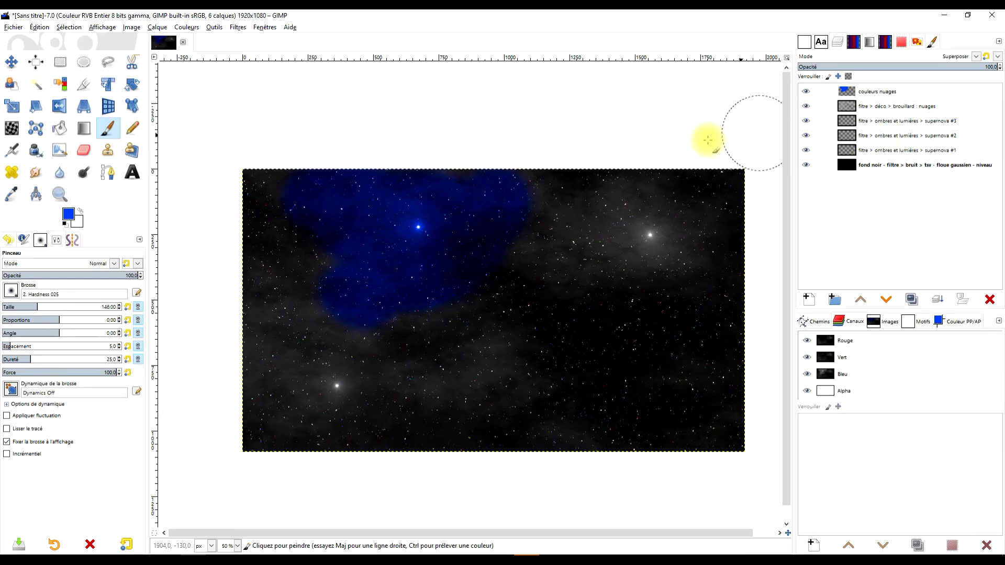
mouse_move(367, 297)
left_mouse_down()
mouse_move(340, 294)
mouse_move(321, 269)
mouse_move(292, 305)
mouse_move(347, 316)
left_mouse_up()
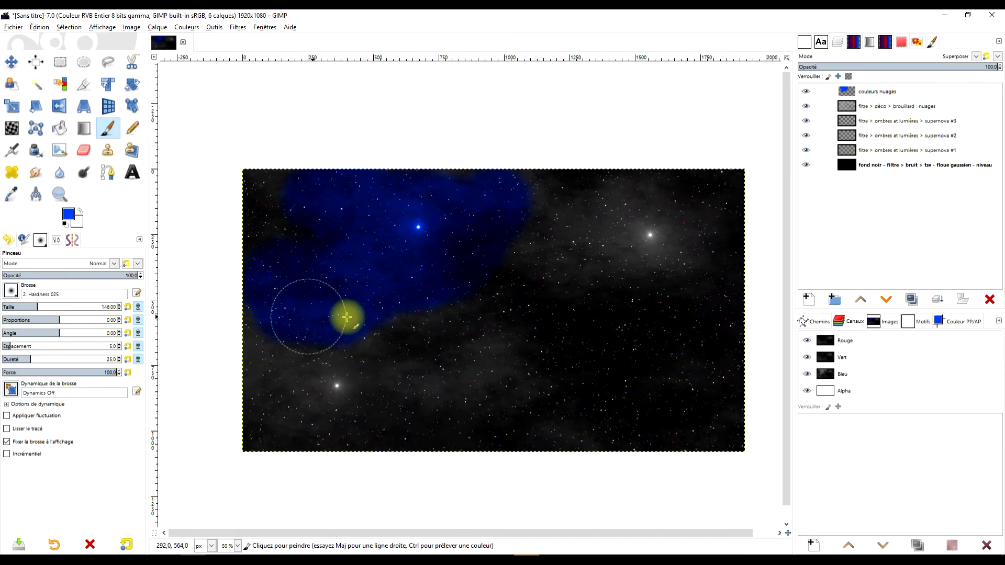
Paint a bright red cloud around the lower-left star.
left_click(70, 217)
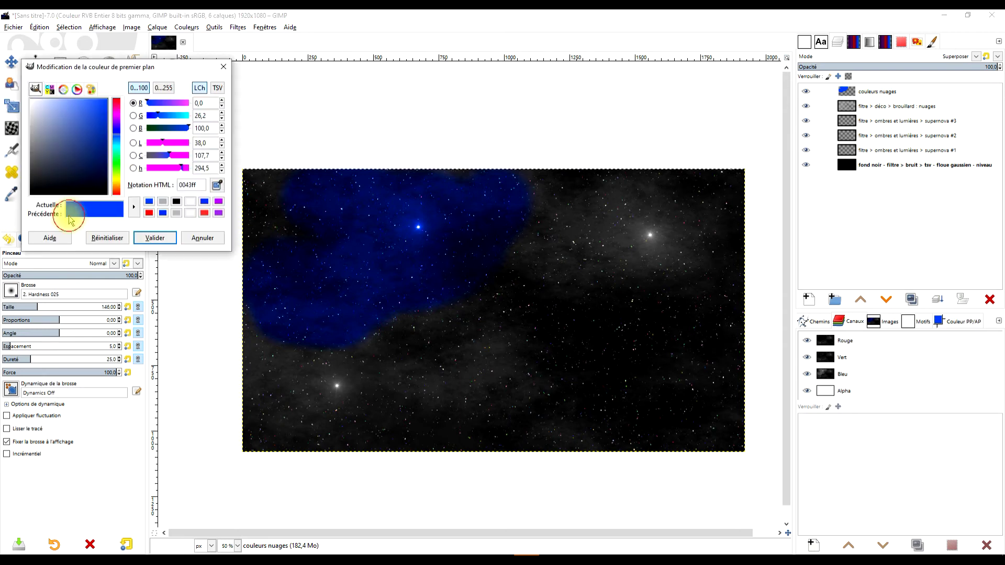
left_click(117, 103)
left_click(102, 107)
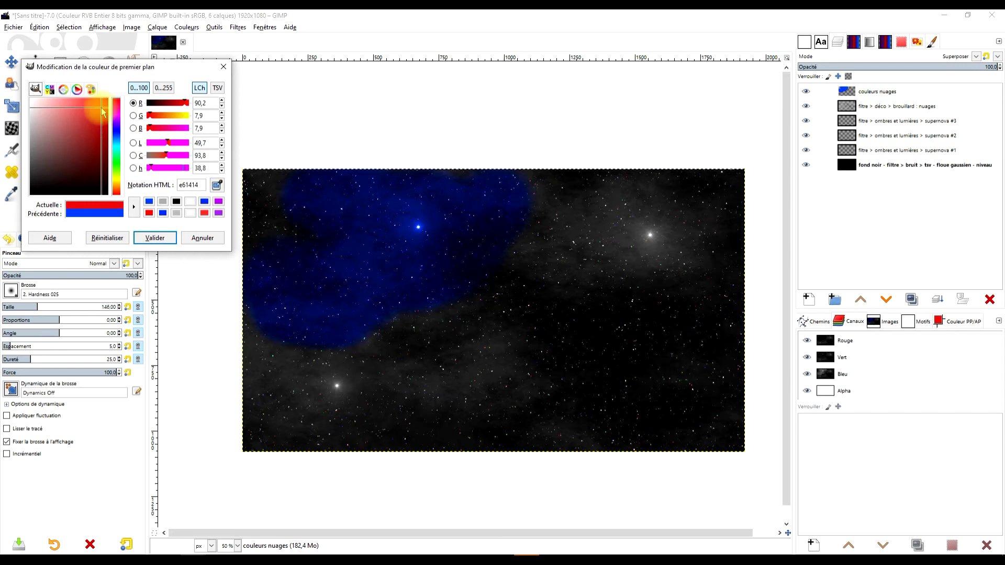
left_click(176, 243)
mouse_move(371, 359)
left_mouse_down()
mouse_move(336, 416)
mouse_move(265, 359)
mouse_move(321, 399)
mouse_move(348, 366)
mouse_move(325, 426)
mouse_move(293, 436)
mouse_move(469, 386)
mouse_move(467, 361)
mouse_move(500, 396)
mouse_move(478, 363)
mouse_move(410, 347)
left_mouse_up()
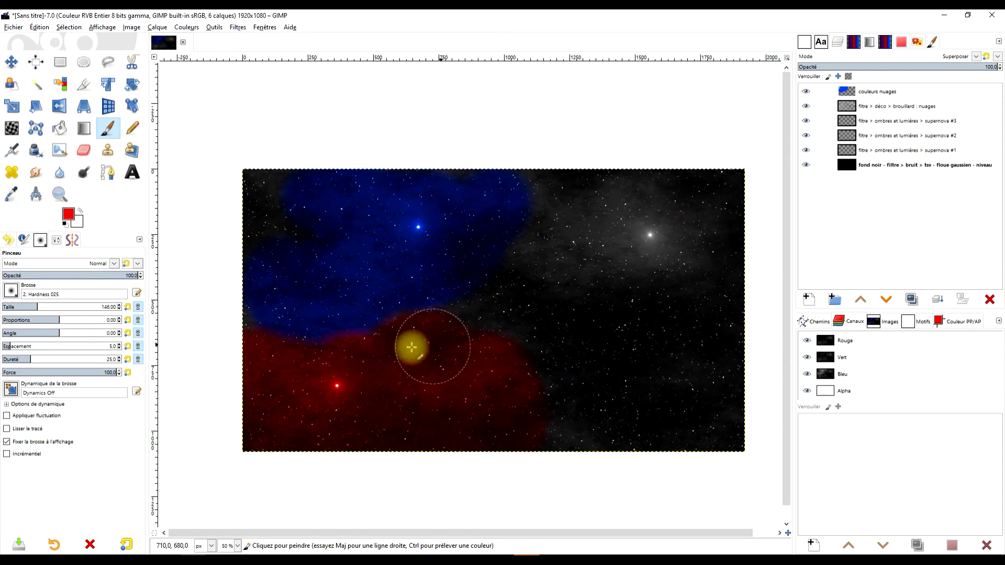
Paint a purple cloud around the right-hand star.
left_click(74, 218)
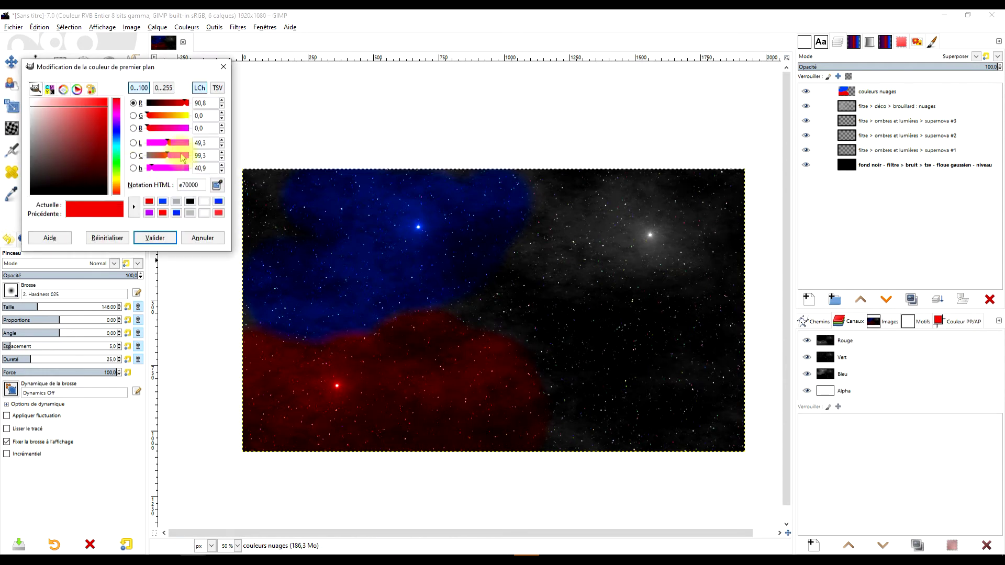
mouse_move(118, 121)
left_mouse_down()
mouse_move(85, 105)
mouse_move(106, 118)
left_mouse_up()
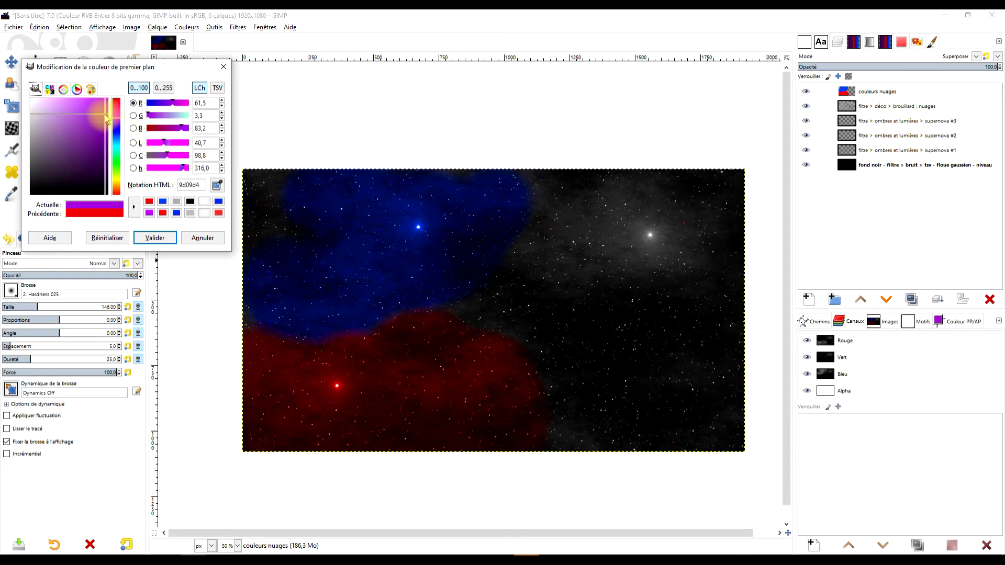
left_click(176, 238)
mouse_move(492, 282)
left_mouse_down()
mouse_move(601, 239)
mouse_move(673, 224)
mouse_move(628, 202)
mouse_move(550, 189)
mouse_move(708, 236)
mouse_move(512, 303)
mouse_move(519, 333)
left_mouse_up()
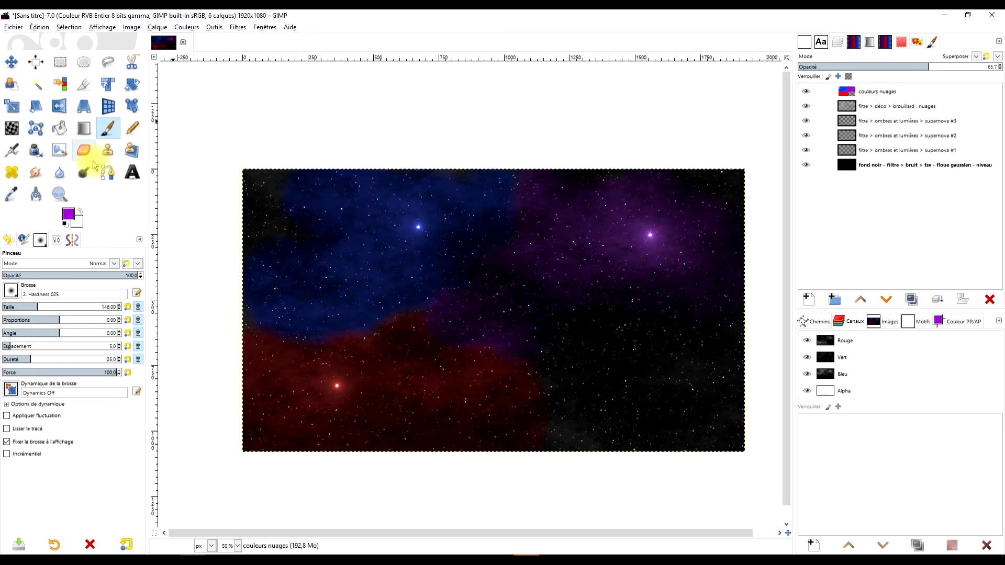
Pick the Smudge tool and show the couleurs nuages layer in Normal mode.
left_click(35, 172)
left_click(848, 92)
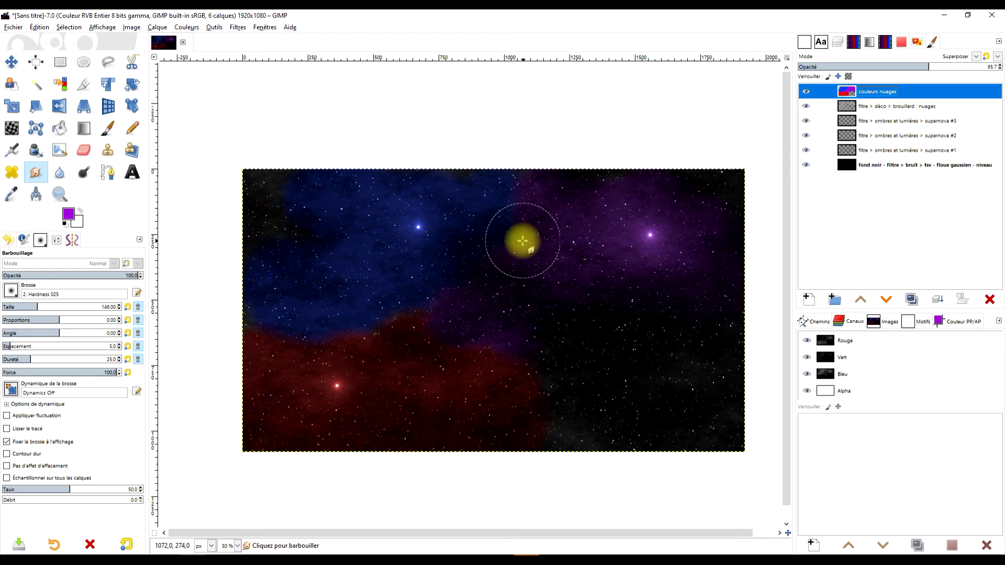
left_click(512, 250)
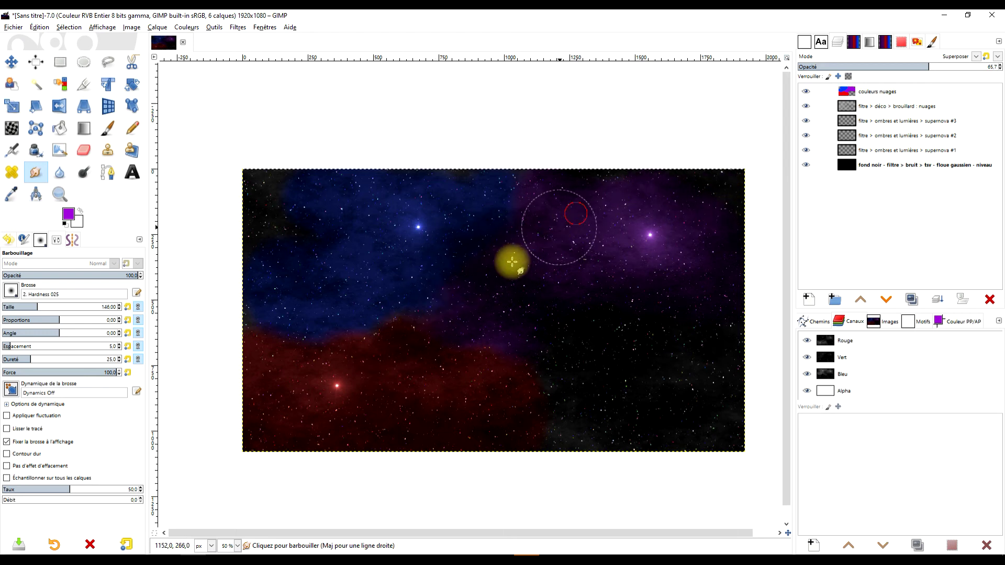
left_click(450, 289)
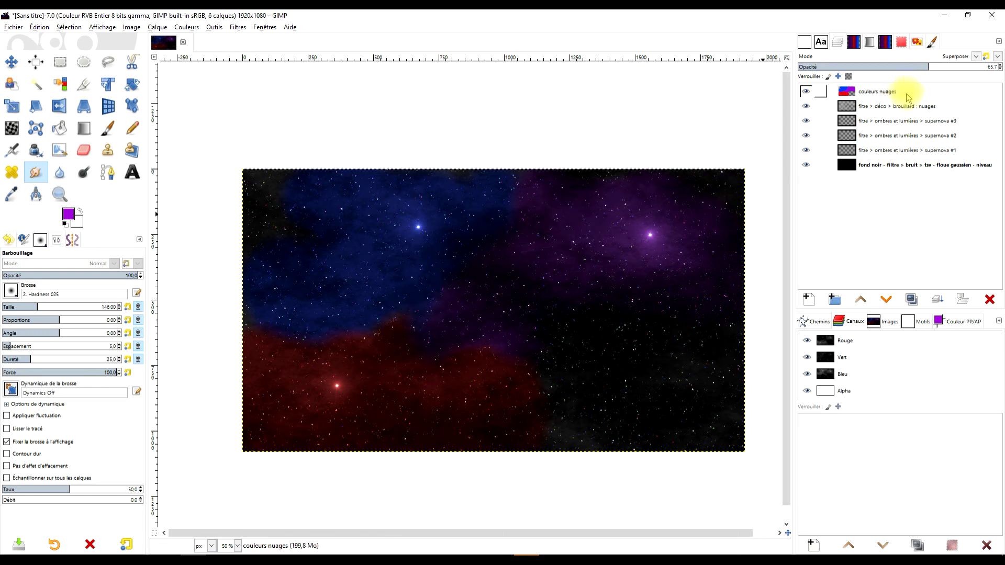
left_click(908, 96)
left_click(975, 57)
left_click(827, 68)
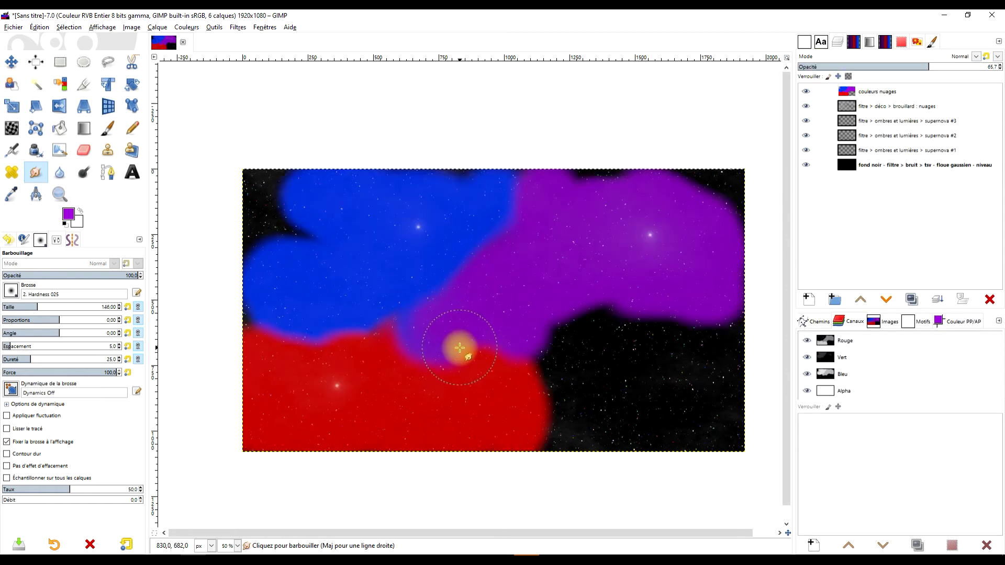
Smudge purple into red and blue into purple, then restore Superposer mode.
mouse_move(501, 356)
left_mouse_down()
mouse_move(288, 336)
mouse_move(417, 338)
mouse_move(284, 348)
mouse_move(247, 332)
mouse_move(400, 316)
left_mouse_up()
mouse_move(450, 270)
left_mouse_down()
mouse_move(517, 231)
mouse_move(498, 208)
mouse_move(515, 187)
mouse_move(507, 218)
mouse_move(460, 262)
mouse_move(375, 307)
mouse_move(339, 314)
left_mouse_up()
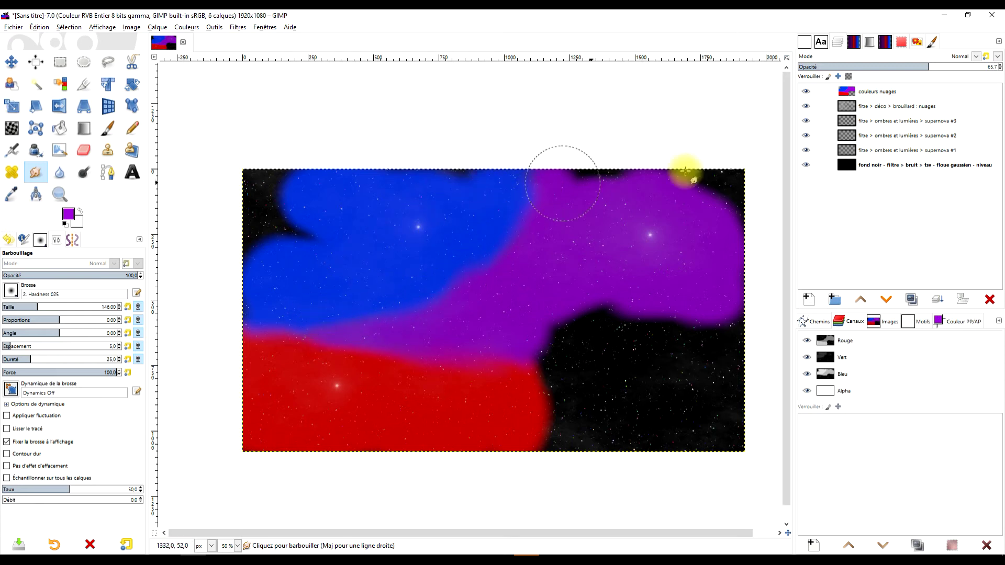
left_click(896, 95)
left_click(961, 57)
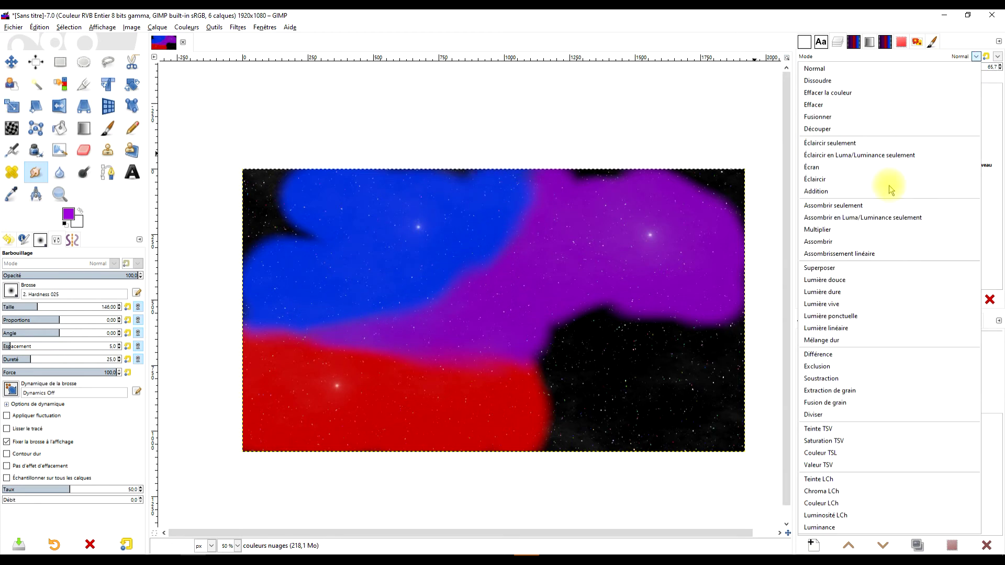
left_click(847, 268)
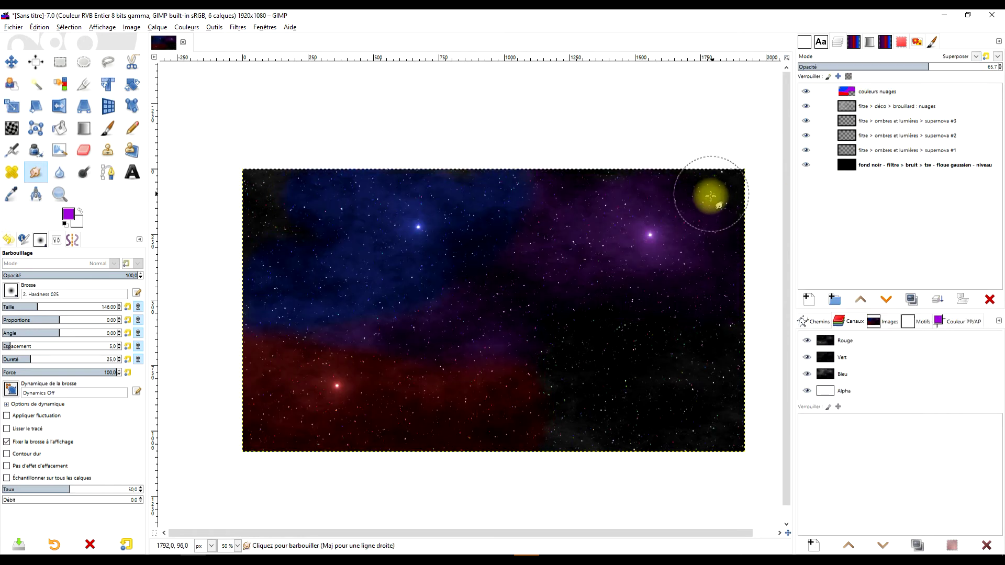
scroll(513, 267, "up", 1, "ctrl")
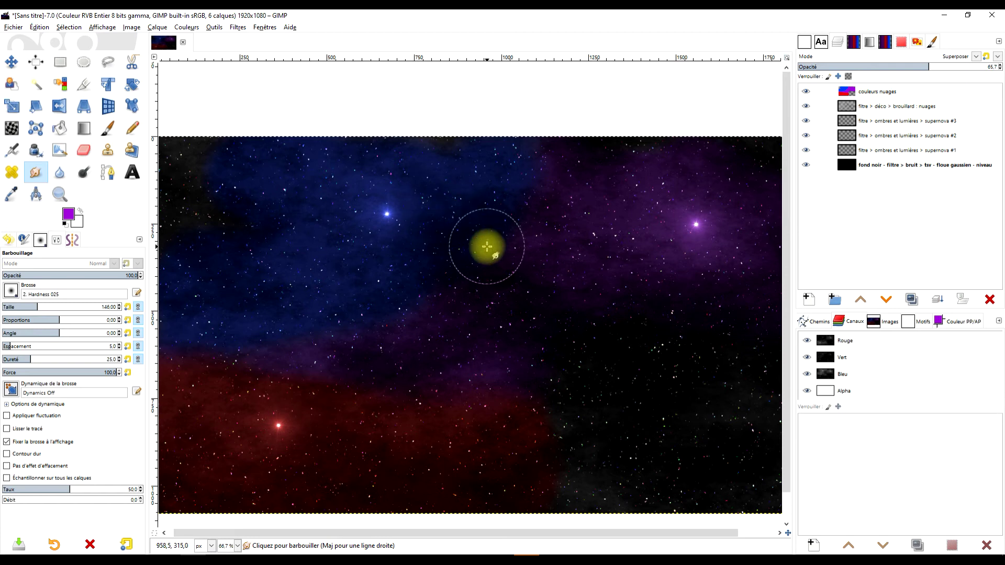
scroll(461, 288, "down", 1, "ctrl")
scroll(478, 299, "up", 1, "ctrl")
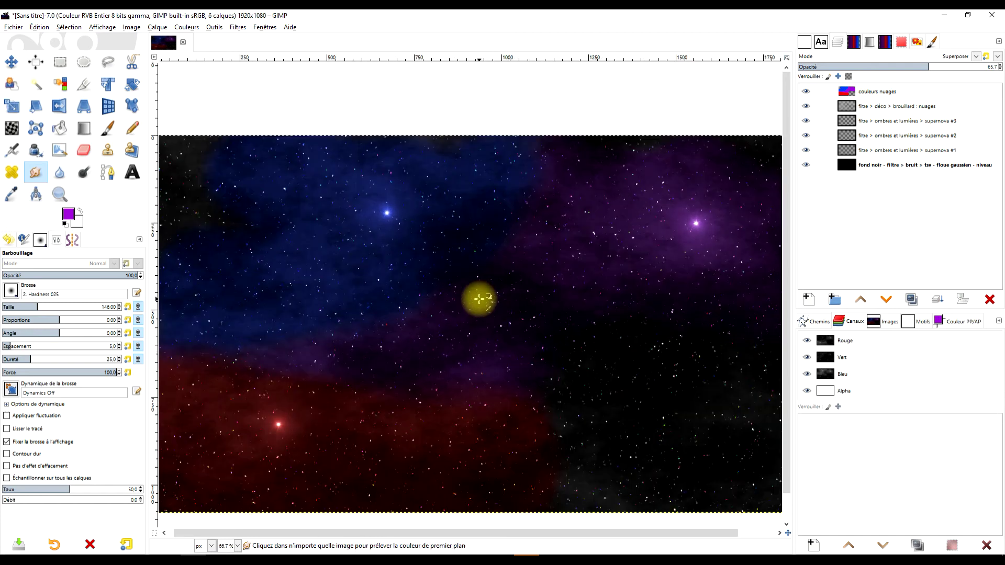
scroll(503, 290, "down", 1, "ctrl")
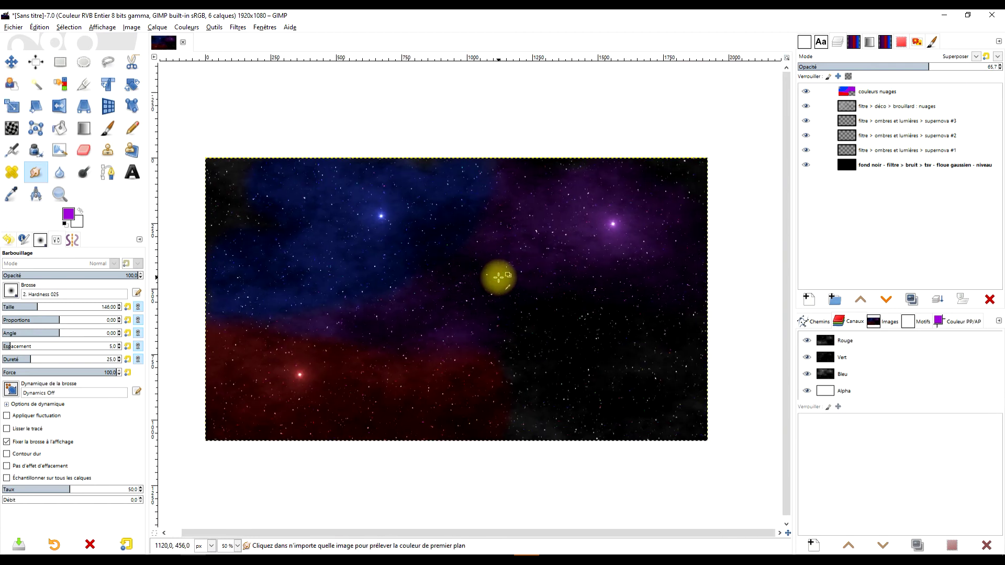
Duplicate the fond noir layer and desaturate the copy by luminance.
left_click(907, 167)
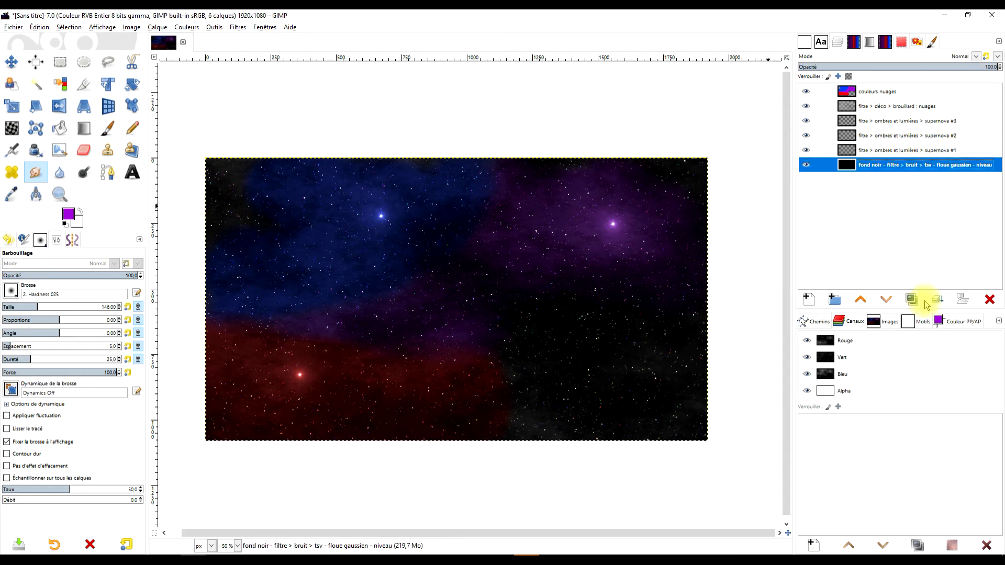
left_click(913, 301)
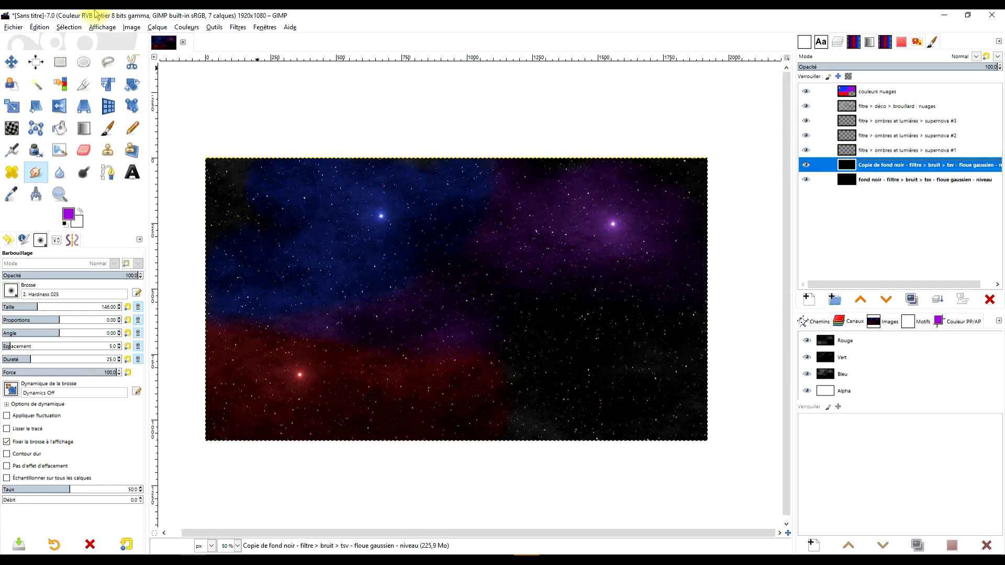
left_click(185, 27)
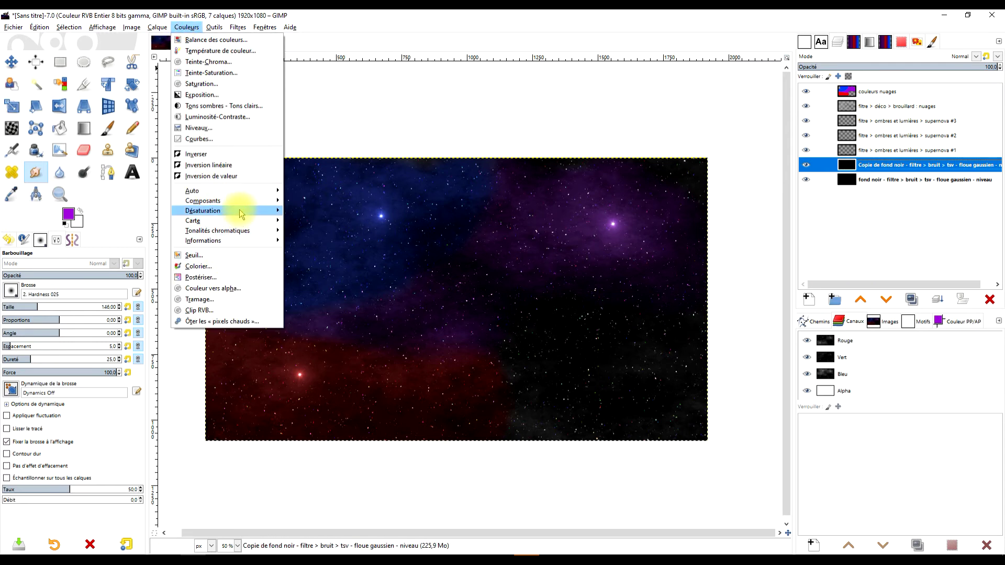
left_click(314, 222)
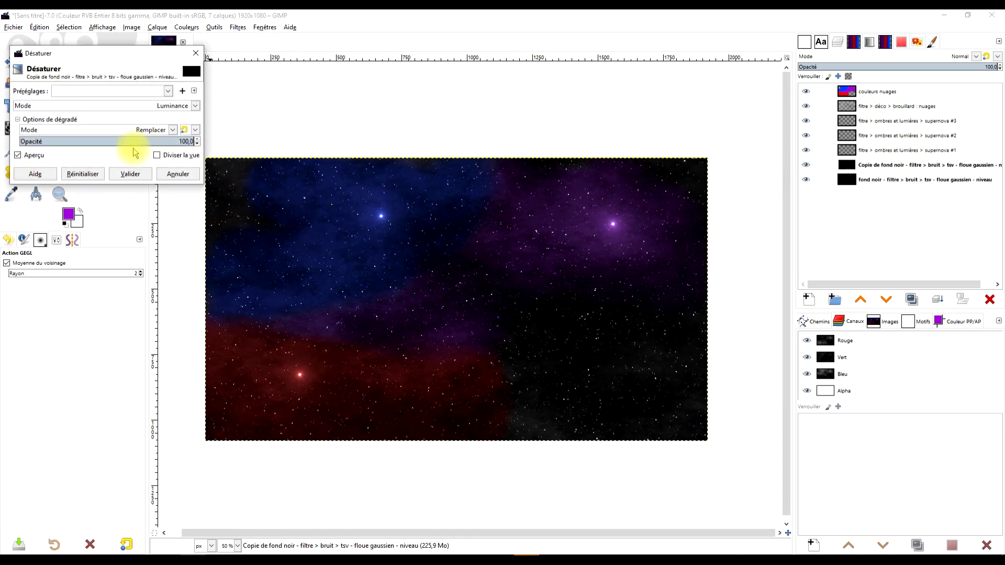
left_click(138, 175)
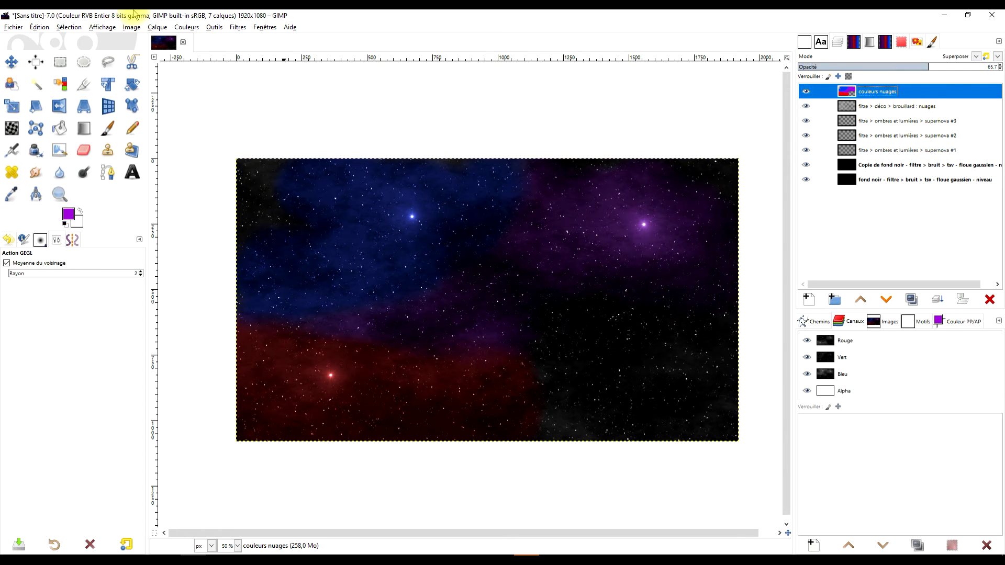
Give couleurs nuages hue -12.9, saturation 100 and lightness 61.7 in Hue-Saturation.
left_click(131, 27)
mouse_move(186, 27)
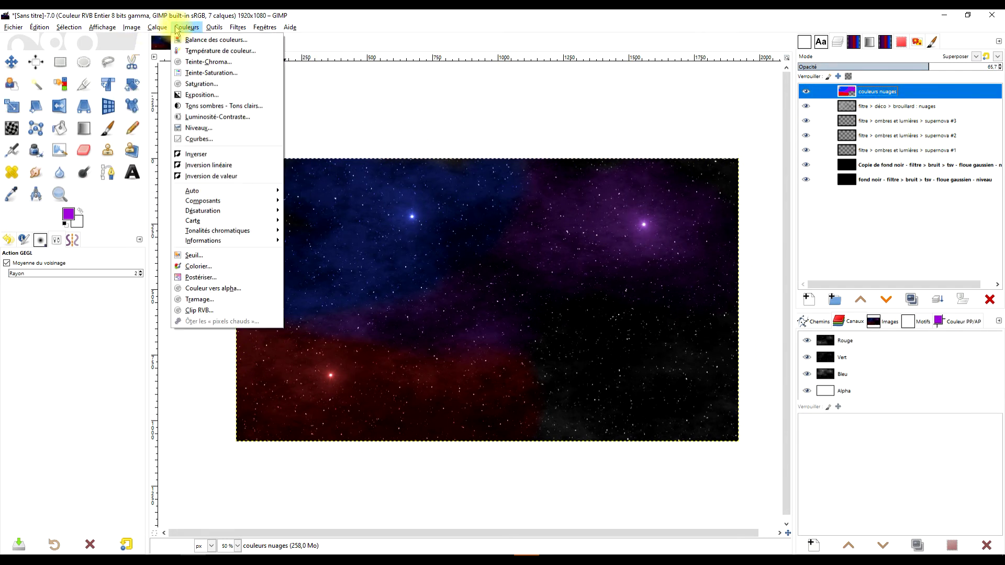
left_click(220, 75)
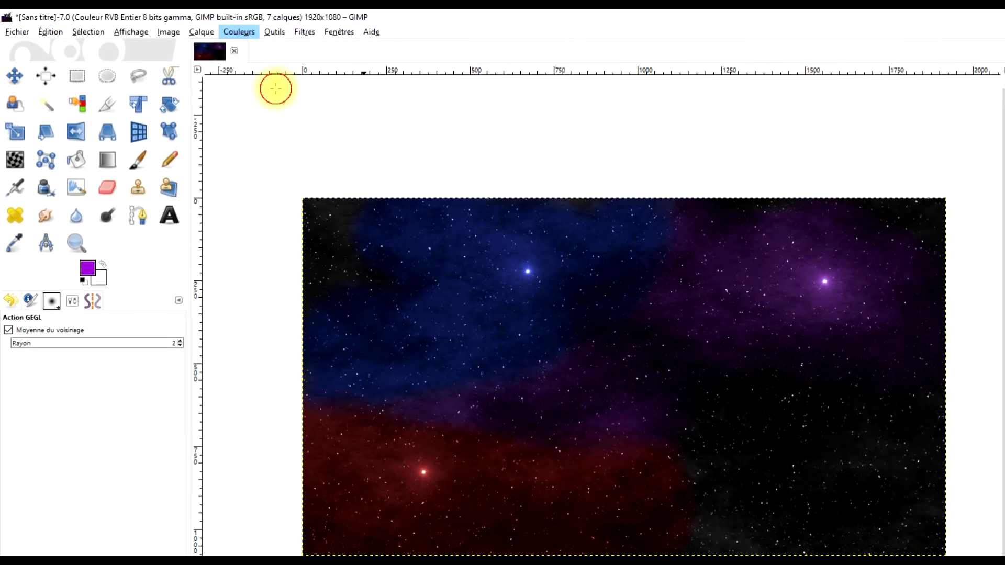
left_click_drag(139, 334, 298, 334)
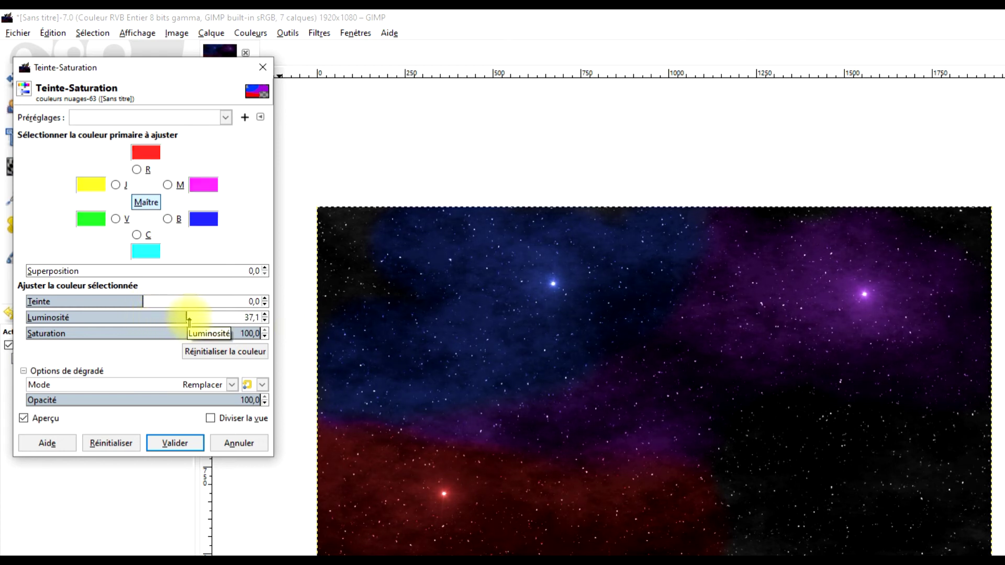
mouse_move(141, 301)
left_mouse_down()
mouse_move(124, 301)
mouse_move(135, 302)
left_mouse_up()
left_click_drag(193, 317, 216, 317)
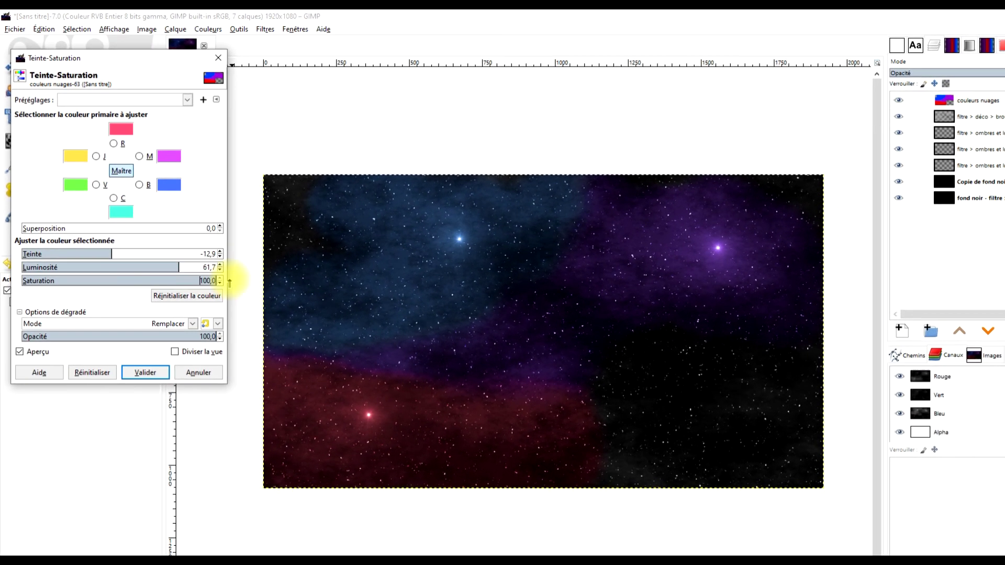
Apply the hue-saturation change, then select the brouillard : nuages fog layer and toggle it to compare.
left_click(131, 336)
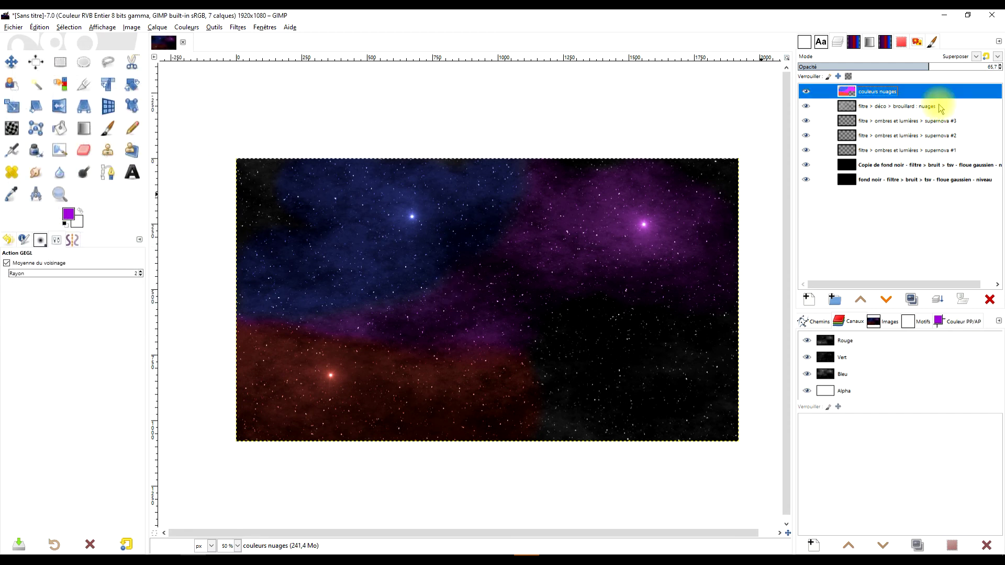
left_click(899, 108)
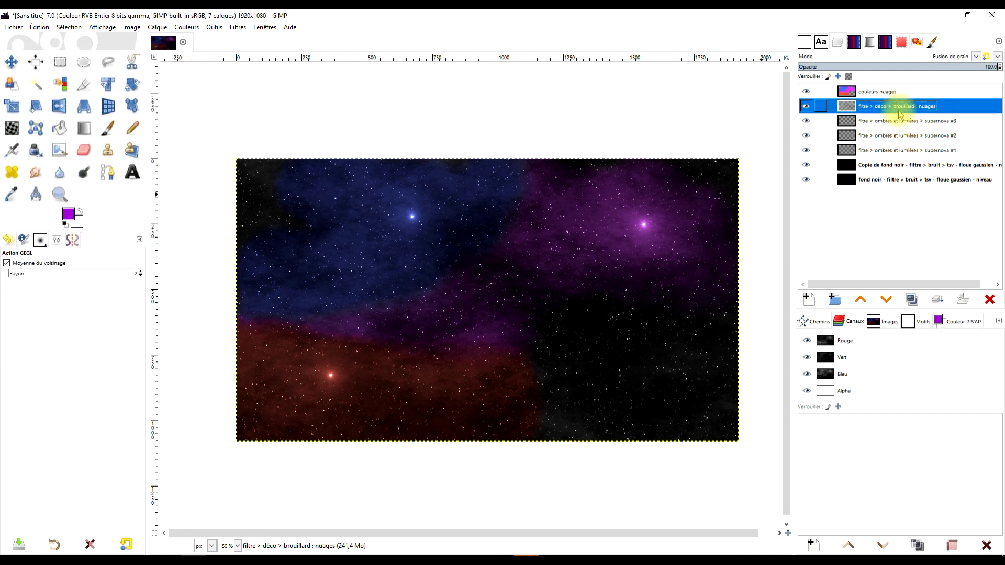
left_click(806, 109)
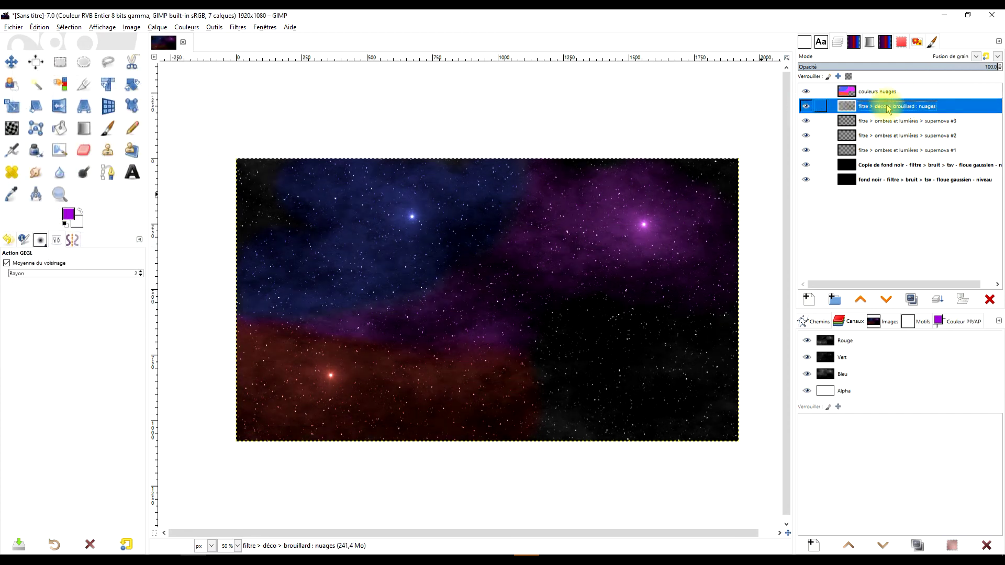
Apply an S-shaped Curves adjustment to the fog layer, lifting highlights and deepening shadows.
left_click(186, 27)
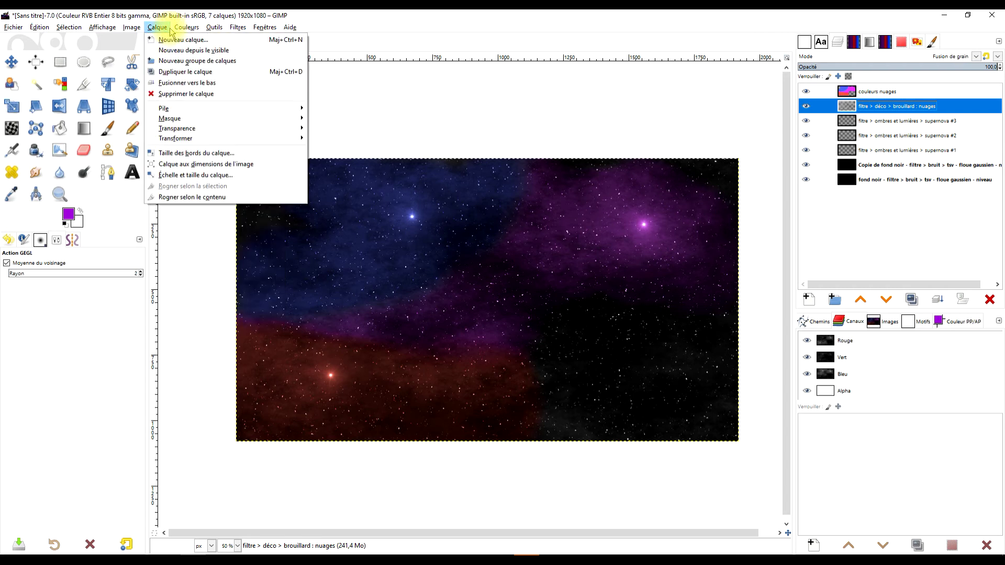
left_click(210, 145)
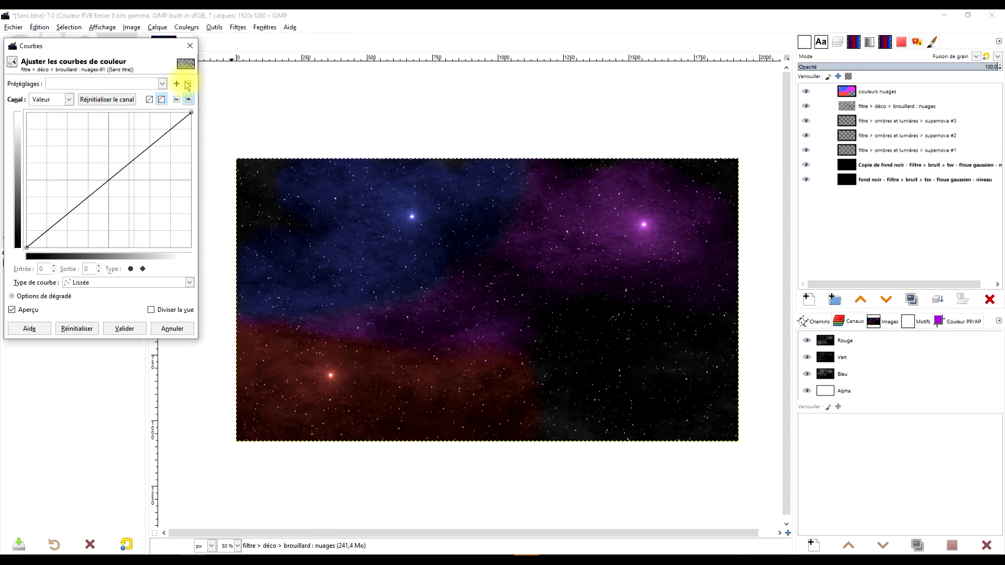
left_click_drag(135, 159, 134, 143)
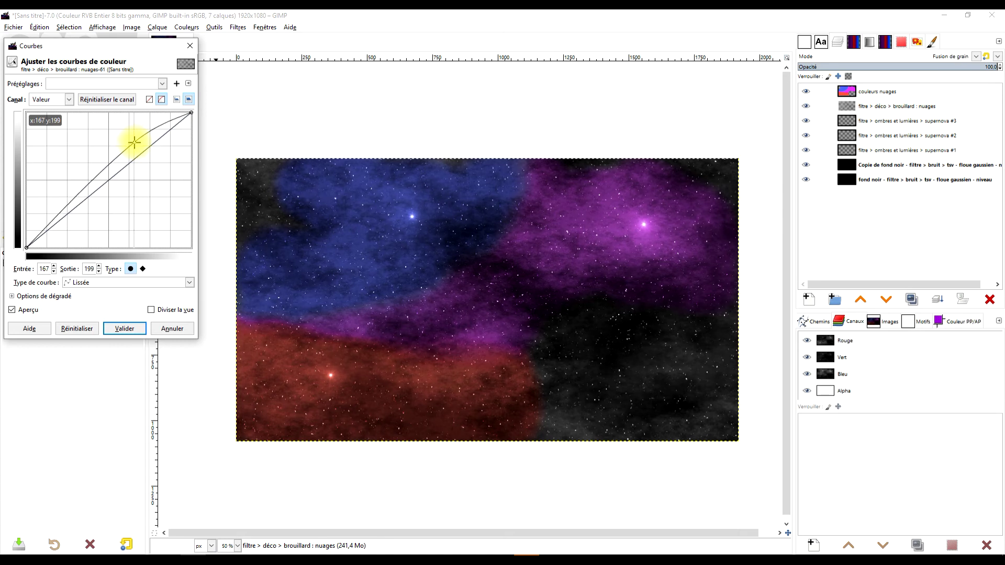
left_click_drag(135, 144, 135, 145)
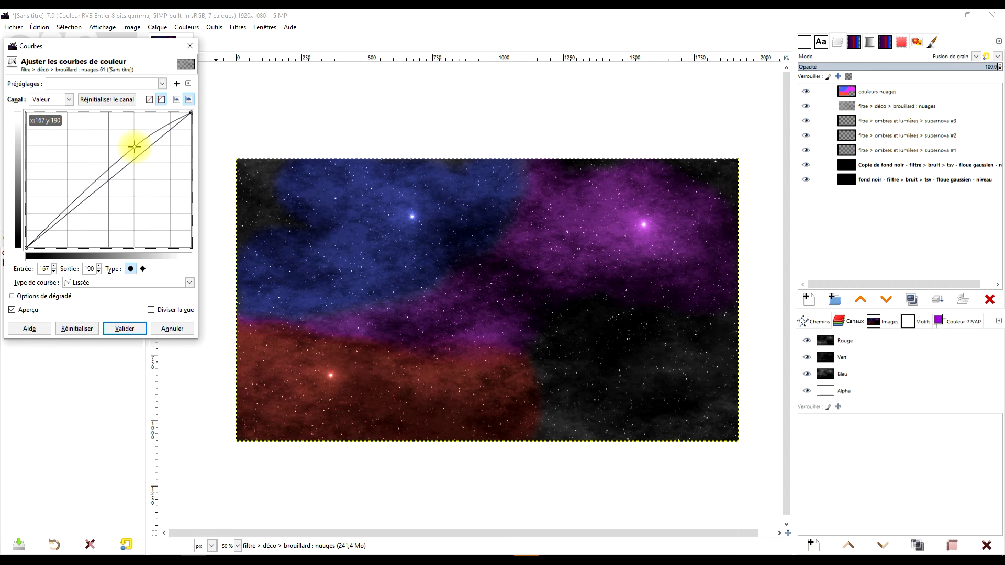
left_click_drag(93, 181, 98, 210)
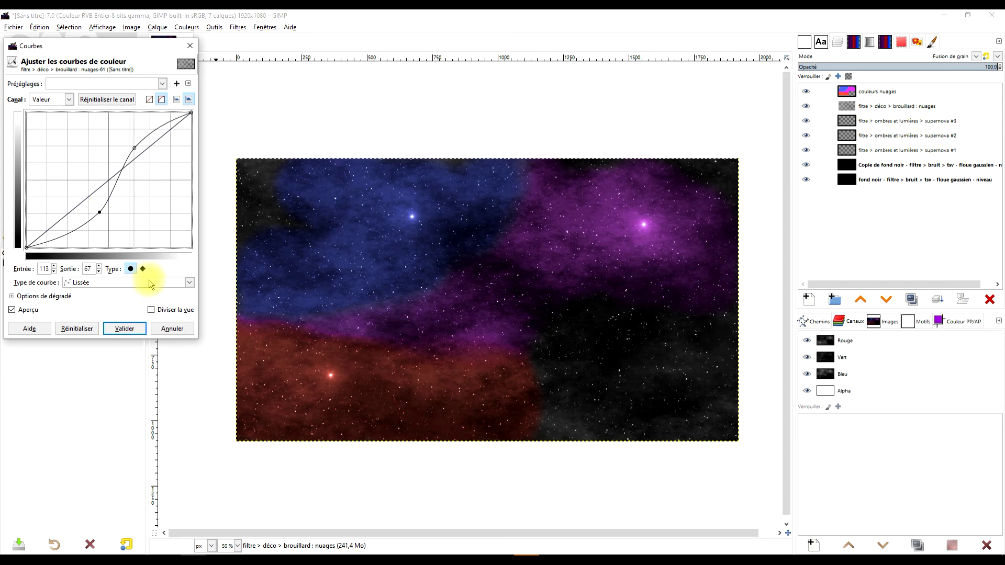
left_click(124, 328)
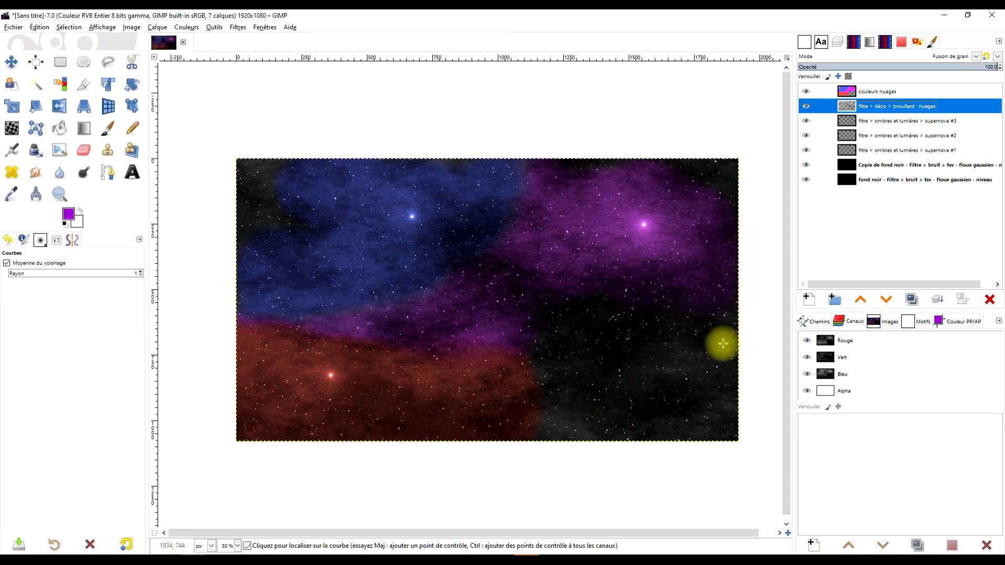
Erase couleurs nuages at 43.1 opacity near the right edge, lower-right sky and top-left corner.
left_click(84, 151)
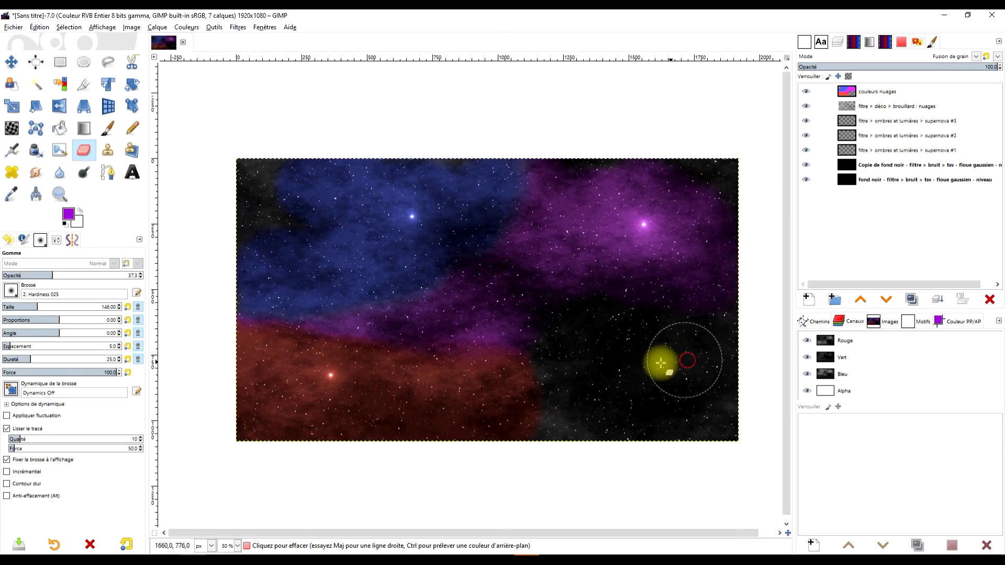
left_click_drag(64, 282, 141, 275)
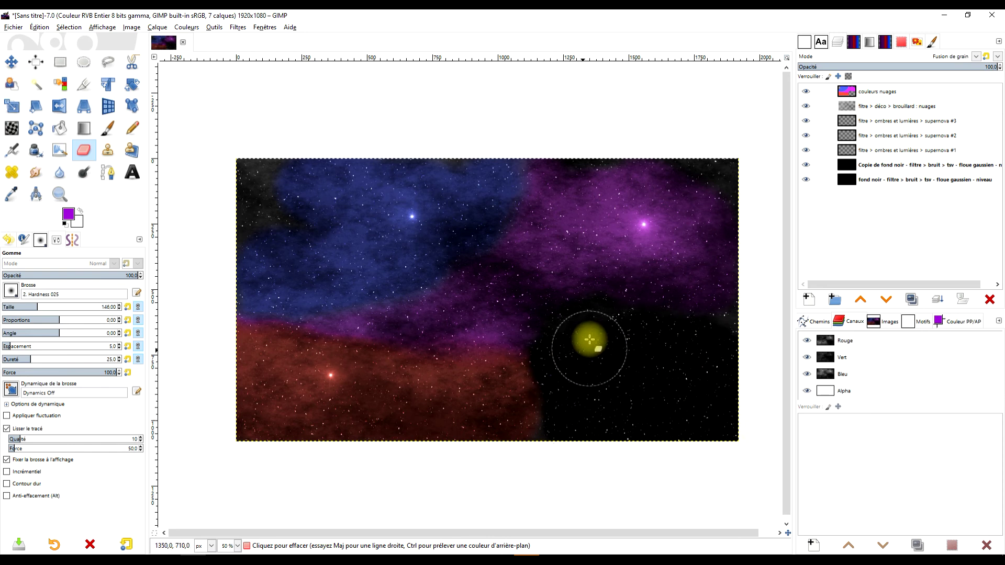
left_click_drag(661, 341, 713, 337)
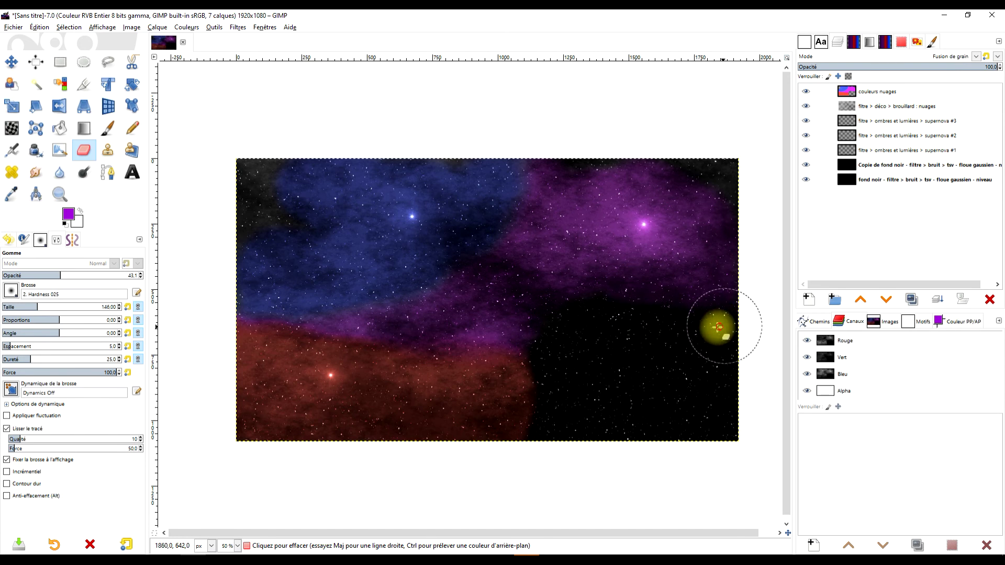
left_click(556, 343)
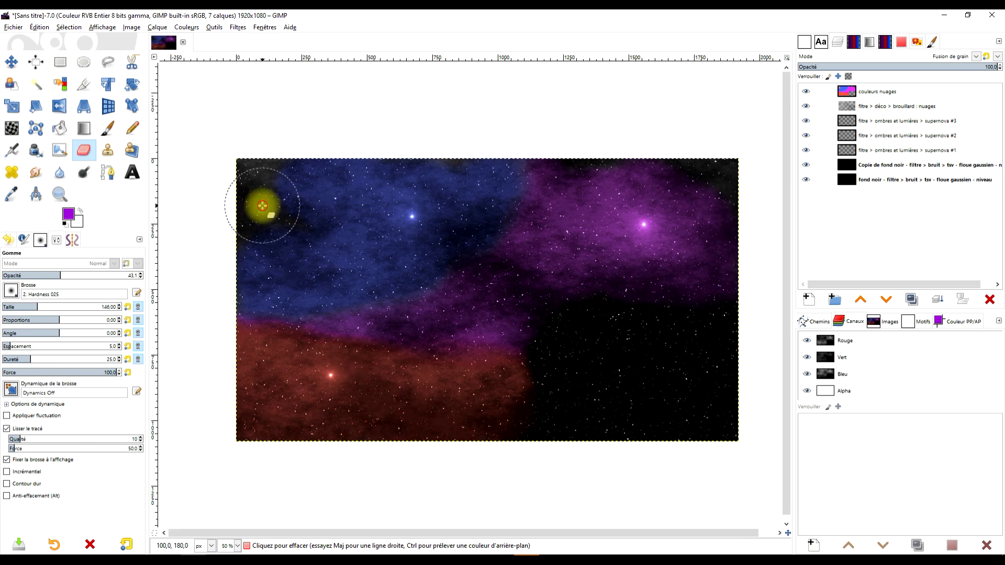
left_click(252, 216)
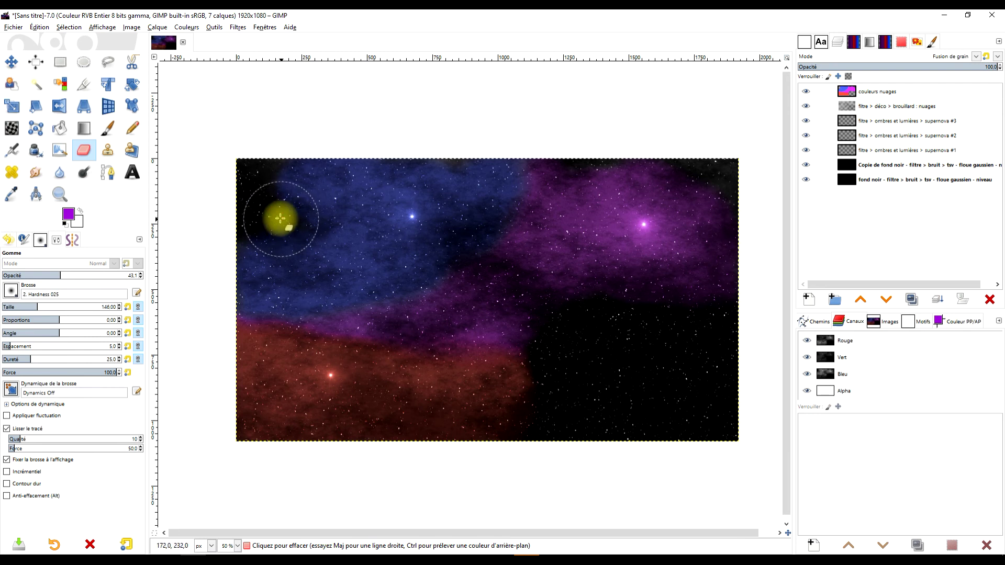
Set the couleurs nuages overlay to 85.3 opacity and smudge the nebula colours together.
left_click(861, 91)
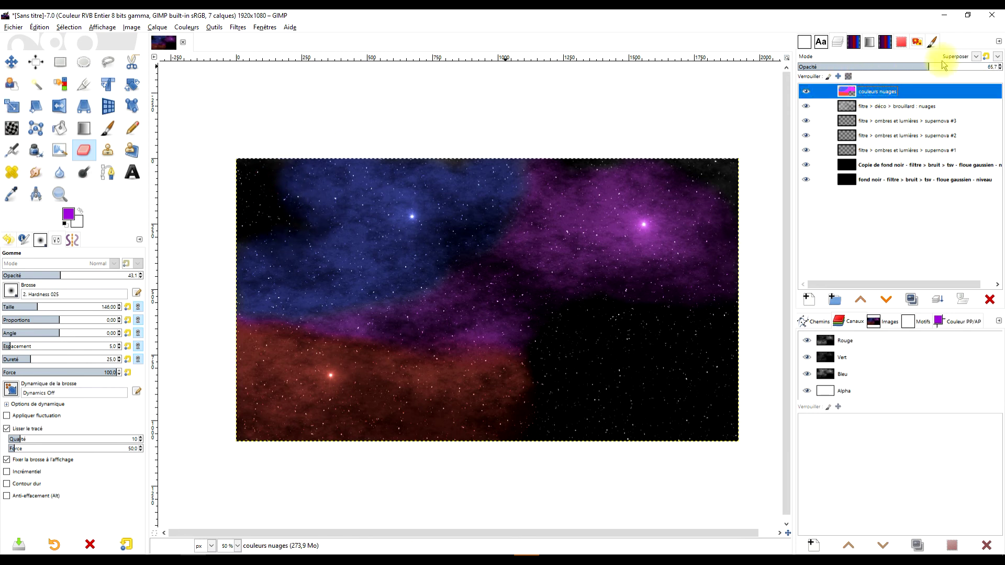
left_click(921, 66)
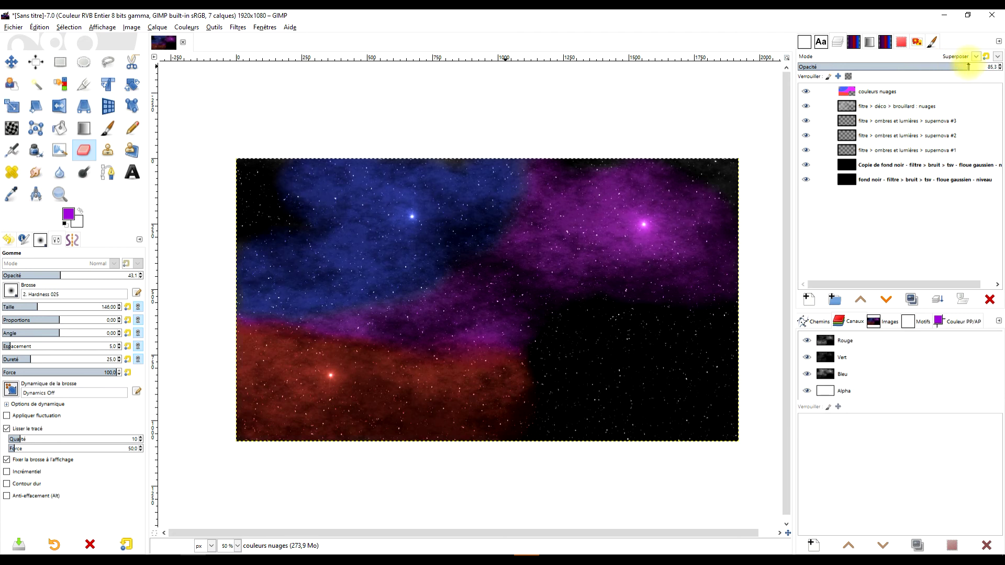
left_click(46, 171)
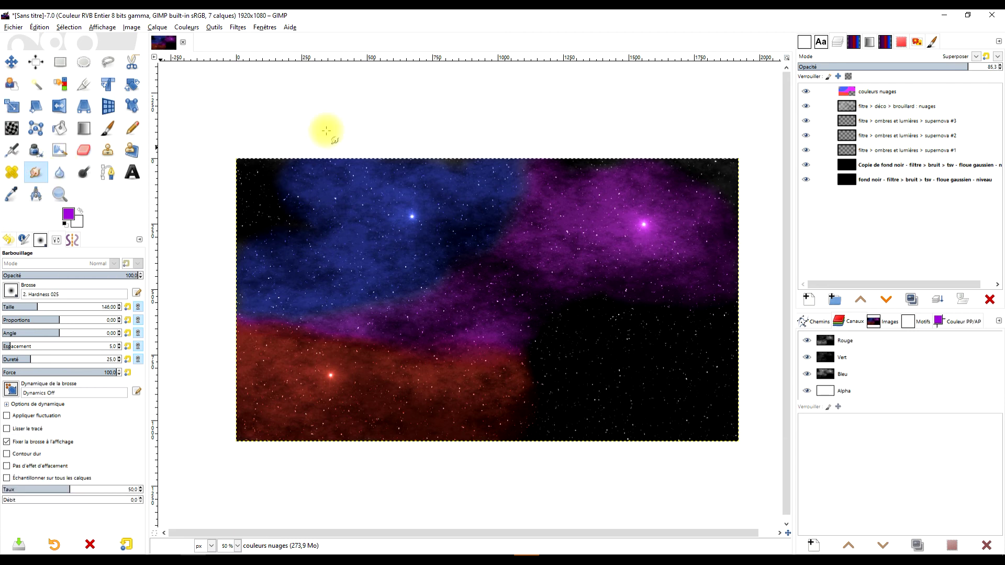
left_click(908, 90)
mouse_move(361, 348)
left_mouse_down()
mouse_move(285, 332)
mouse_move(471, 363)
mouse_move(455, 296)
mouse_move(480, 278)
mouse_move(359, 307)
mouse_move(529, 220)
mouse_move(539, 179)
mouse_move(539, 206)
mouse_move(780, 251)
left_mouse_up()
Smudge the red nebula's upper edge and toggle the colour overlay's visibility to compare.
left_click(833, 109)
left_click(805, 90)
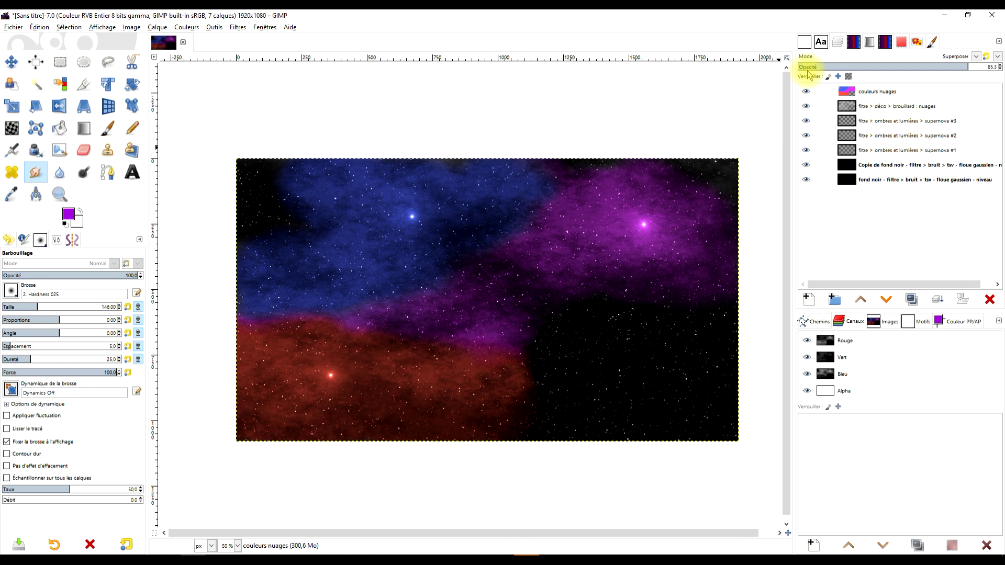
left_click(864, 165)
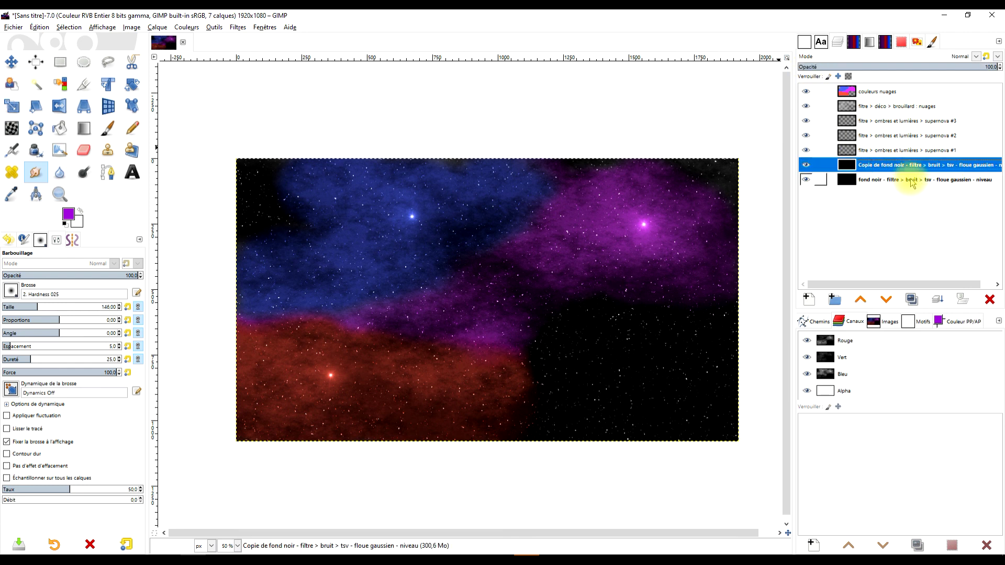
Hide and re-show the Copie de fond noir layer to compare the backgrounds.
left_click(806, 166)
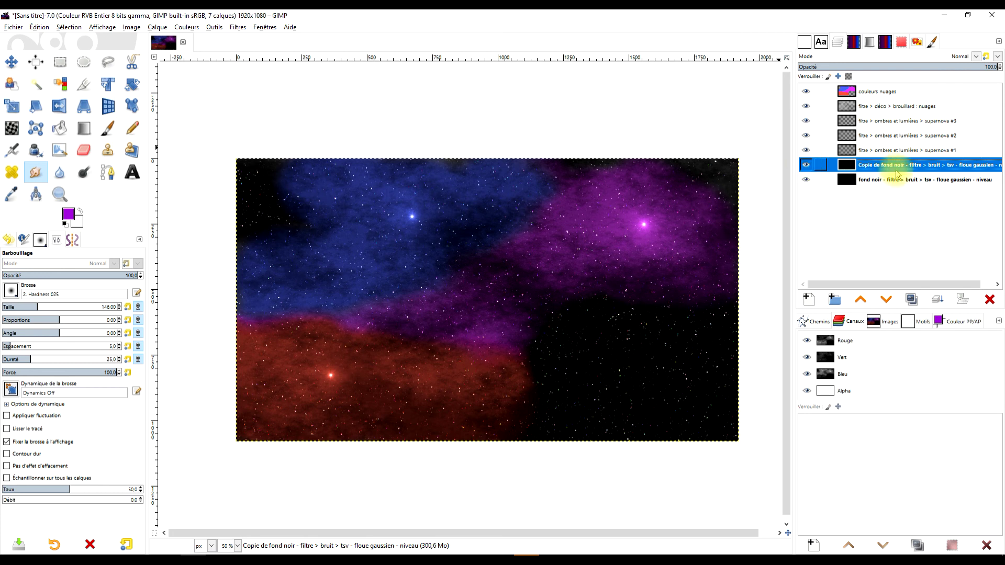
scroll(542, 286, "up", 3)
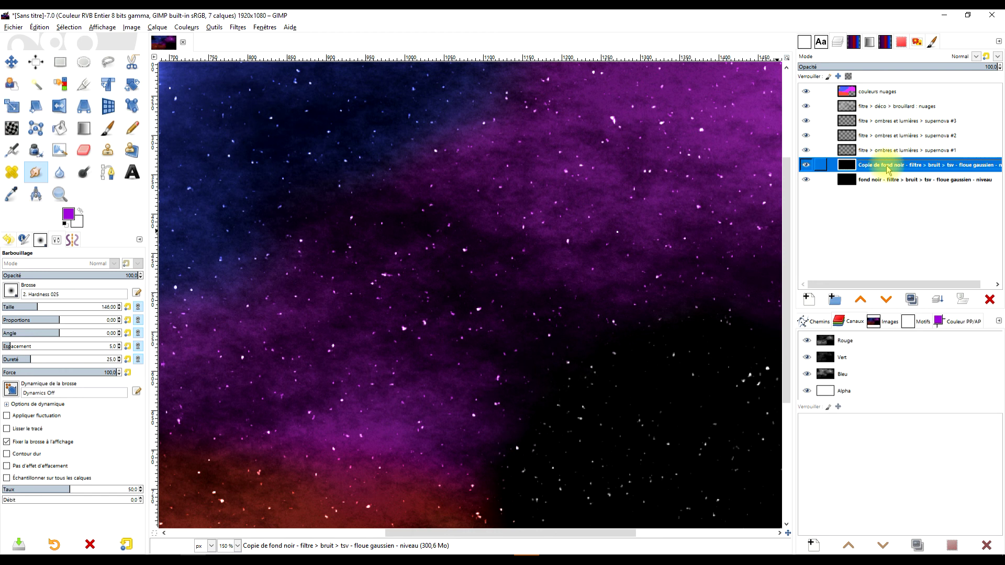
left_click(805, 168)
scroll(548, 352, "down", 3)
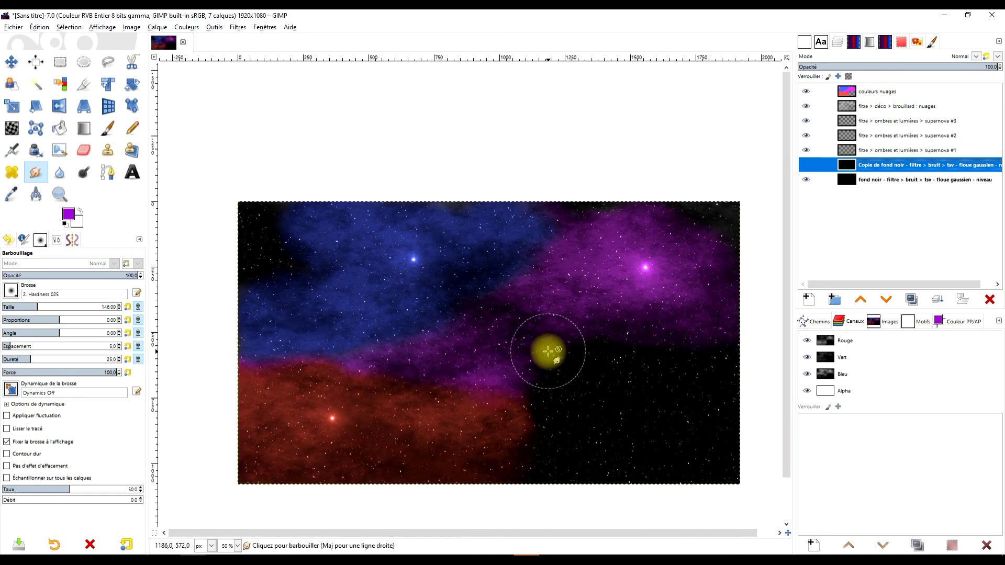
scroll(547, 349, "up", 2)
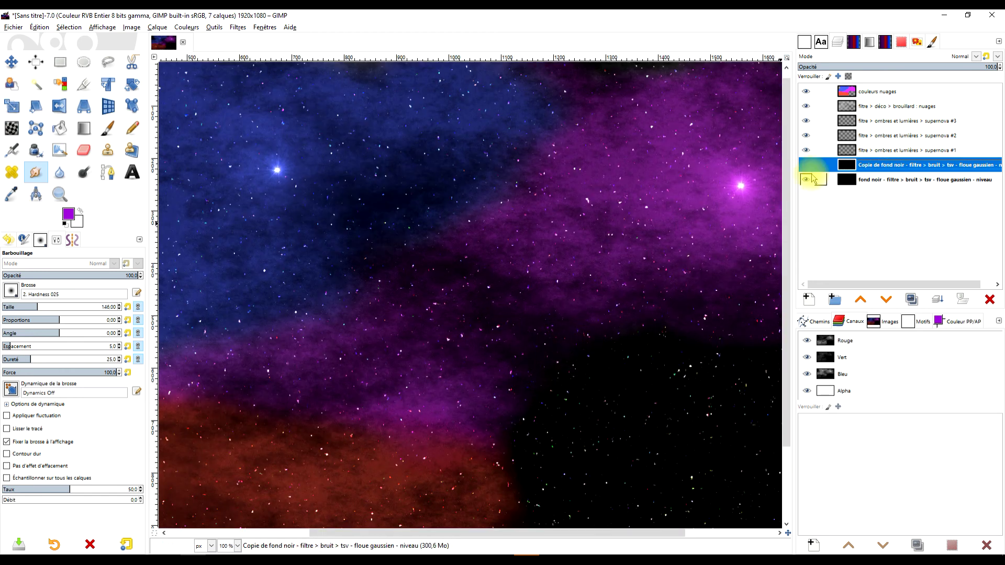
scroll(566, 325, "down", 2)
scroll(557, 337, "up", 2)
scroll(604, 360, "down", 3)
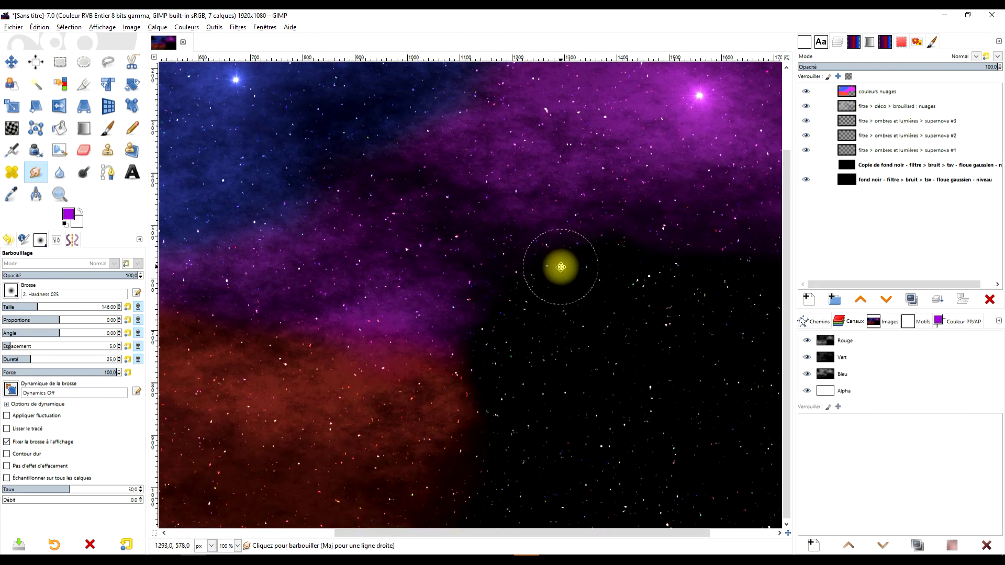
scroll(558, 265, "down", 2)
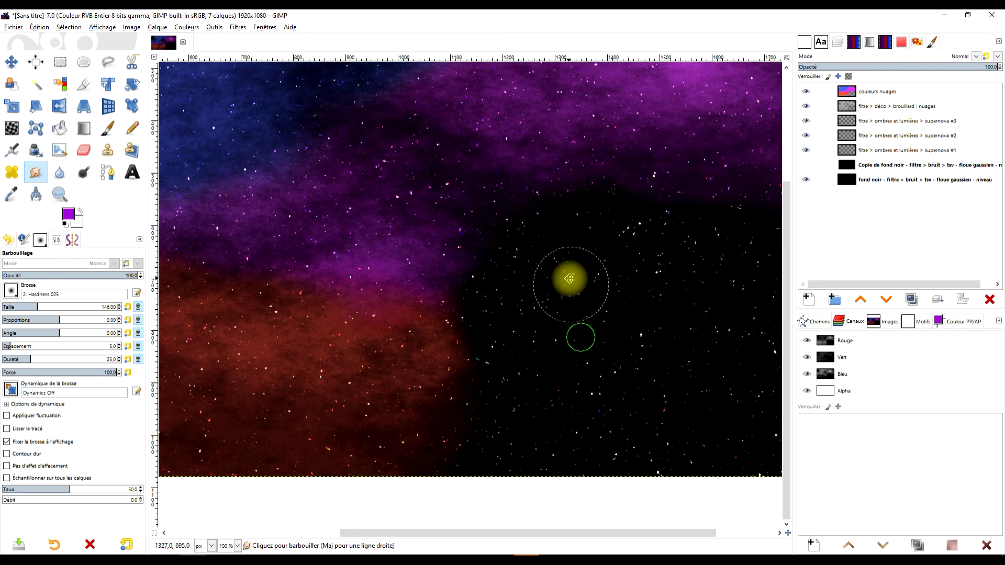
left_click(806, 164)
Delete the original fond noir layer and confirm the copy still shows as background.
left_click(873, 180)
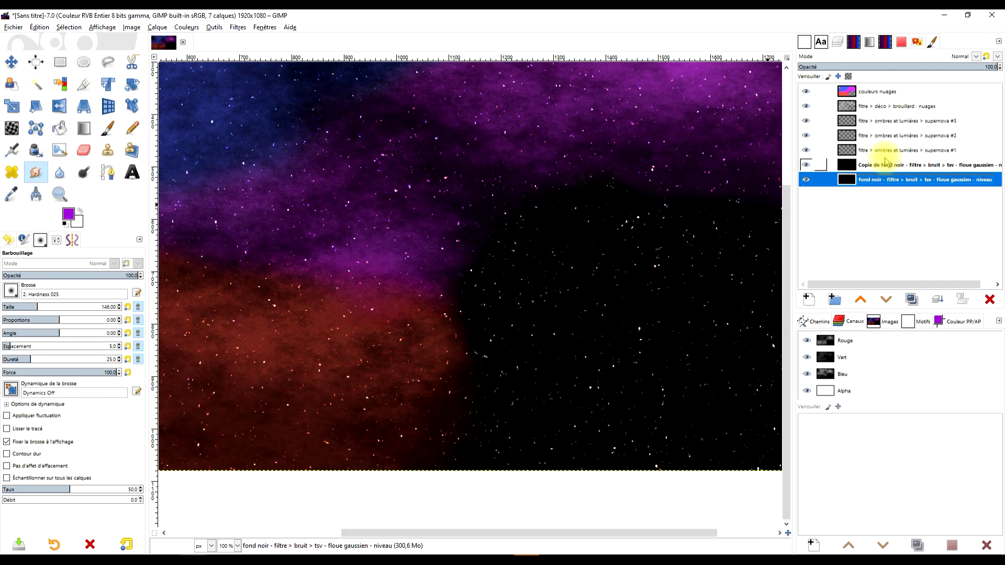
left_click(990, 298)
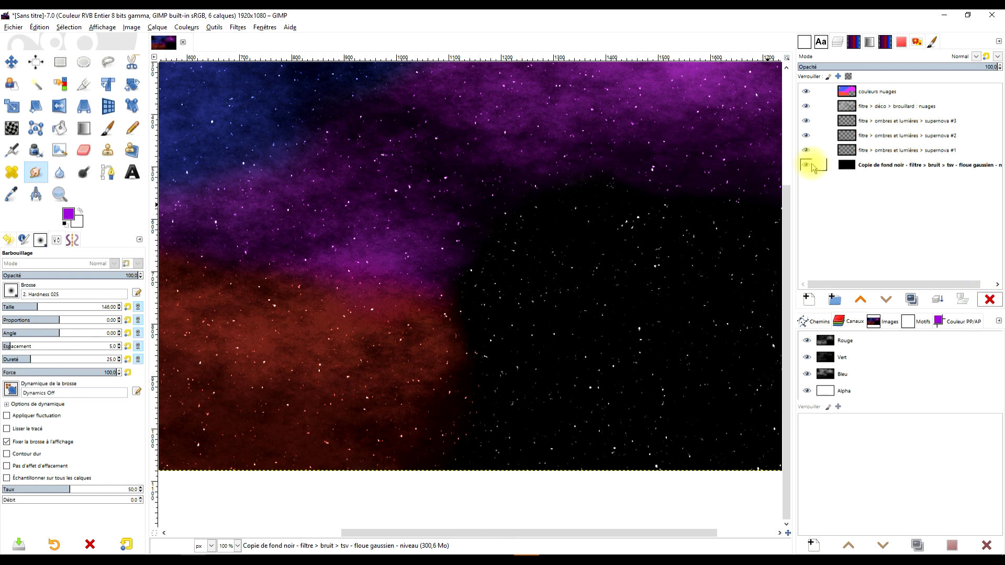
left_click(806, 165)
scroll(654, 278, "down", 1)
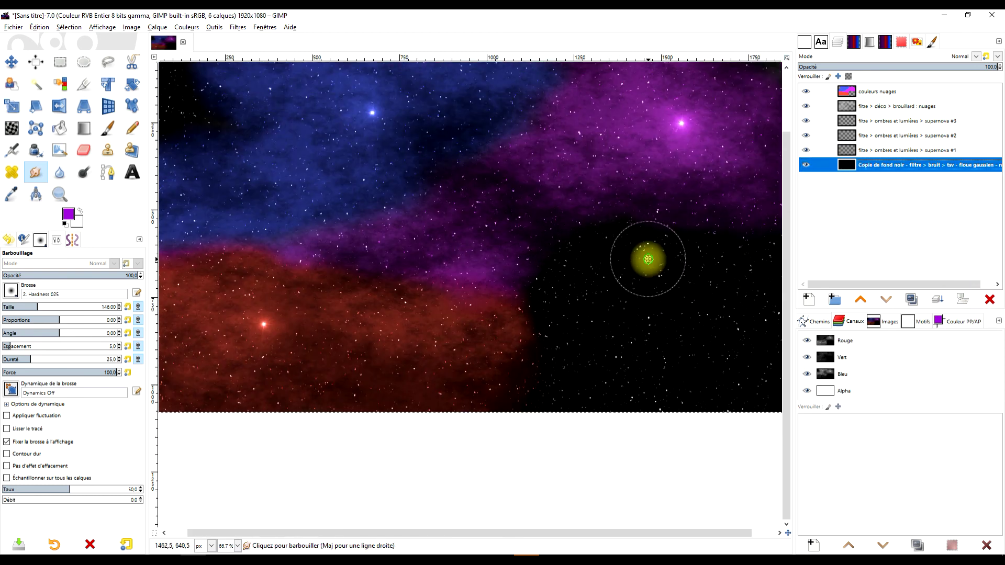
scroll(633, 319, "down", 1)
scroll(601, 308, "up", 1)
scroll(601, 309, "down", 1)
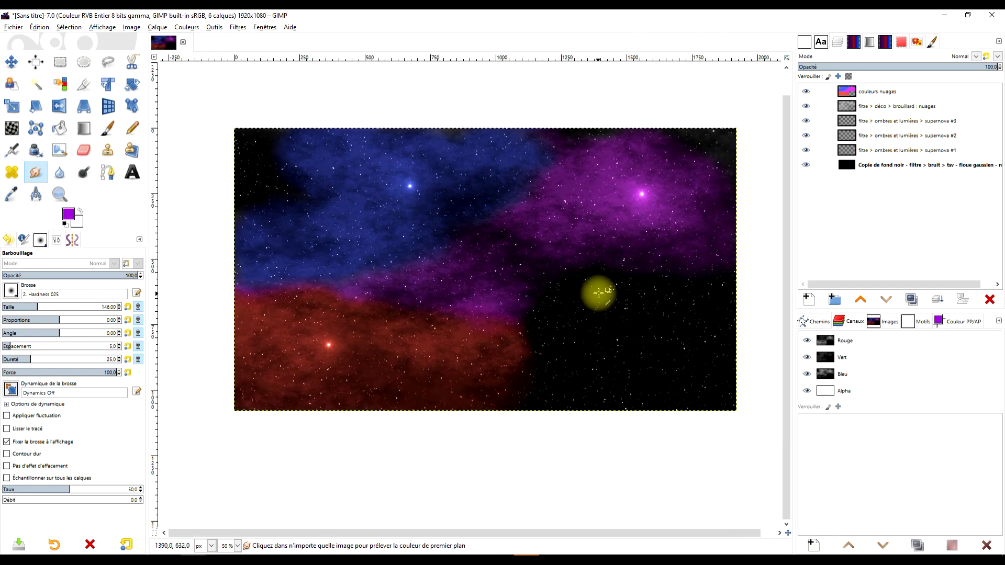
Rename the background layer by removing 'Copie de' from its name.
double_click(878, 165)
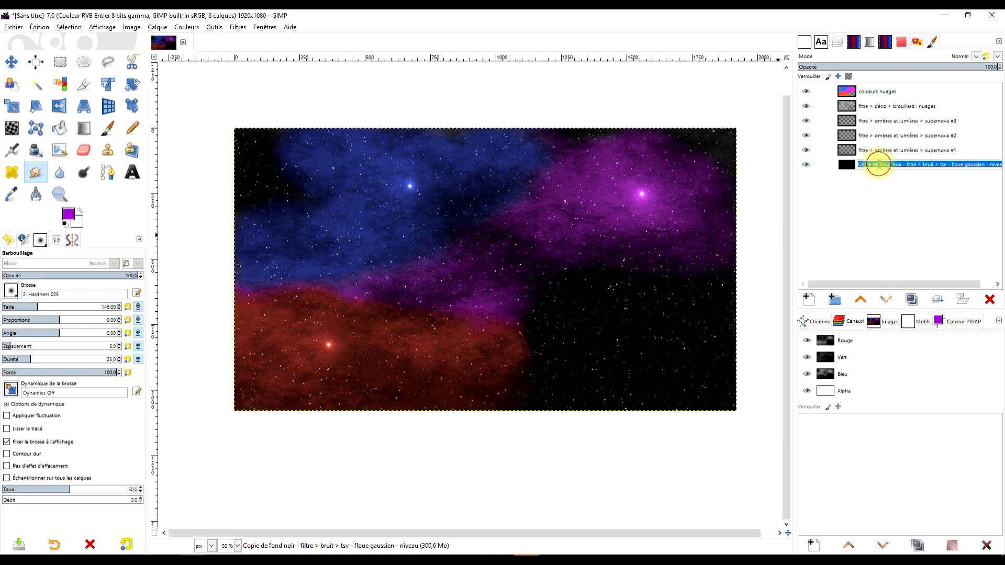
left_click_drag(880, 164, 836, 164)
key("BackSpace")
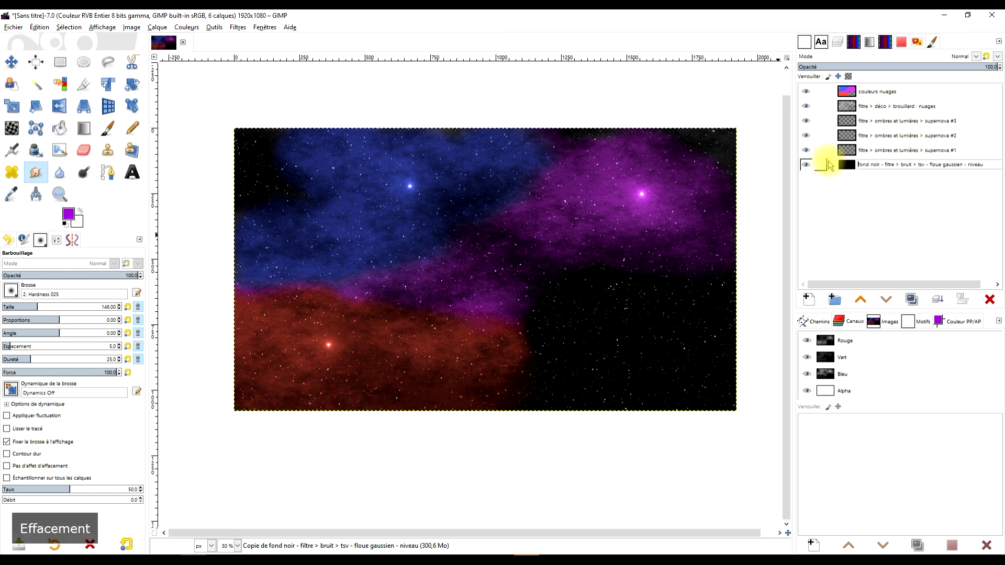
key("Return")
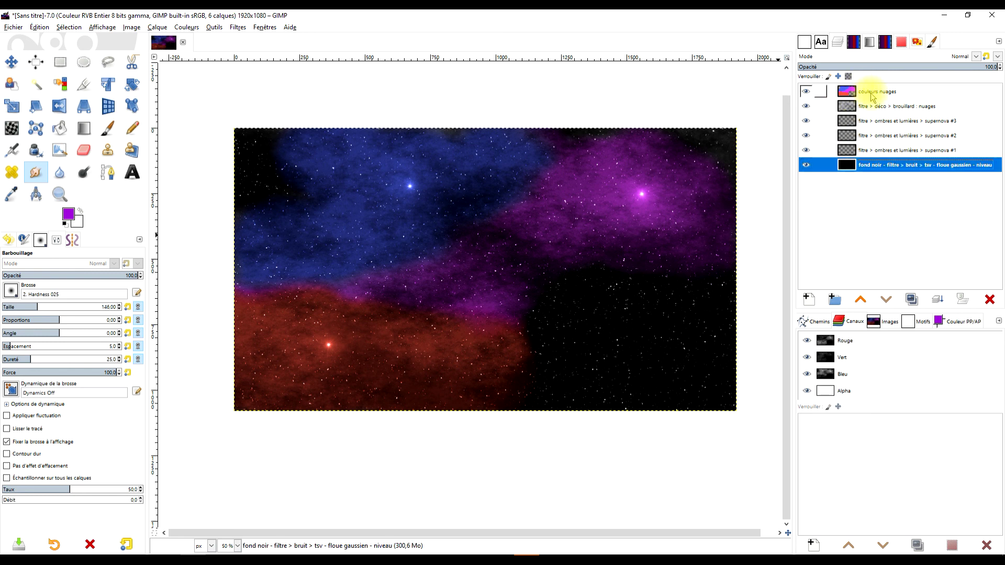
Rename the overlay layer to 'pinceau couleurs nuages - mode superposer'.
left_click(882, 93)
double_click(872, 92)
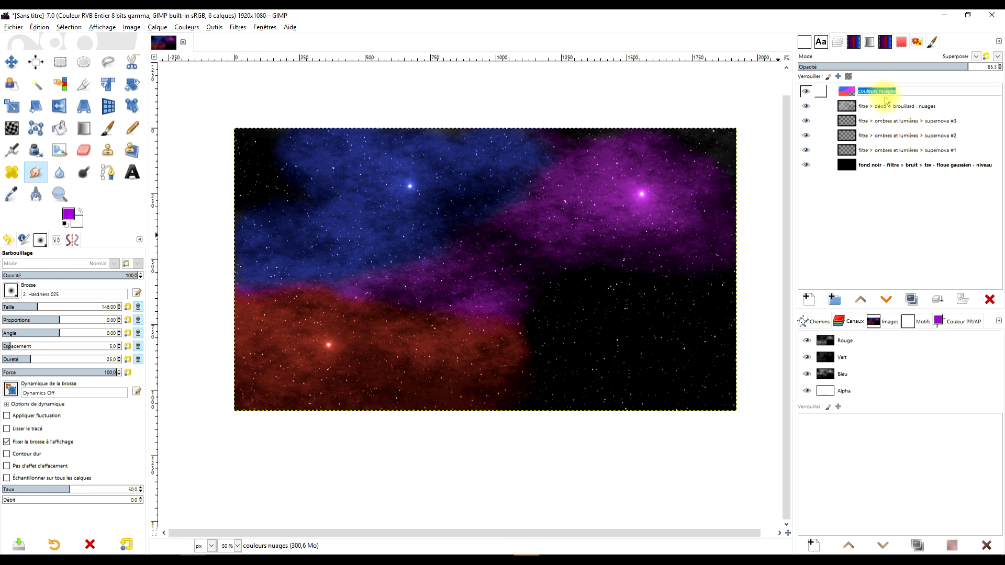
key("Home")
type("pincea")
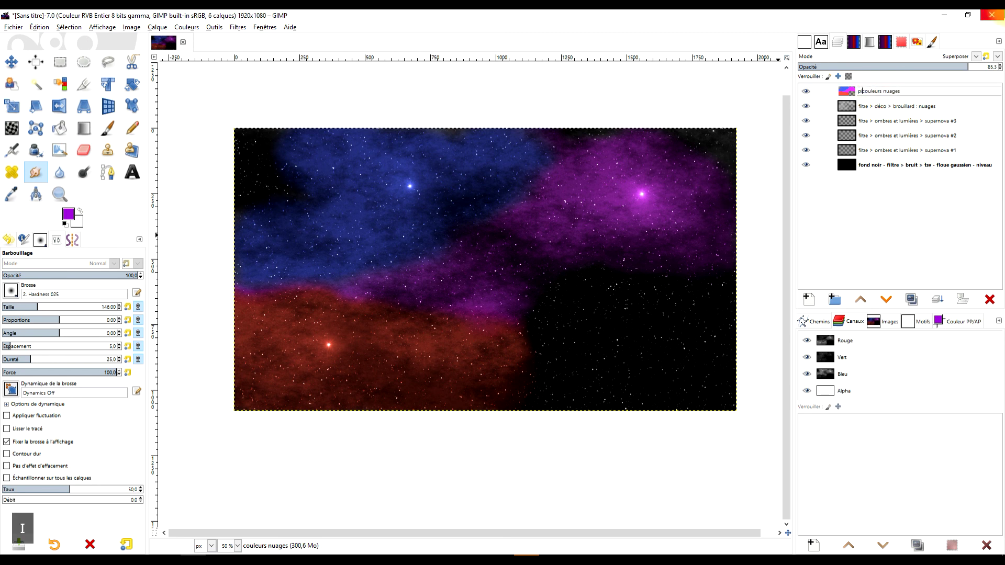
type("u")
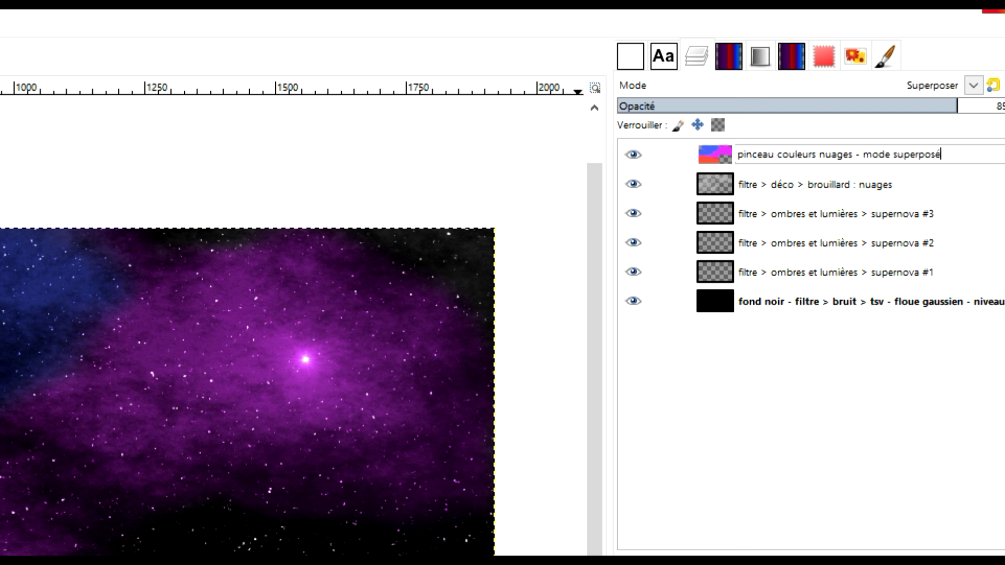
key("Return")
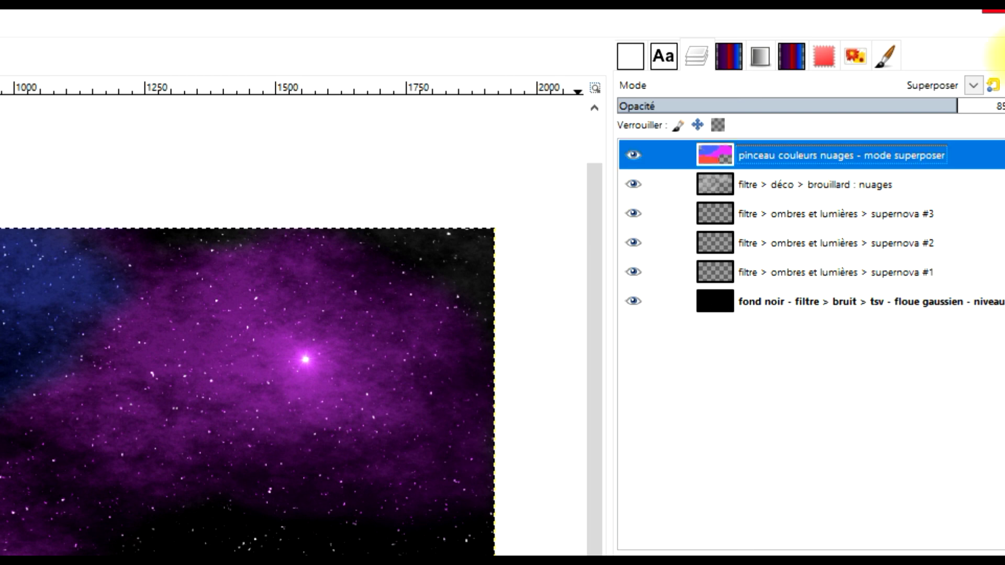
Add a 'mode fusion' suffix to the fog layer's name.
left_click(890, 187)
double_click(932, 186)
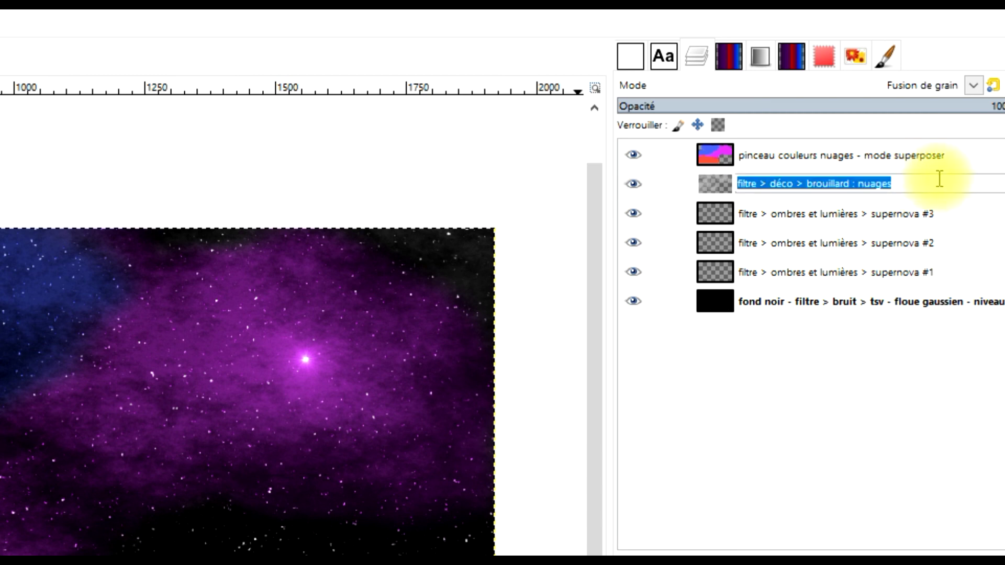
left_click(911, 186)
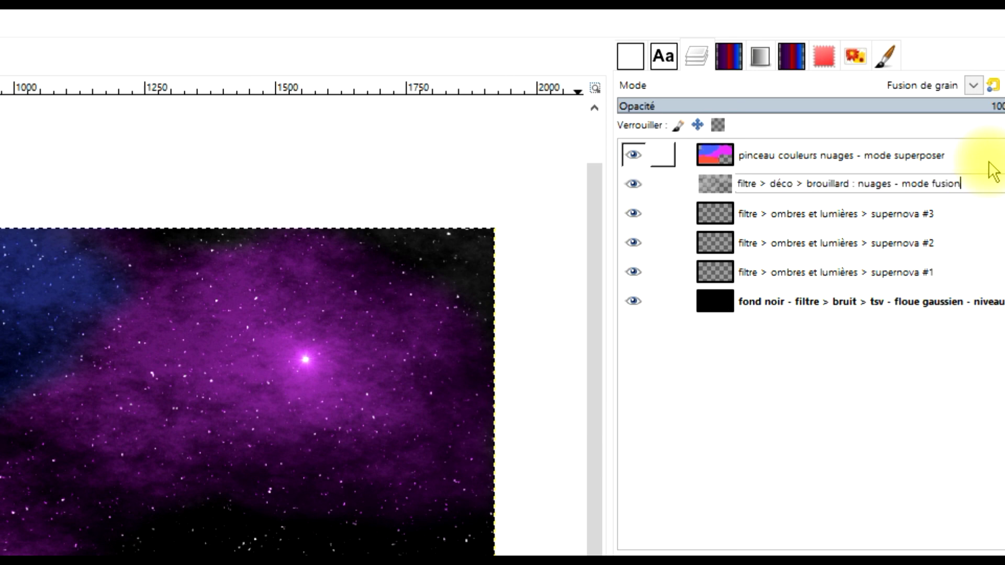
type("- mode fusion des grains")
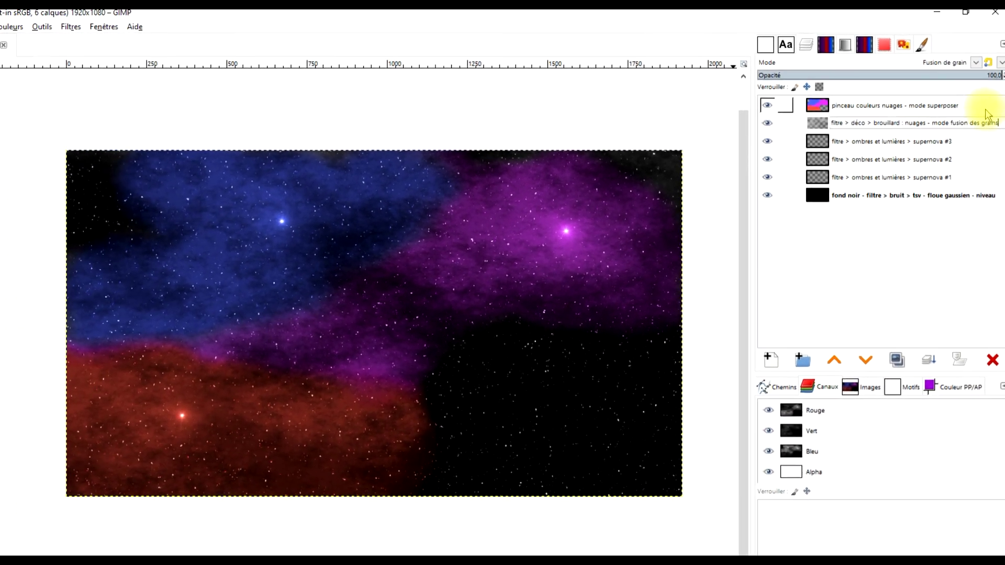
key("Return")
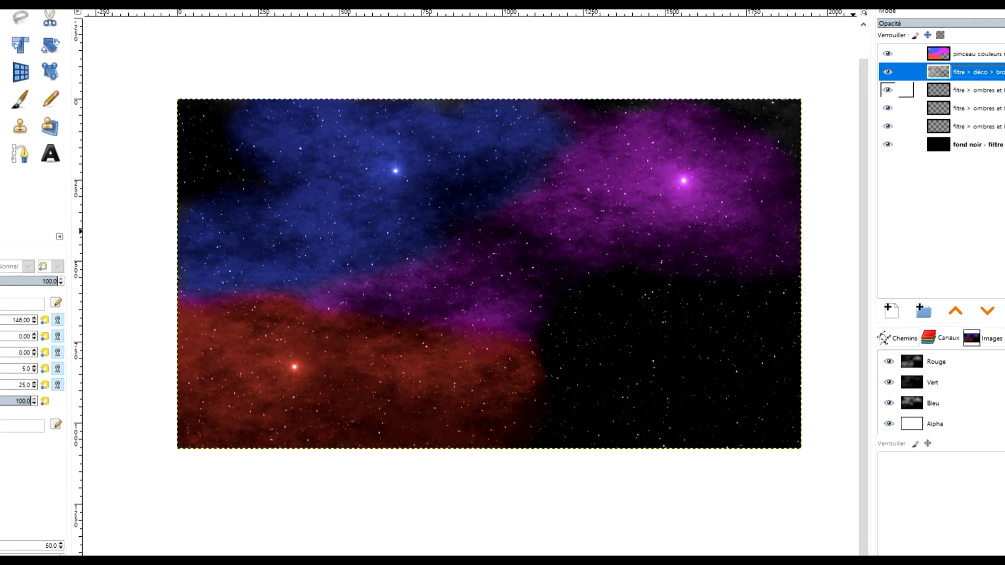